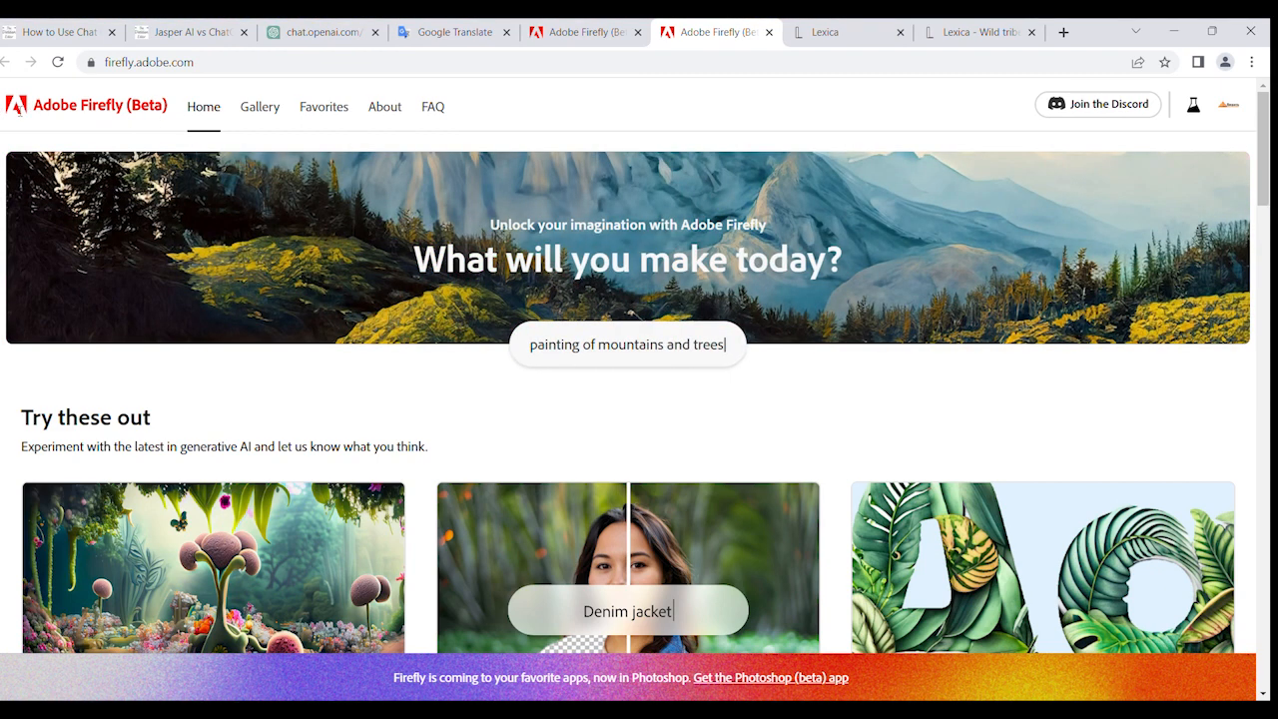
- Examine the Adobe Firefly home page, including the generative tools on offer and the inspiration section
left_click_drag(200, 62, 126, 62)
scroll(267, 320, "down", 2)
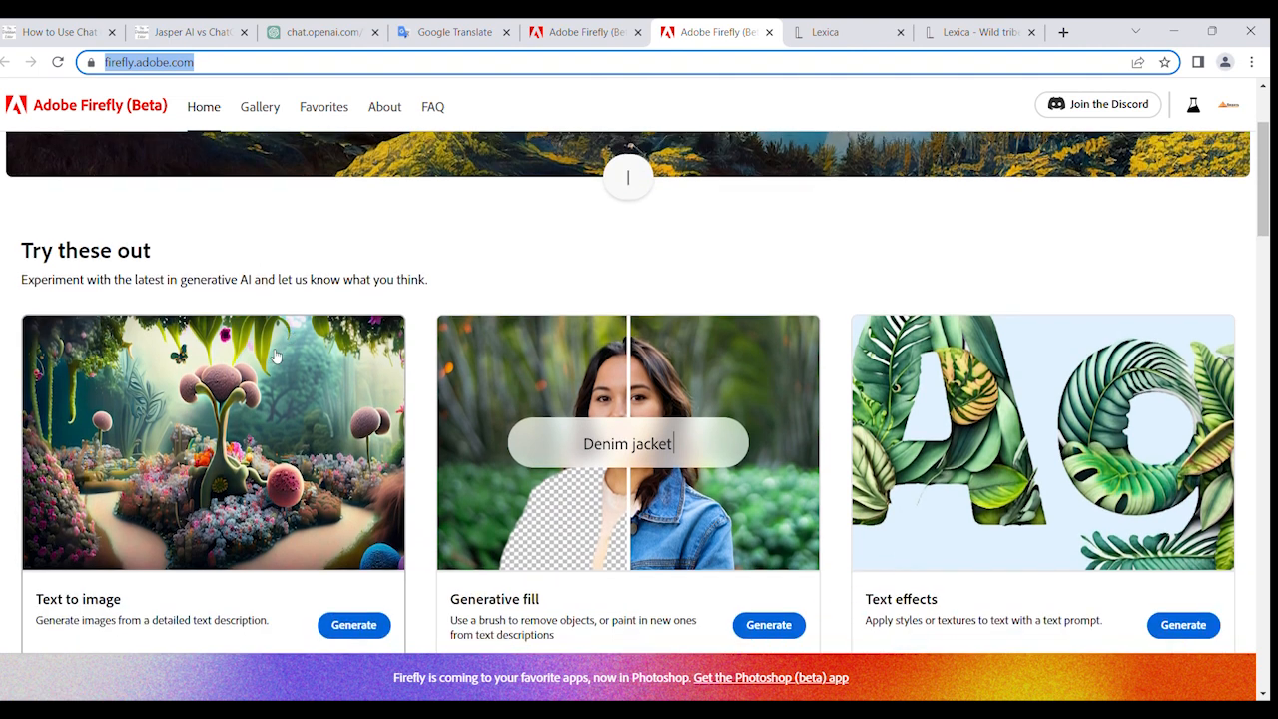
left_click_drag(174, 262, 22, 251)
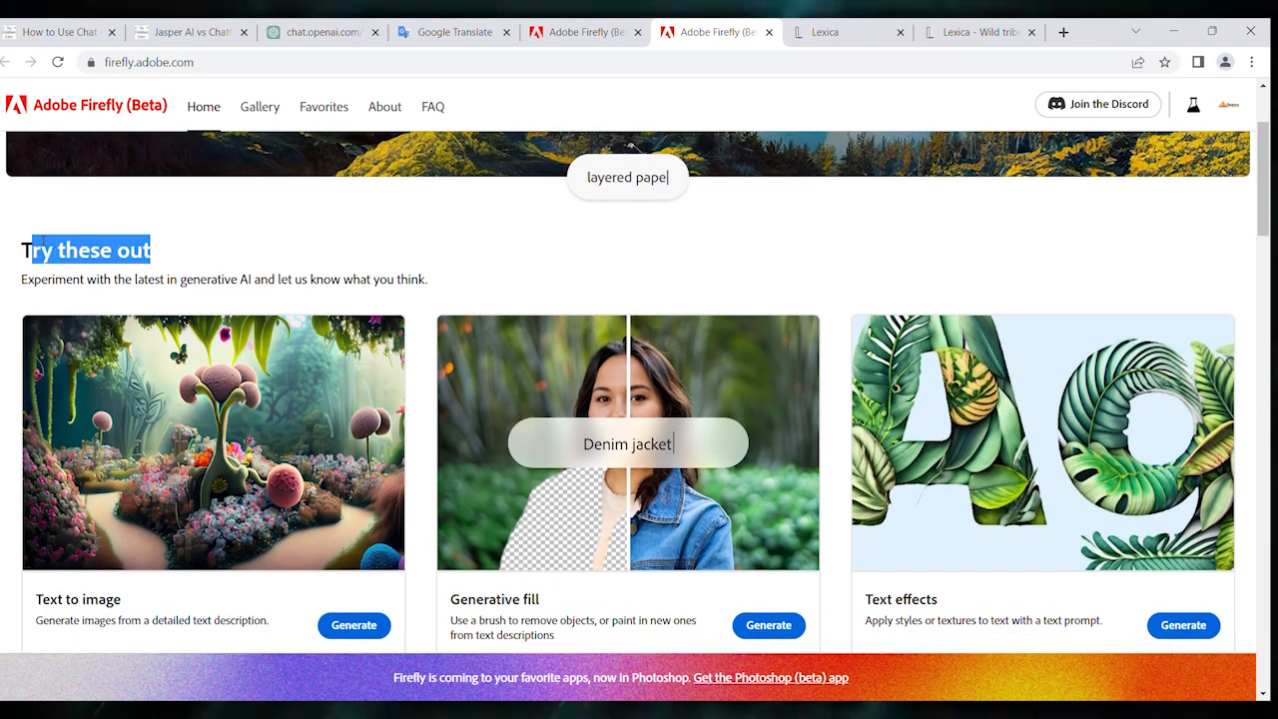
scroll(268, 483, "down", 3)
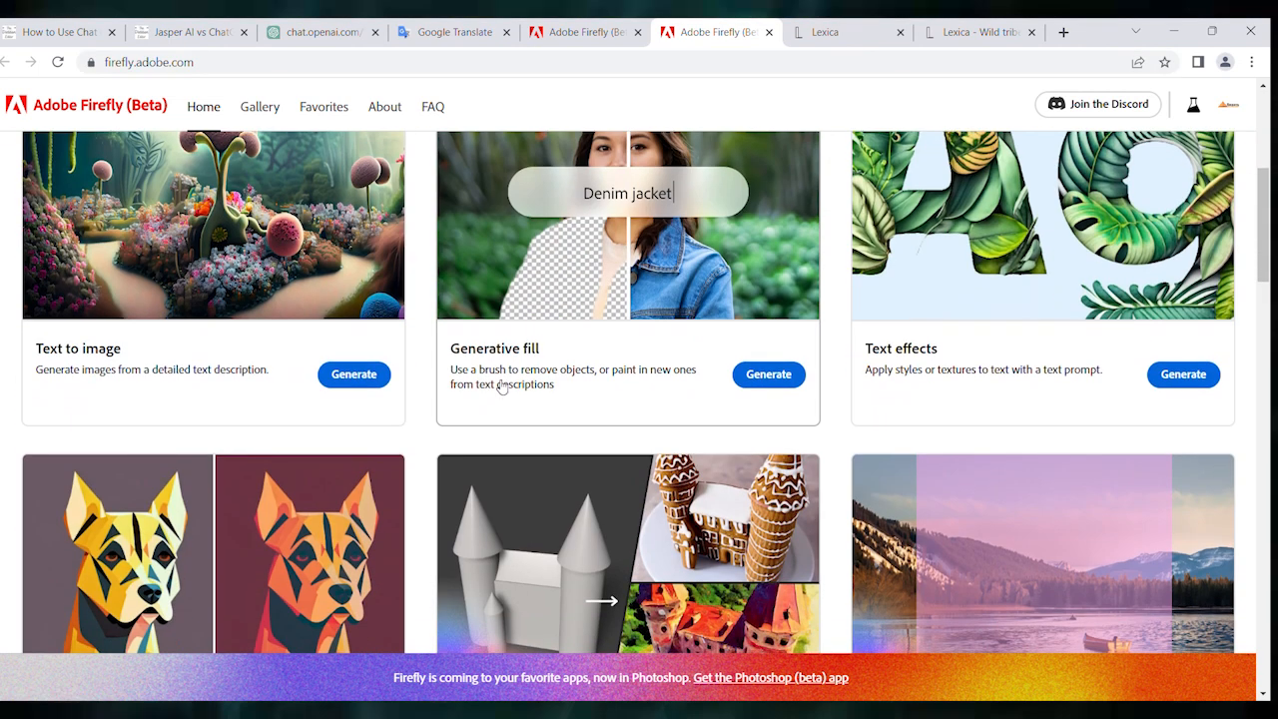
scroll(886, 403, "down", 3)
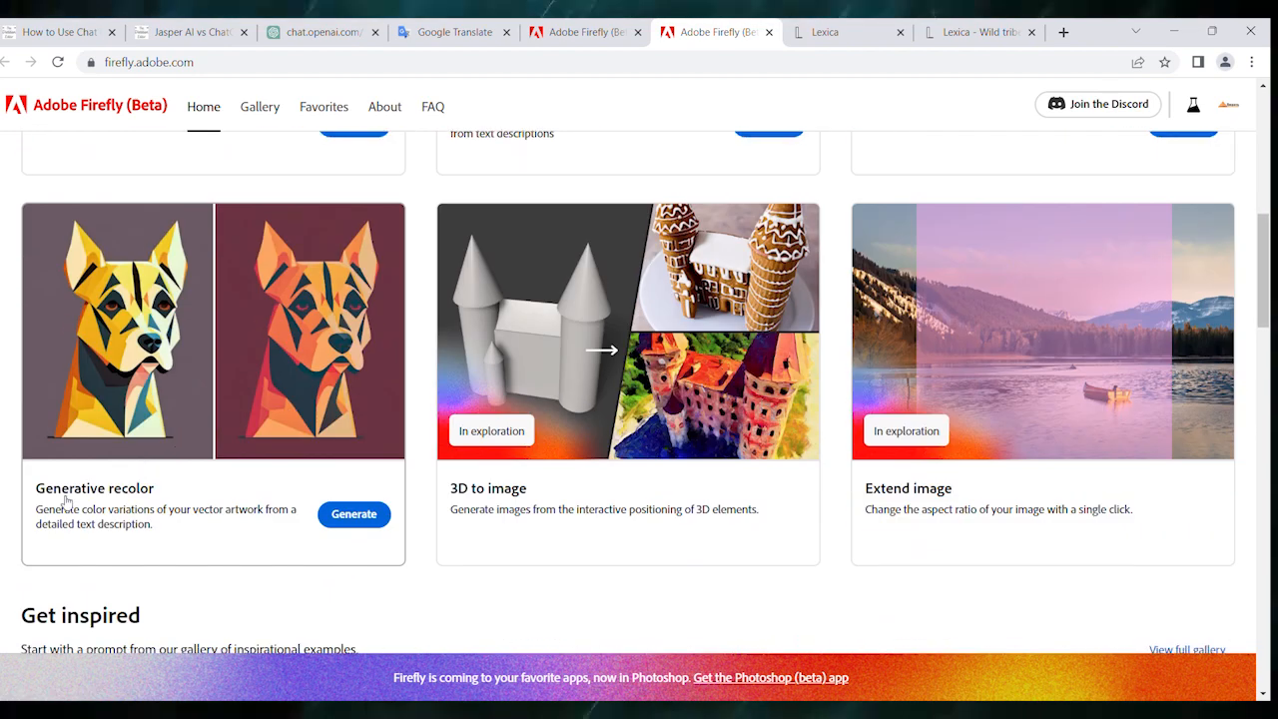
scroll(443, 516, "down", 4)
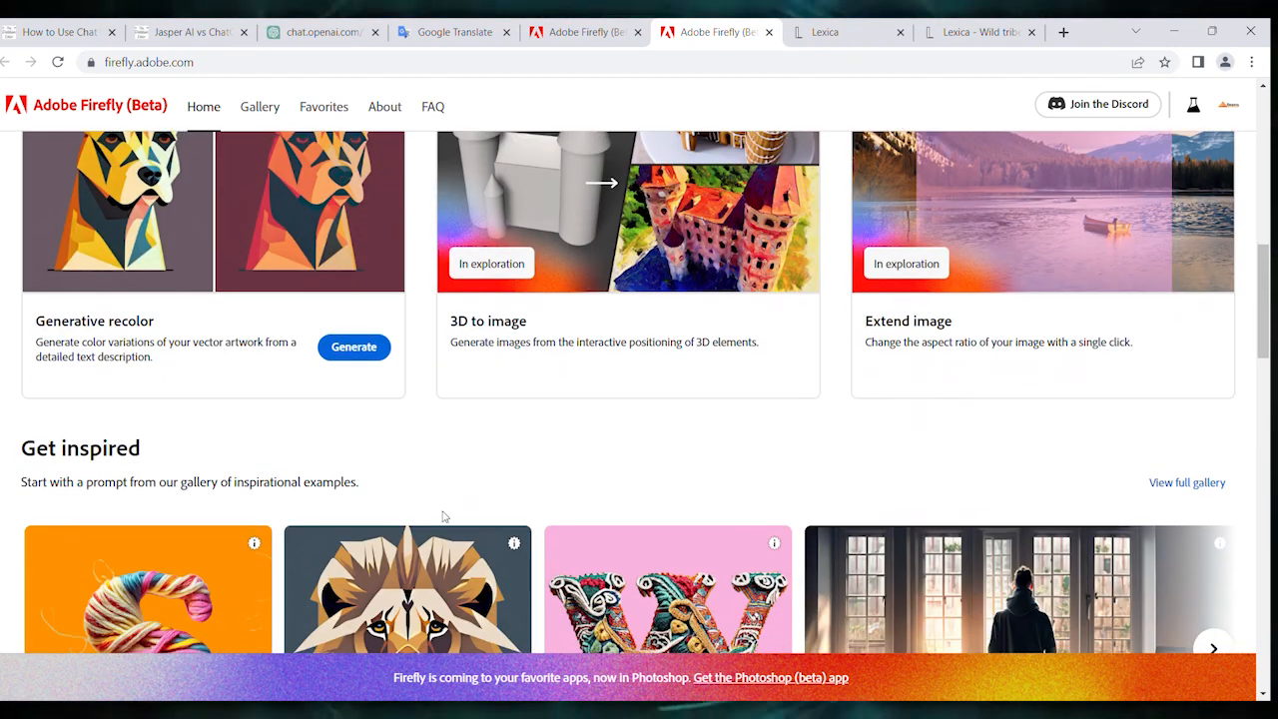
scroll(708, 496, "down", 12)
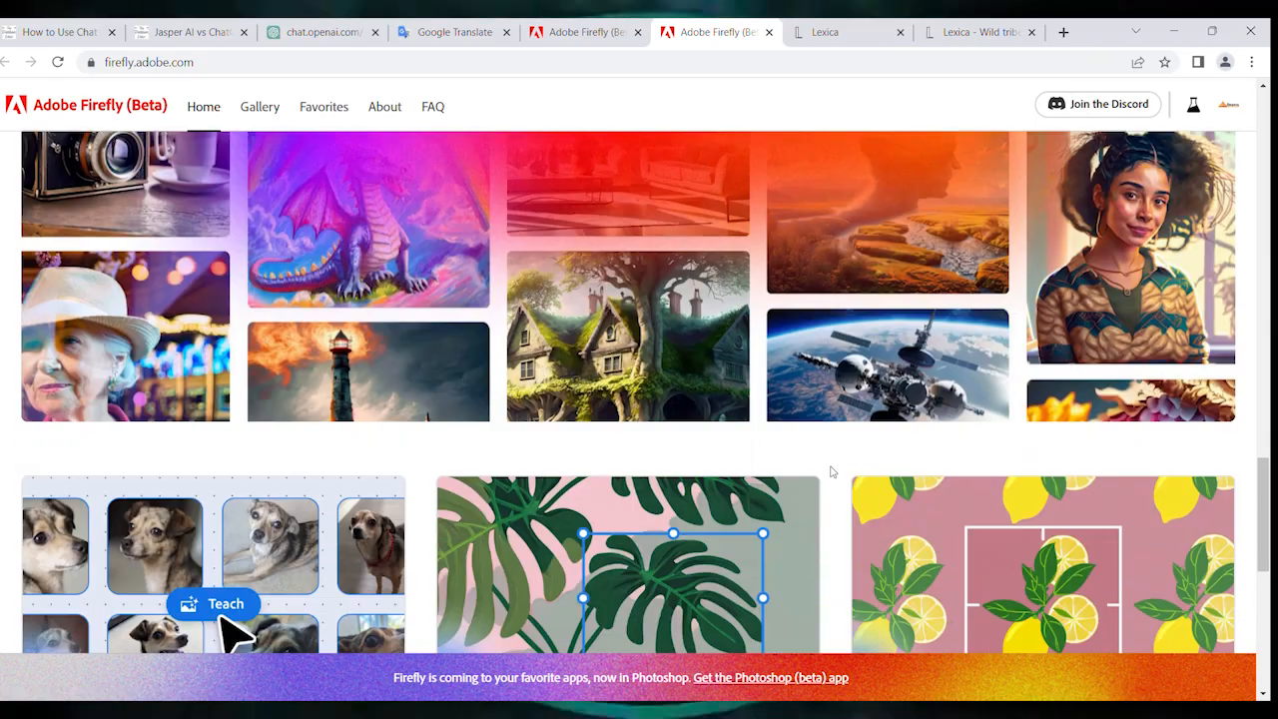
scroll(831, 468, "up", 2)
scroll(831, 468, "down", 5)
mouse_move(1262, 549)
left_mouse_down()
mouse_move(1248, 619)
mouse_move(1253, 141)
left_mouse_up()
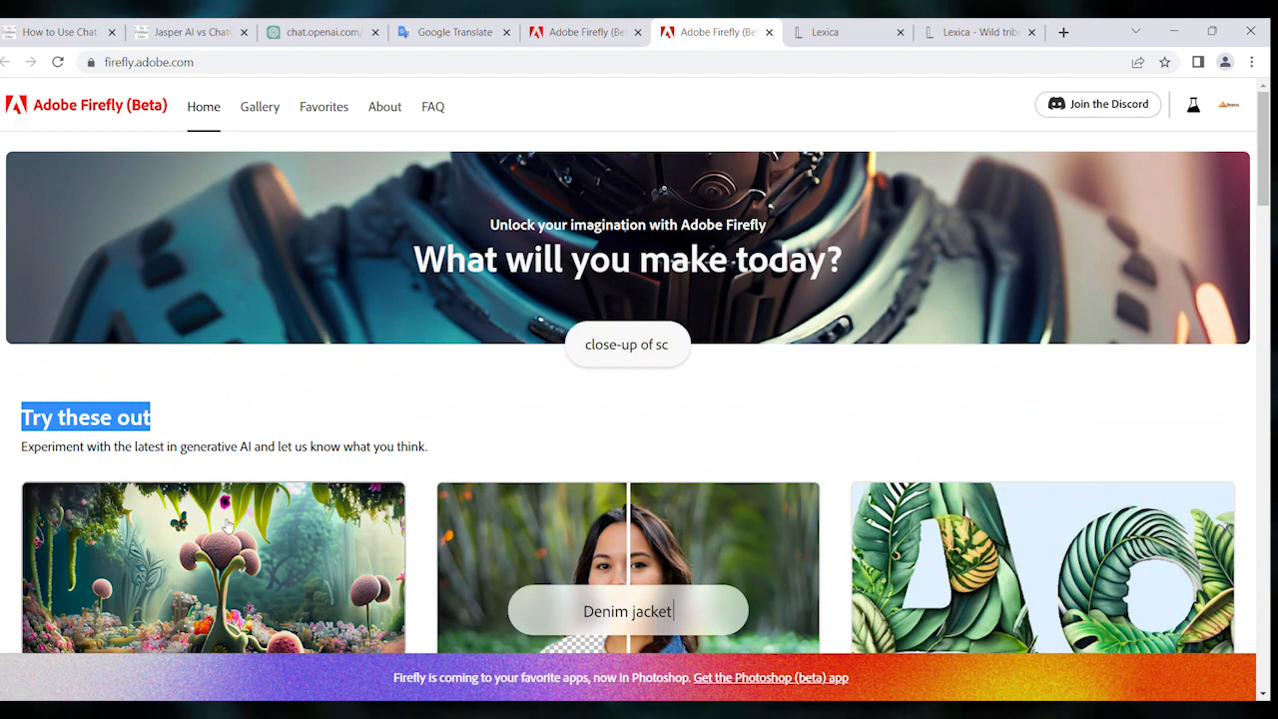
- Open the Text to image generator and browse its gallery of sample images and prompts
scroll(213, 547, "down", 3)
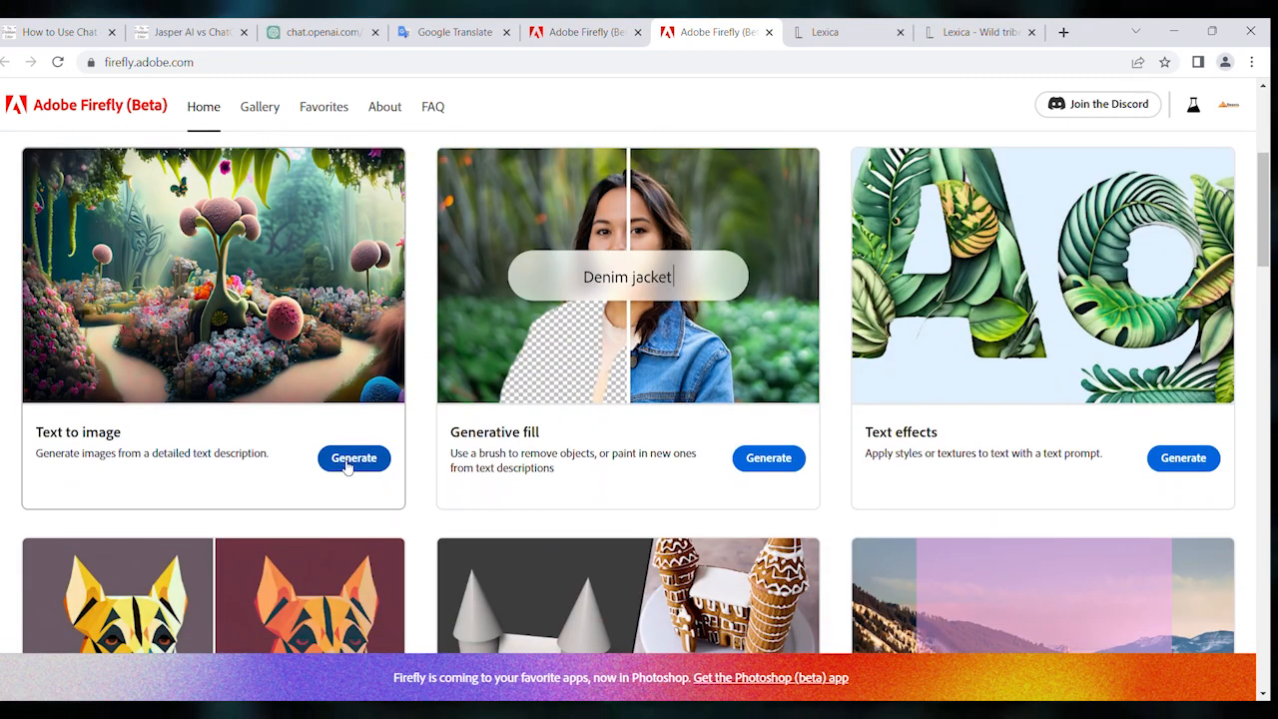
left_click(352, 458)
scroll(264, 347, "down", 5)
scroll(264, 347, "up", 10)
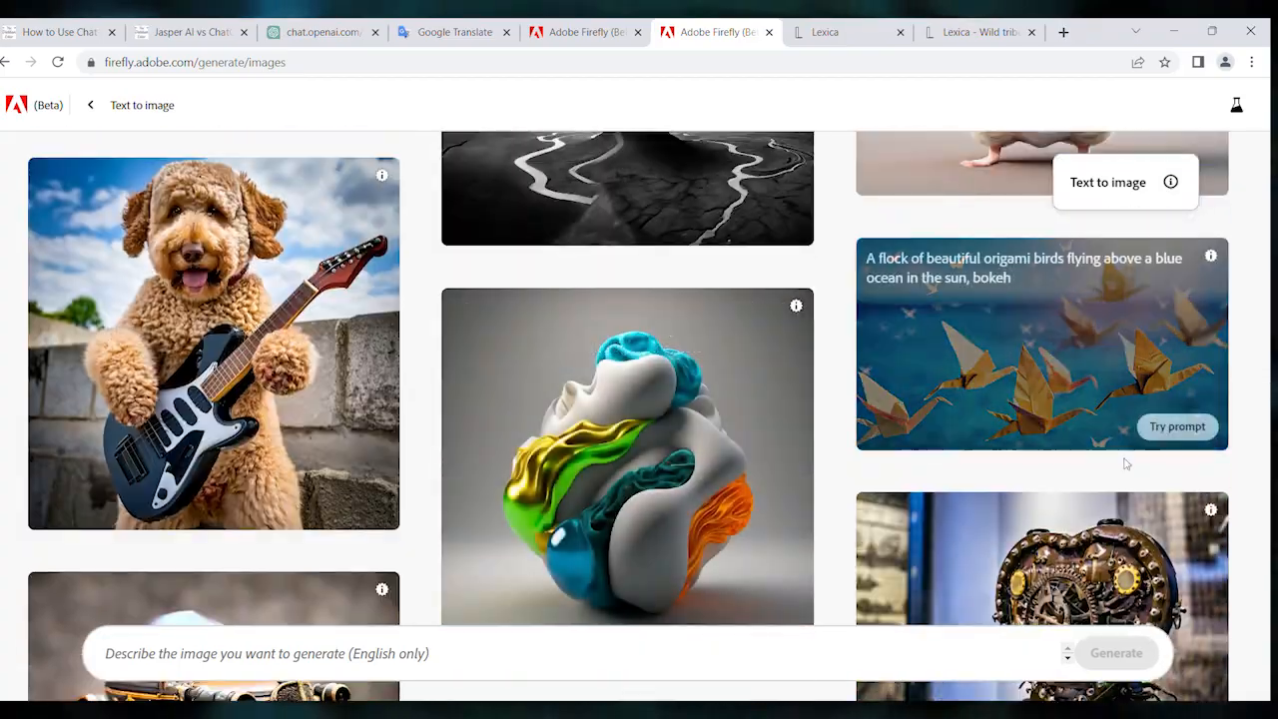
scroll(1163, 450, "up", 15)
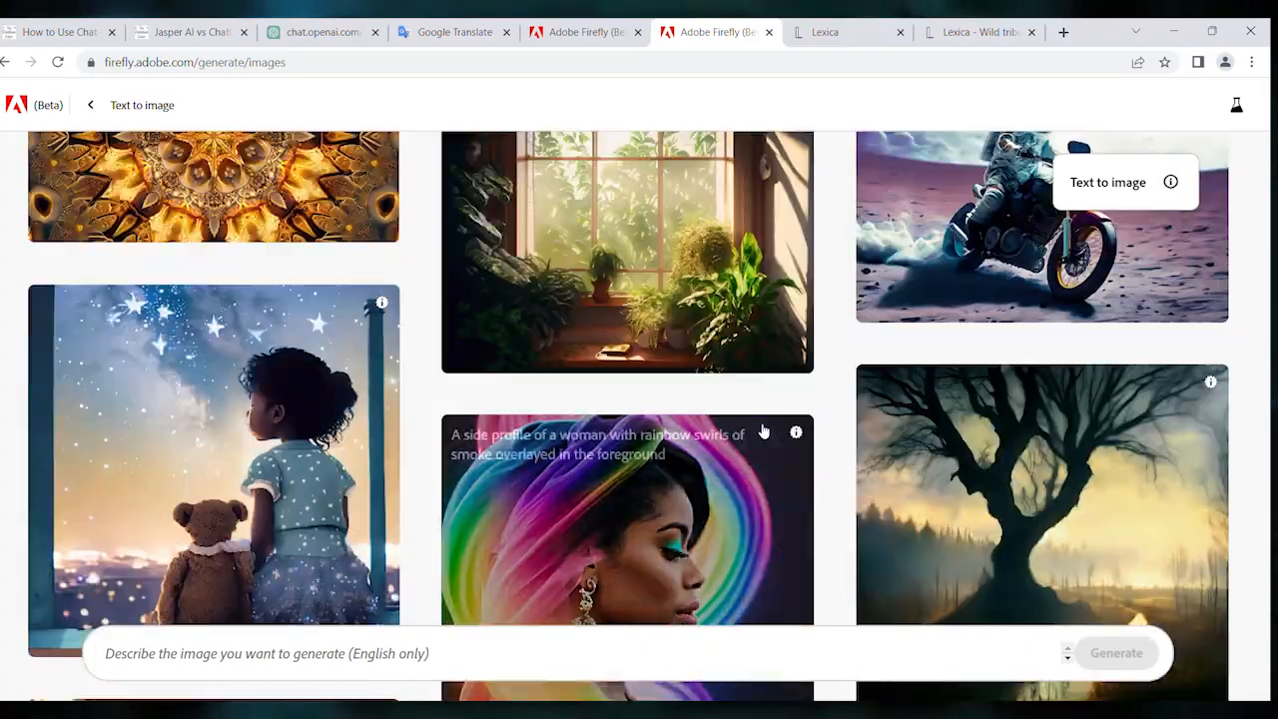
scroll(764, 432, "up", 10)
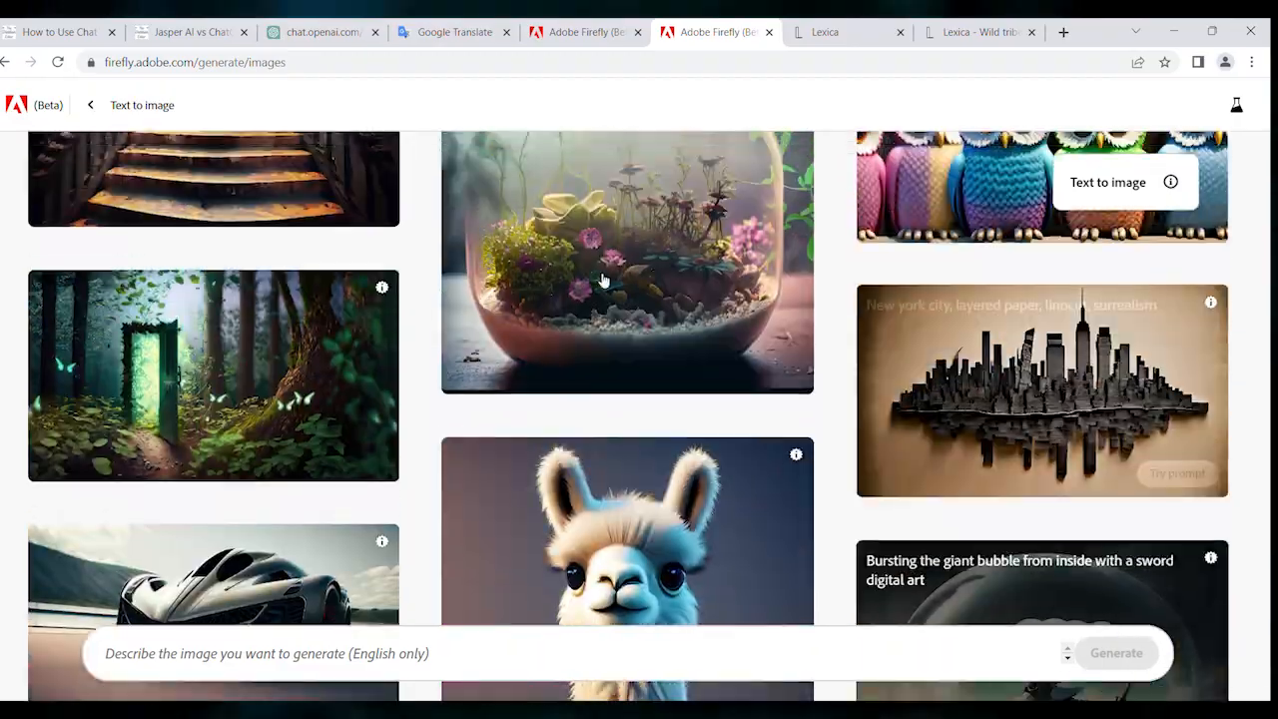
scroll(654, 266, "up", 15)
scroll(155, 189, "up", 10)
scroll(824, 369, "up", 10)
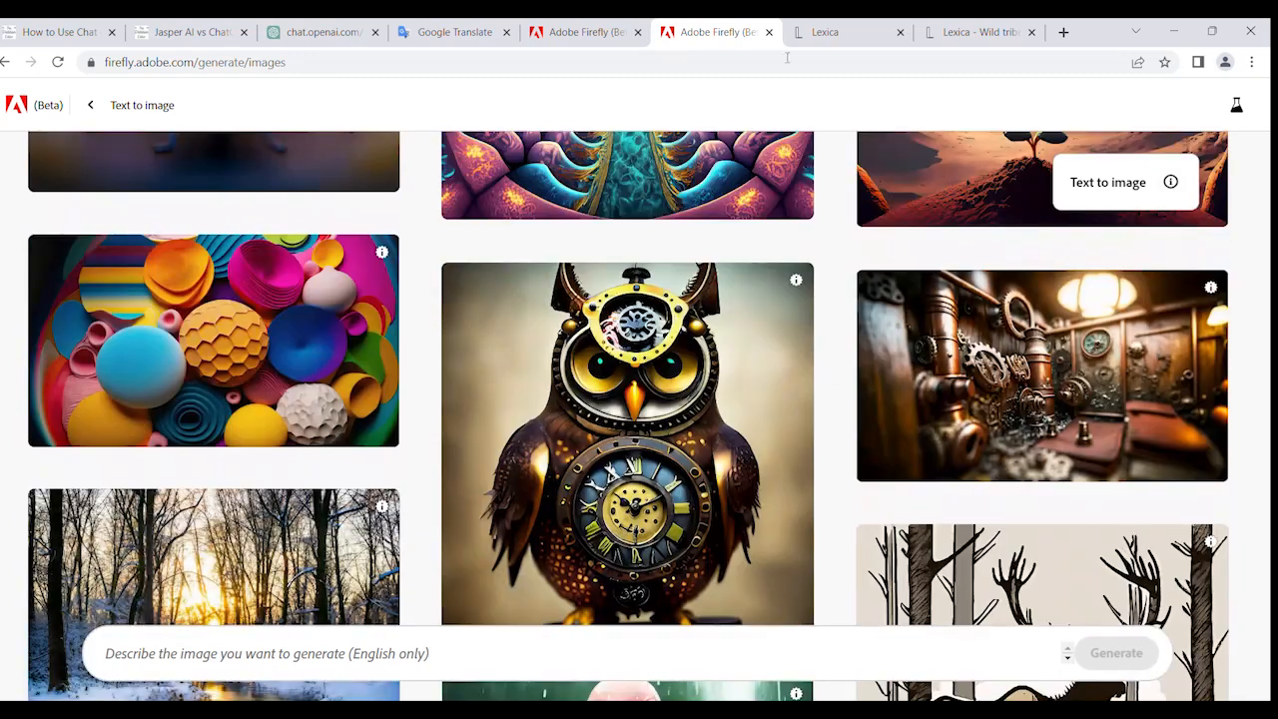
- Switch to the already open Generative fill page and upload the portrait photo of the woman in the beige dress
left_click(619, 32)
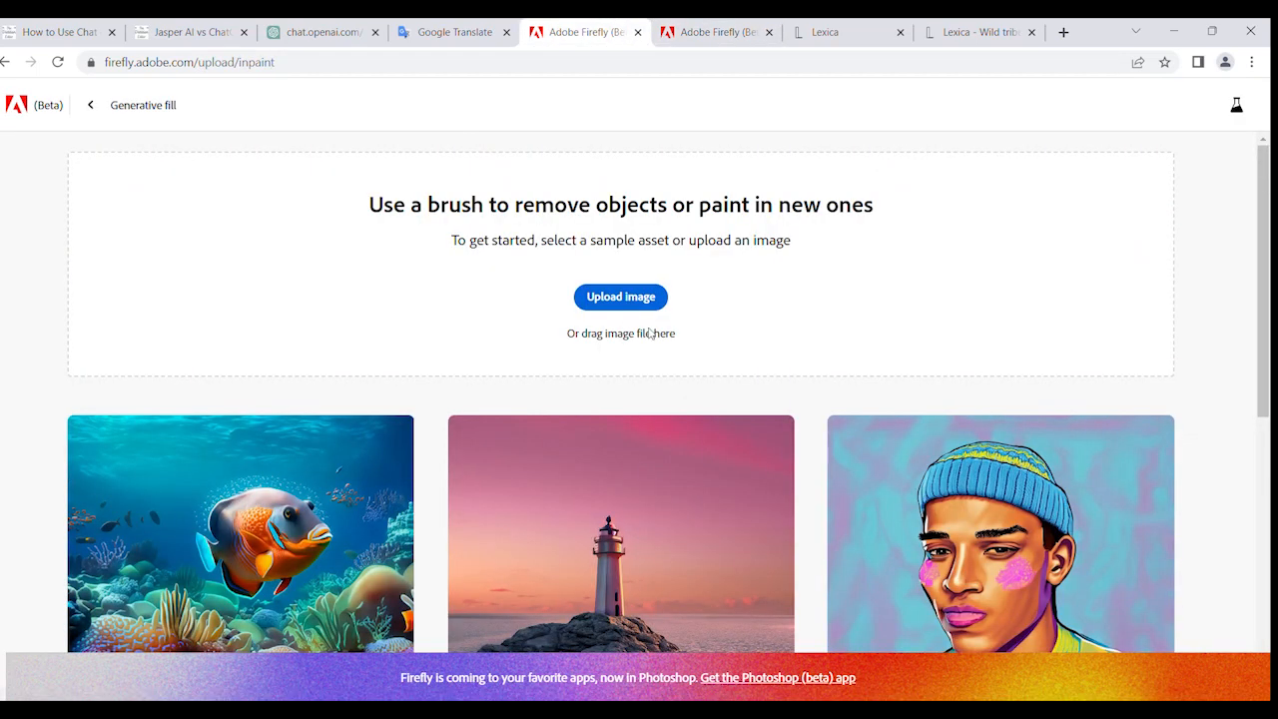
left_click(629, 300)
scroll(546, 296, "down", 3)
scroll(587, 295, "up", 3)
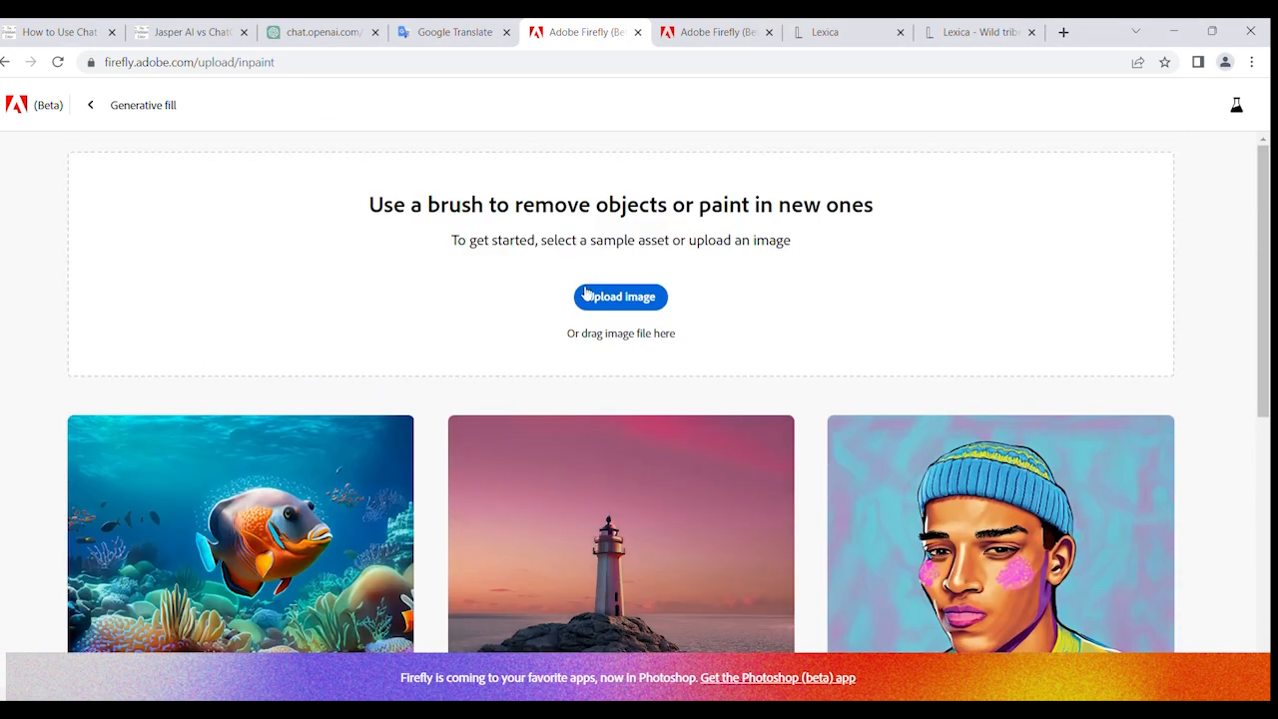
left_click(625, 303)
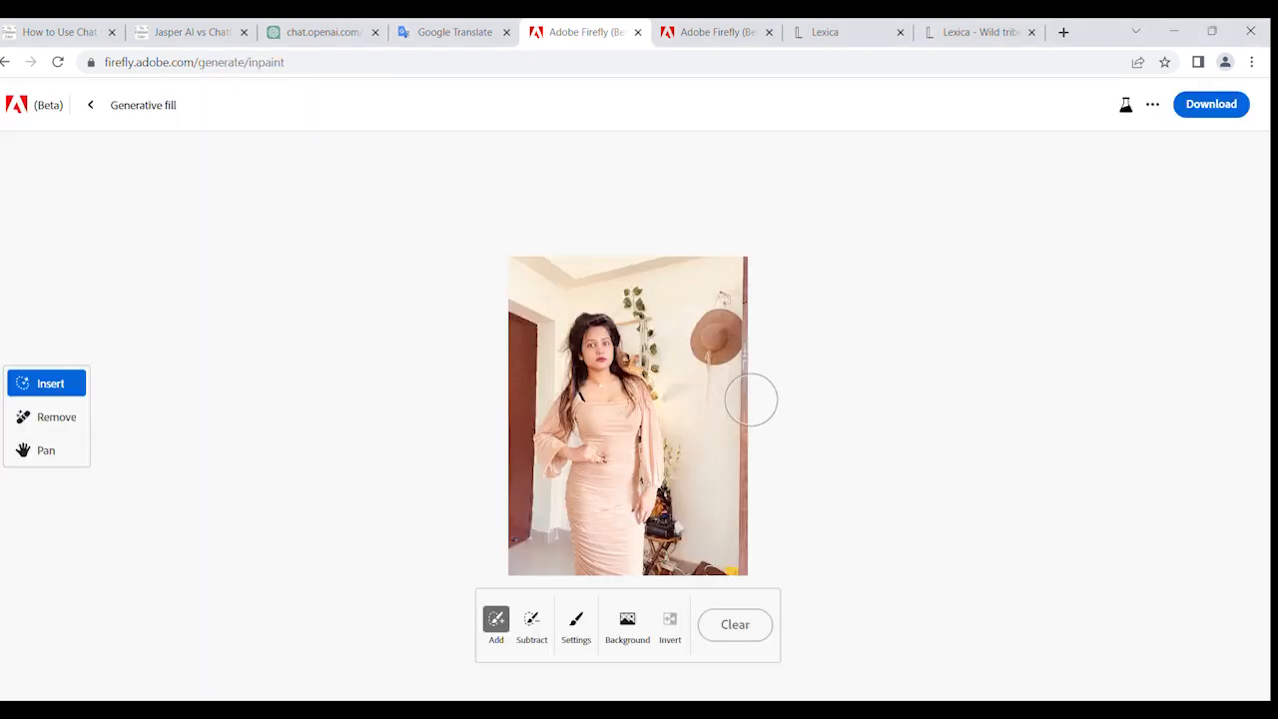
- Remove the portrait's background and generate a new one from the prompt "luxury house with lamp"
scroll(751, 398, "up", 2)
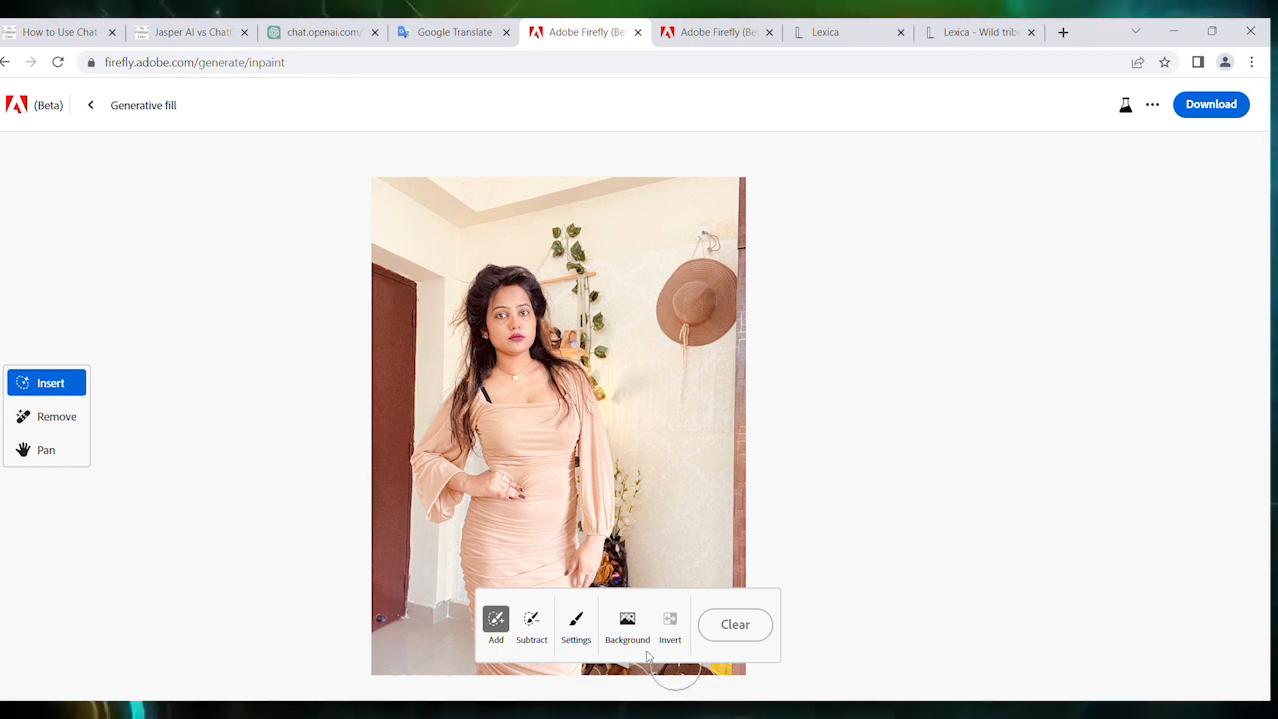
left_click(627, 623)
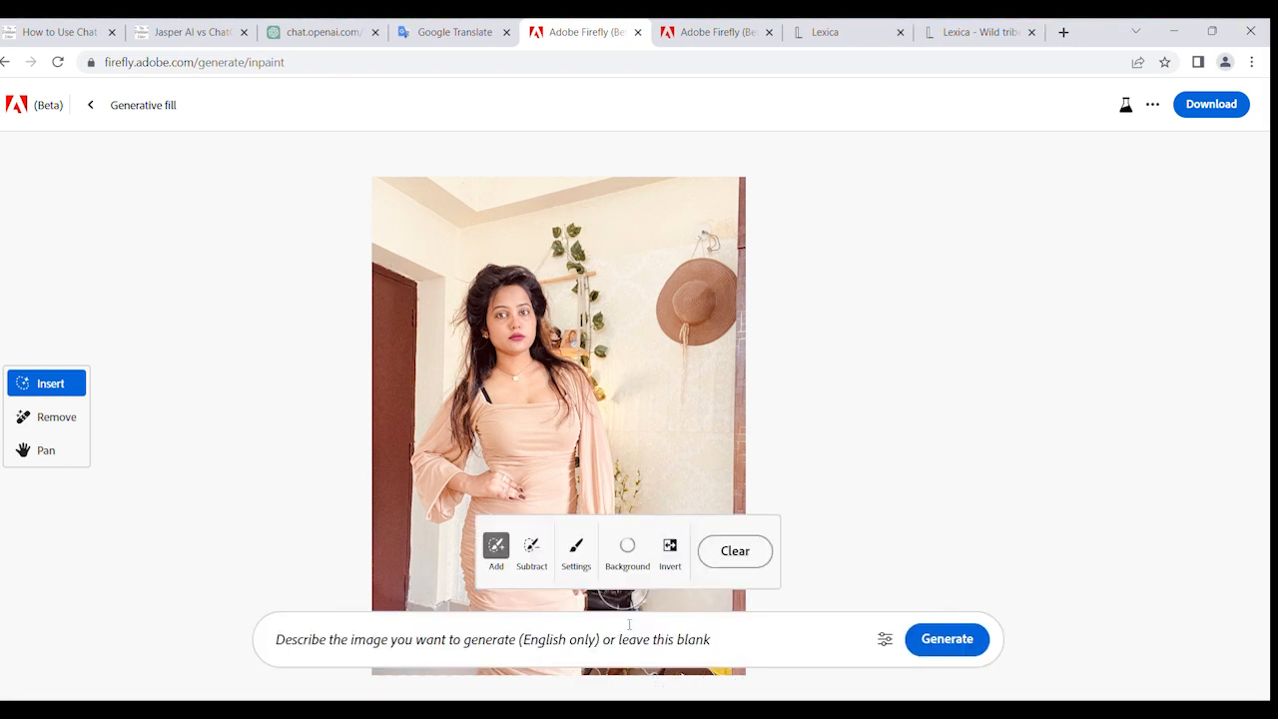
left_click(493, 643)
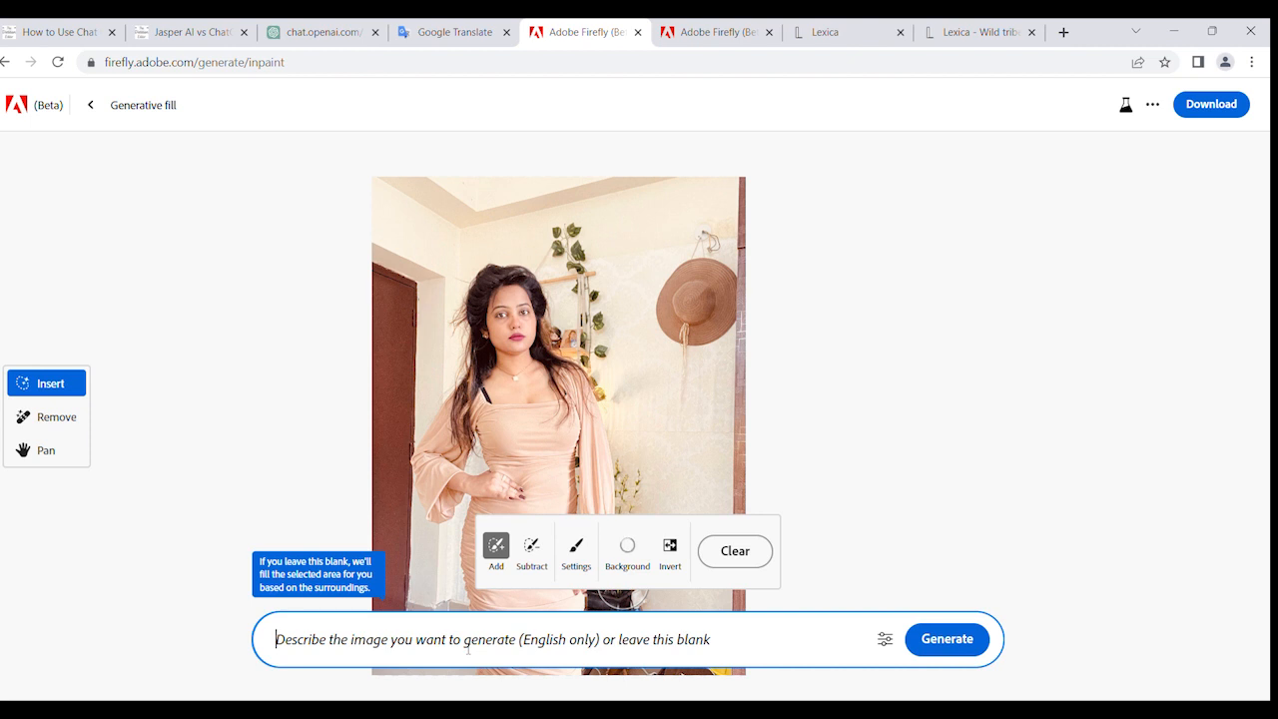
type("luxury ")
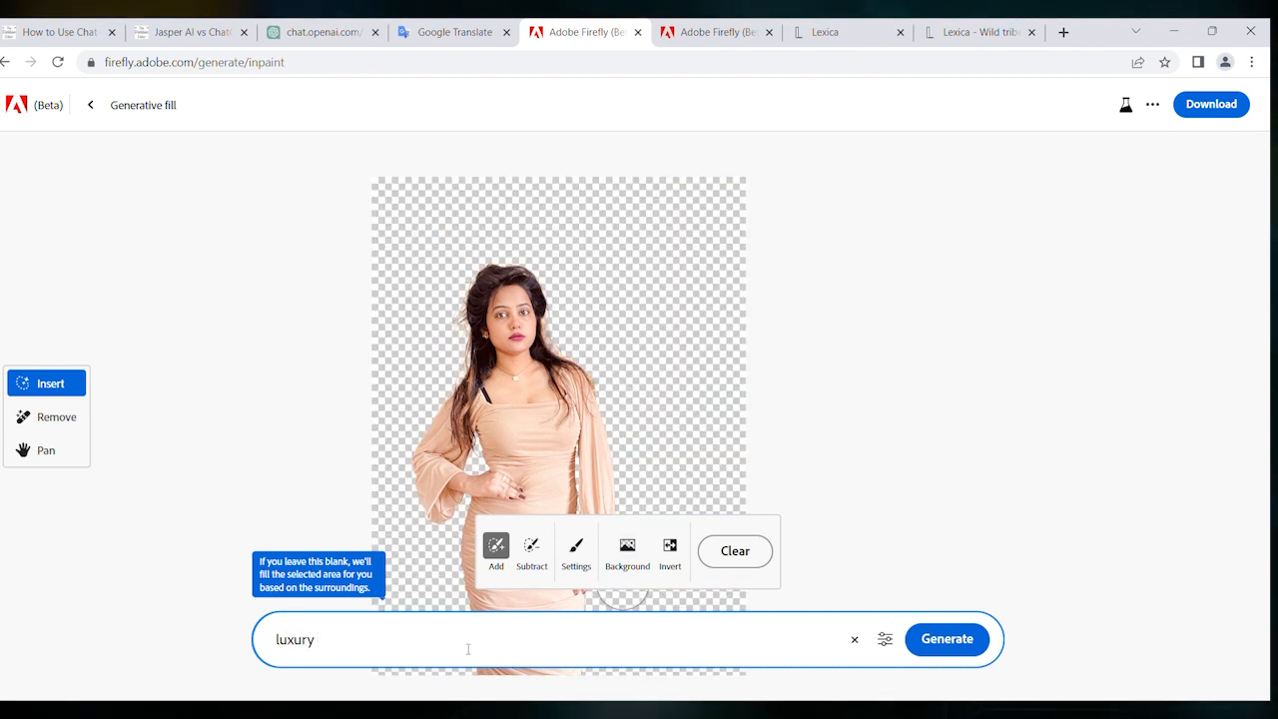
type("house ")
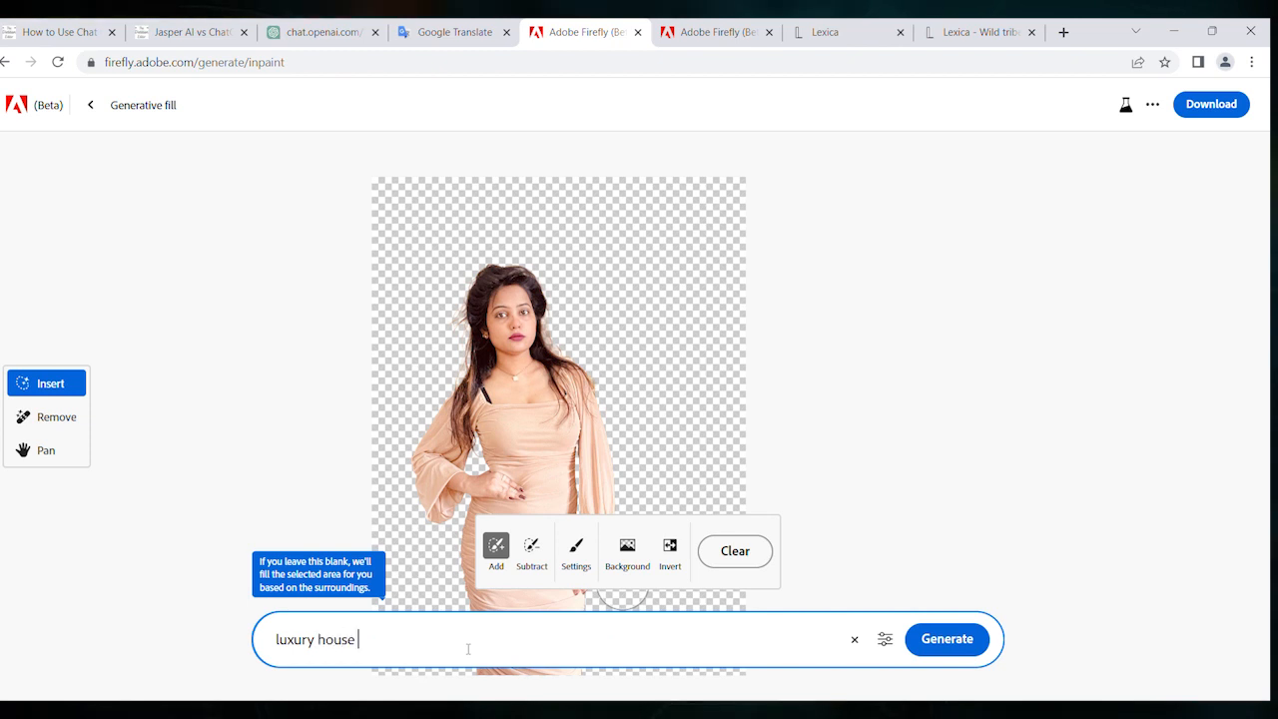
type("with lamp")
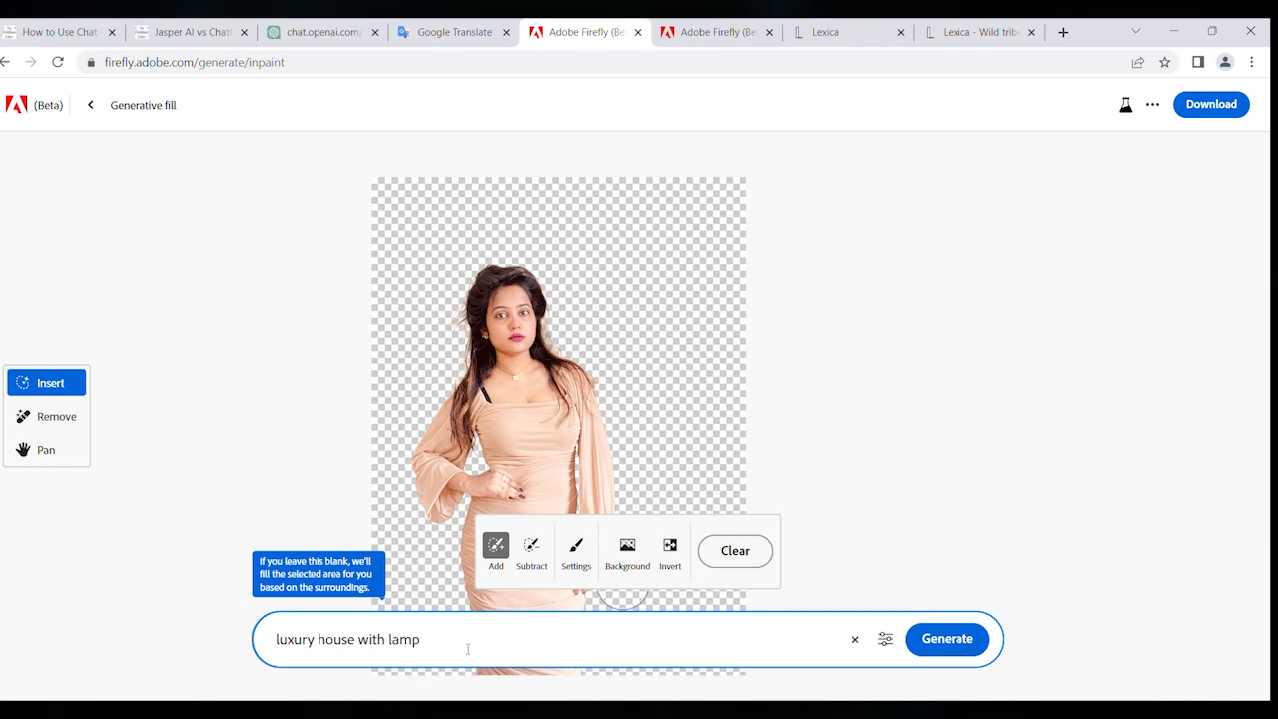
scroll(779, 489, "down", 1)
left_click(949, 642)
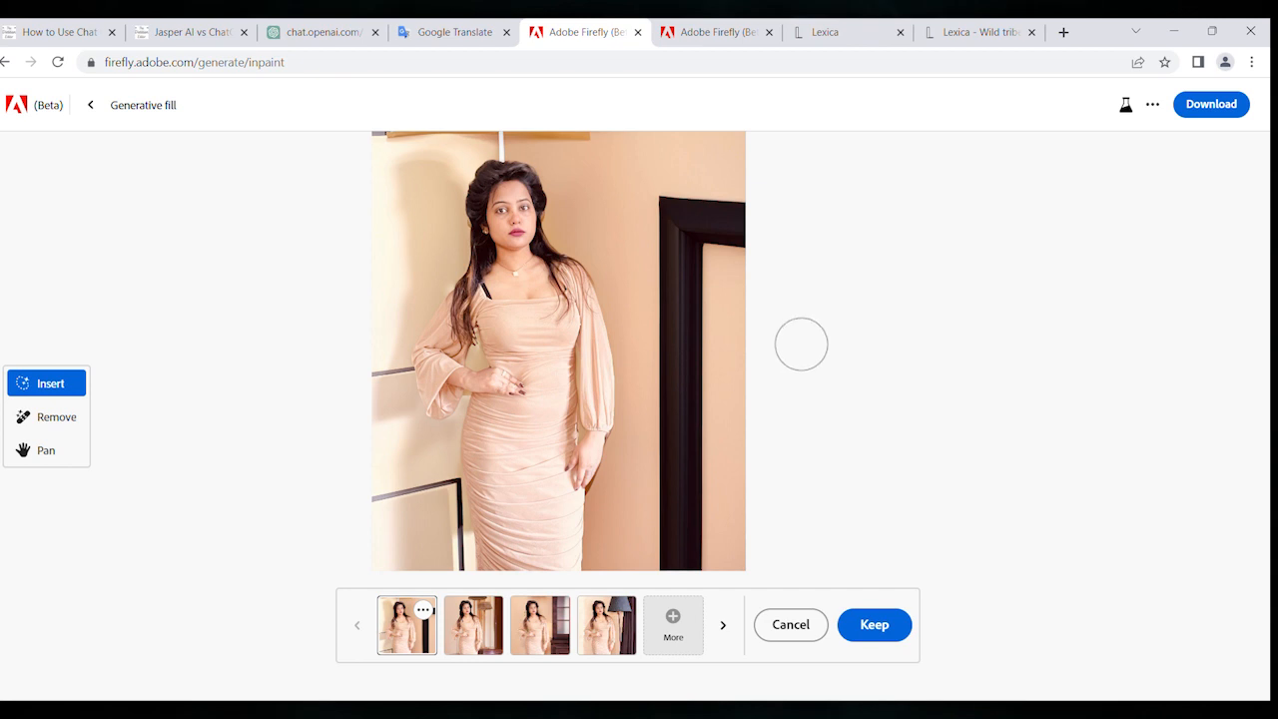
- Examine the first generated background at different magnifications, and preview the second, third and fourth variations
scroll(802, 374, "down", 3)
scroll(802, 374, "up", 1)
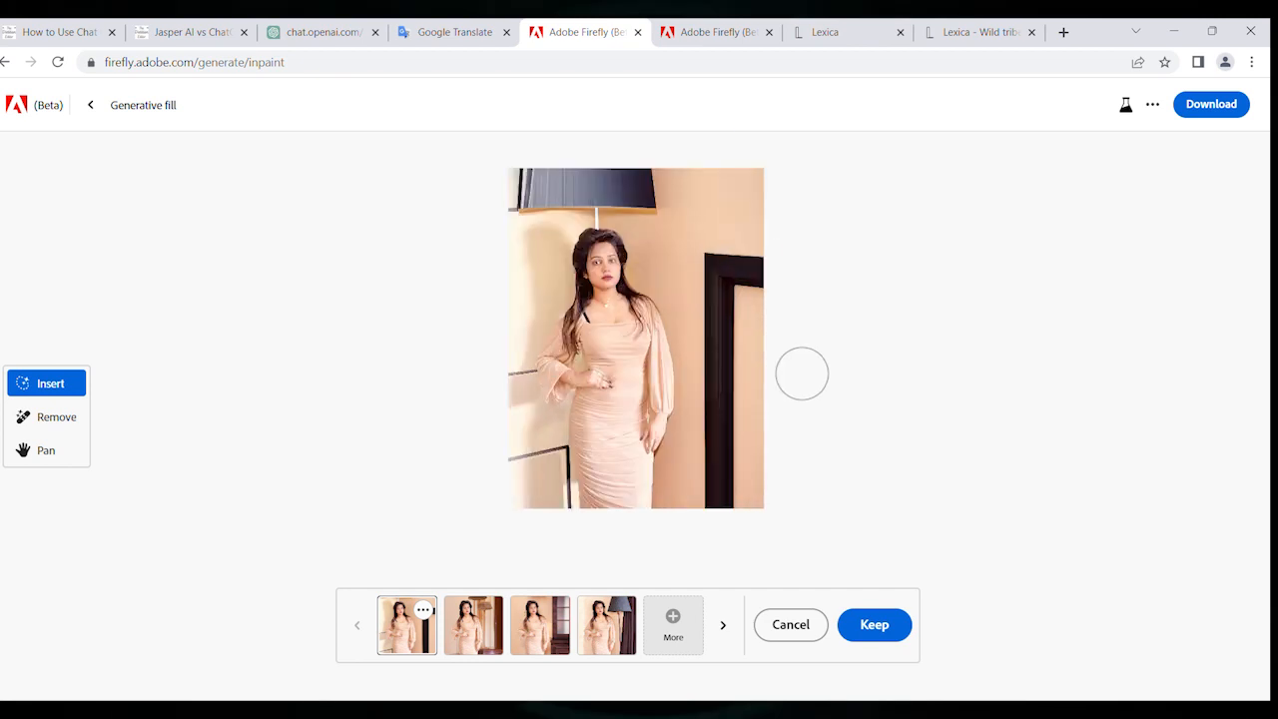
scroll(802, 373, "up", 2)
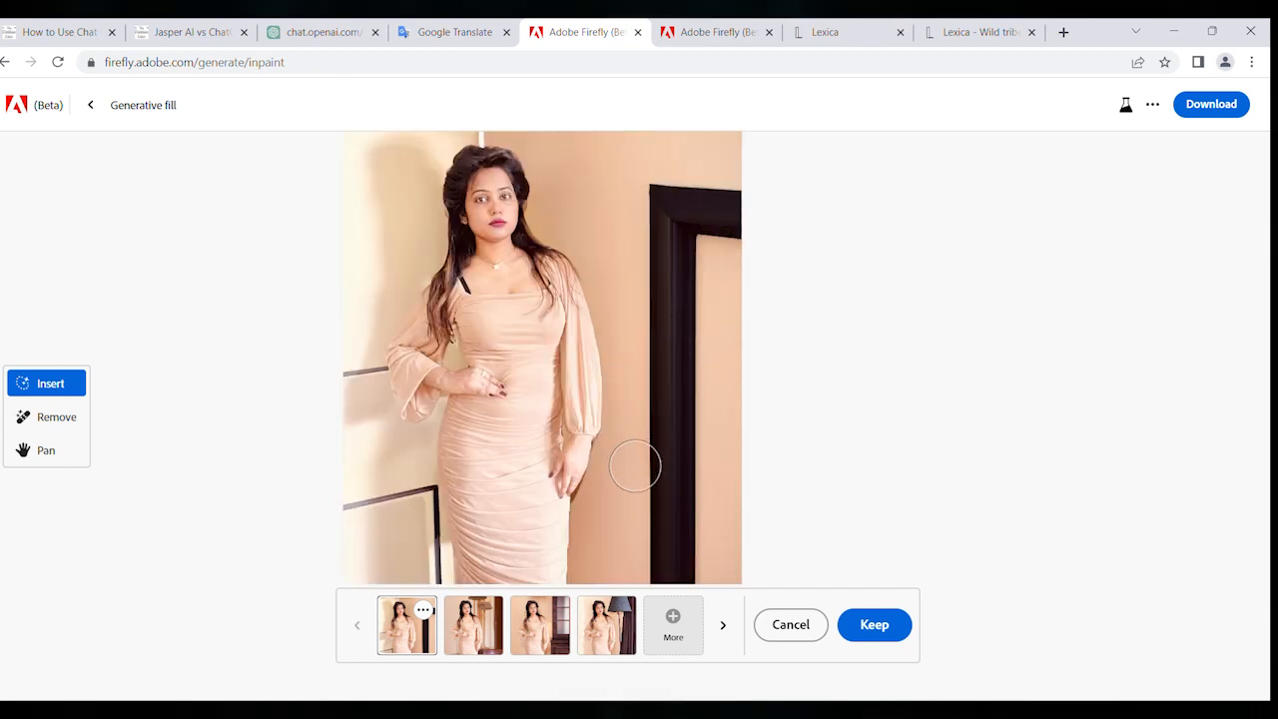
scroll(647, 472, "down", 2)
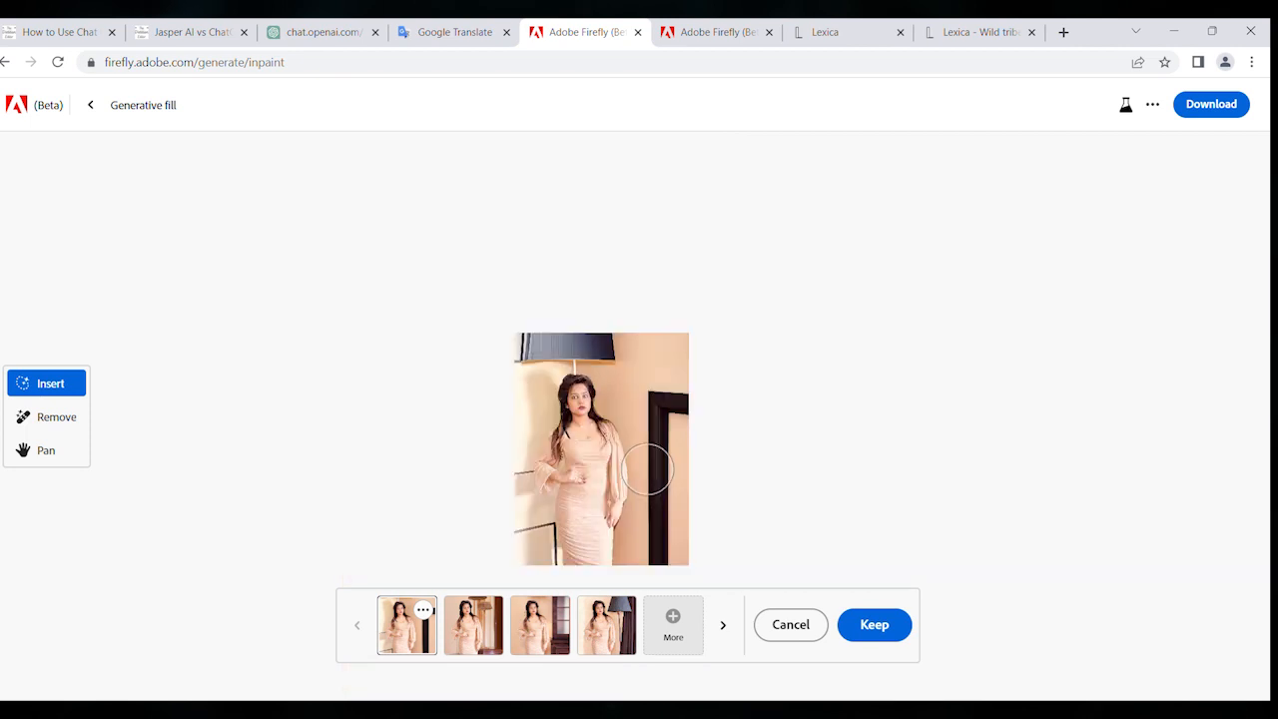
scroll(647, 469, "up", 1)
scroll(648, 470, "up", 1)
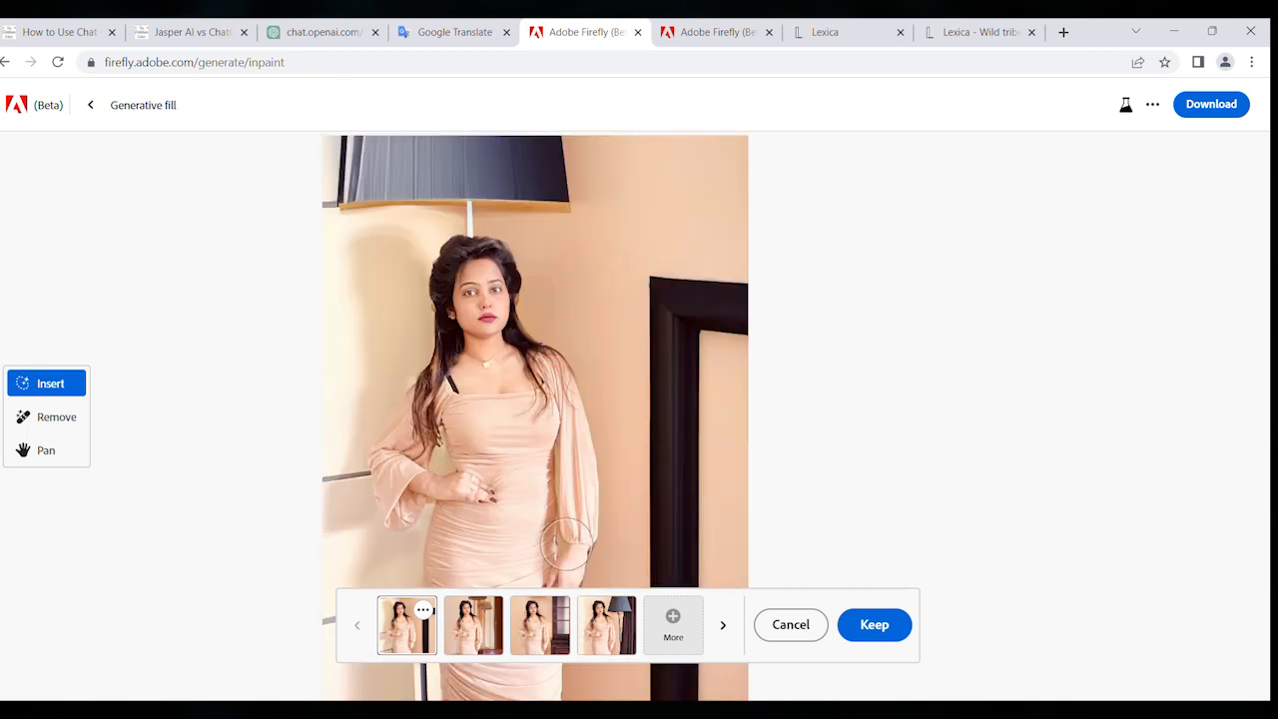
left_click(477, 626)
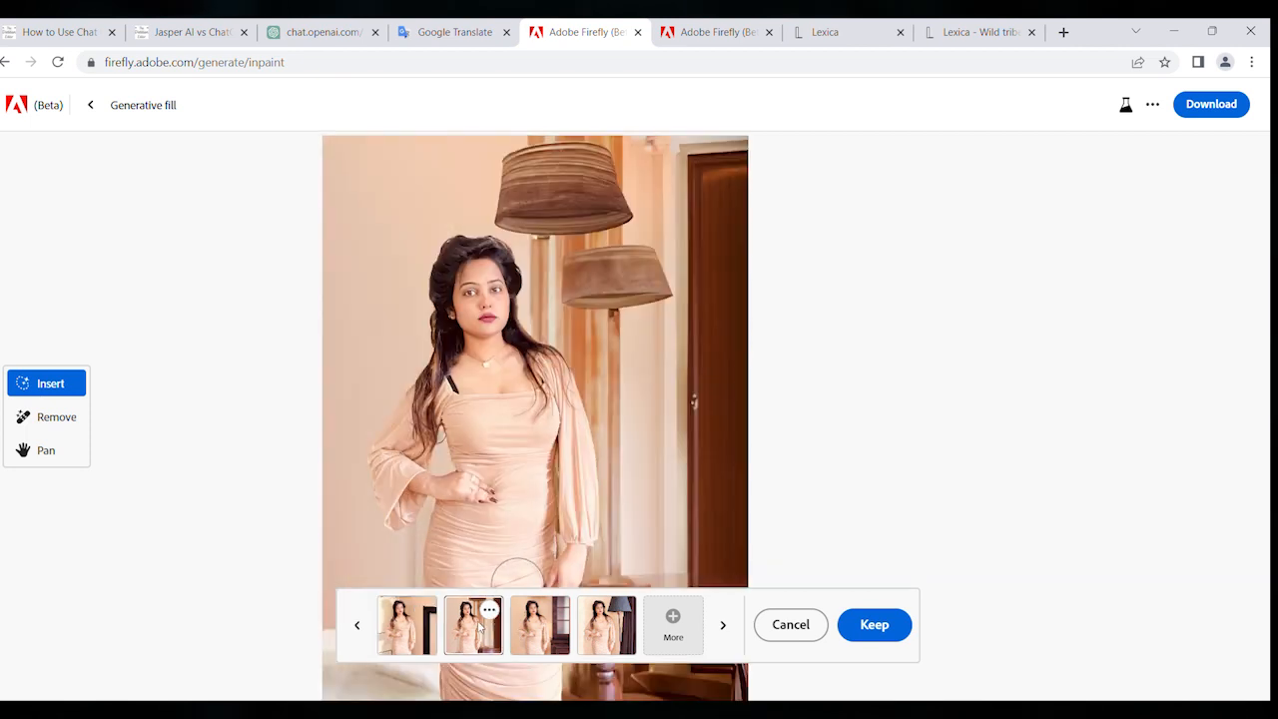
left_click(538, 627)
left_click(590, 629)
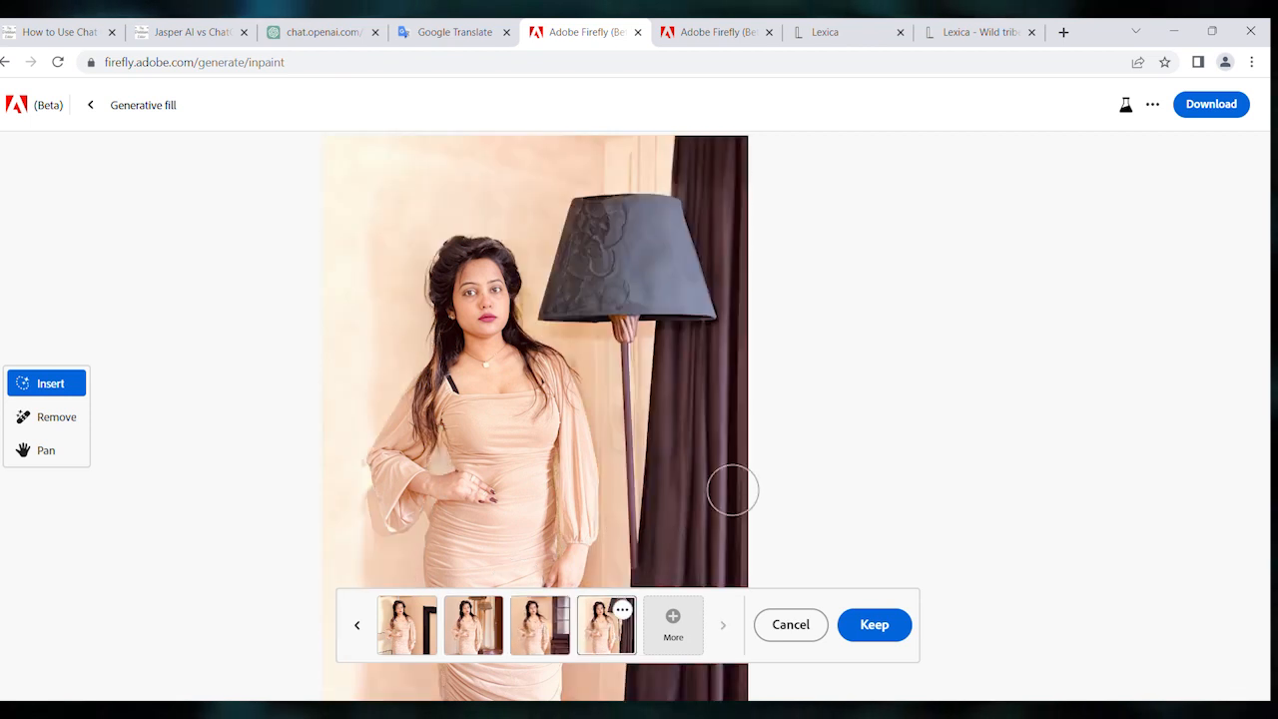
scroll(751, 487, "down", 2)
scroll(748, 484, "down", 2)
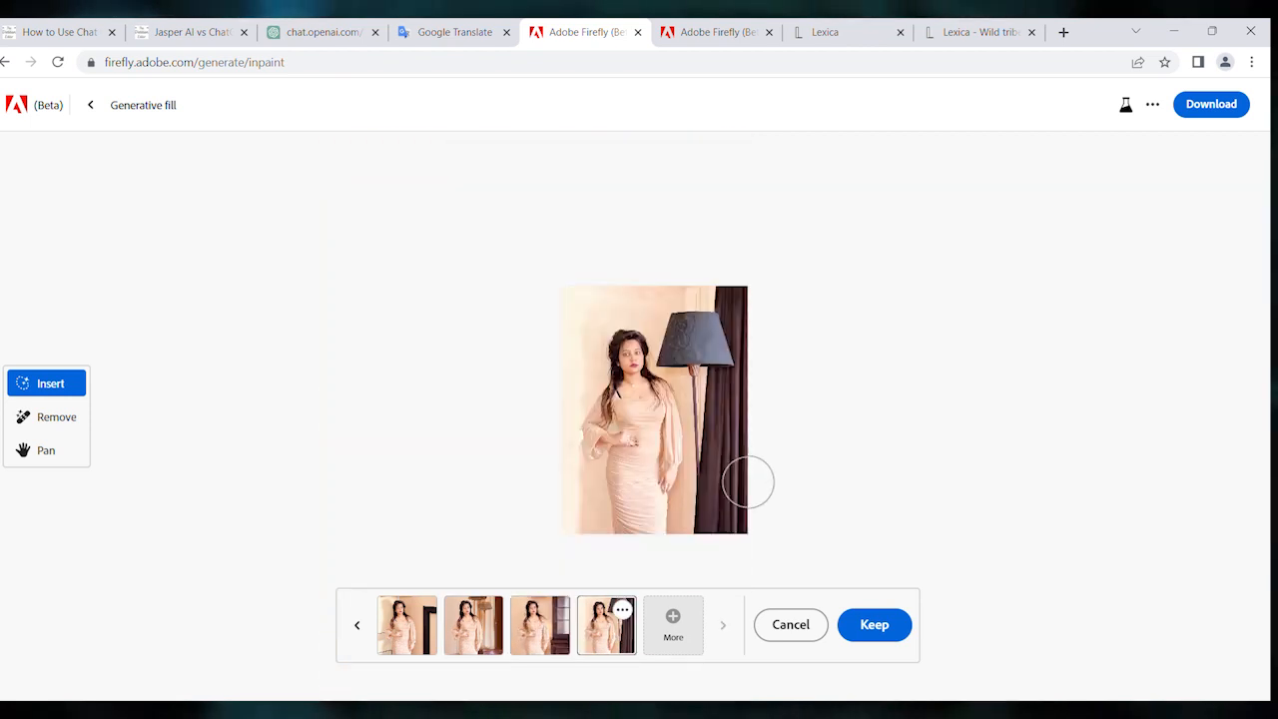
scroll(748, 484, "up", 2)
- Compare the first three background variations again and select the third one, with the dark wooden cabinet
left_click(540, 624)
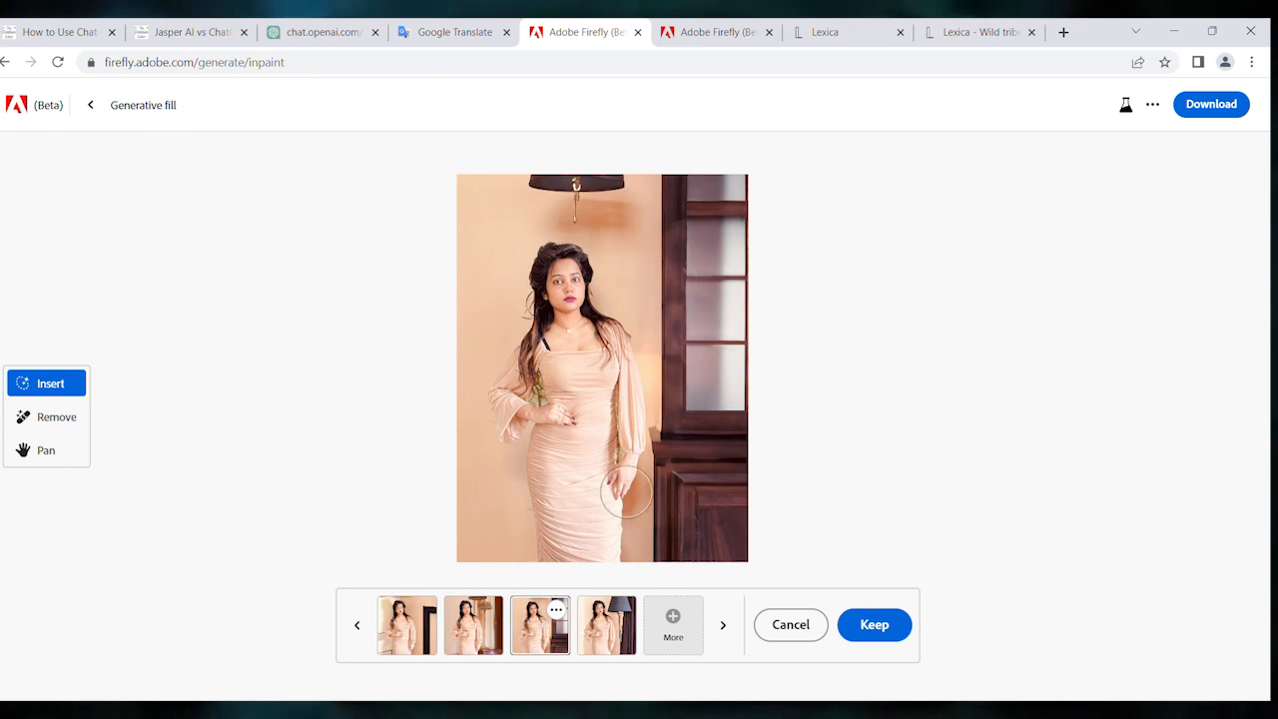
left_click(489, 617)
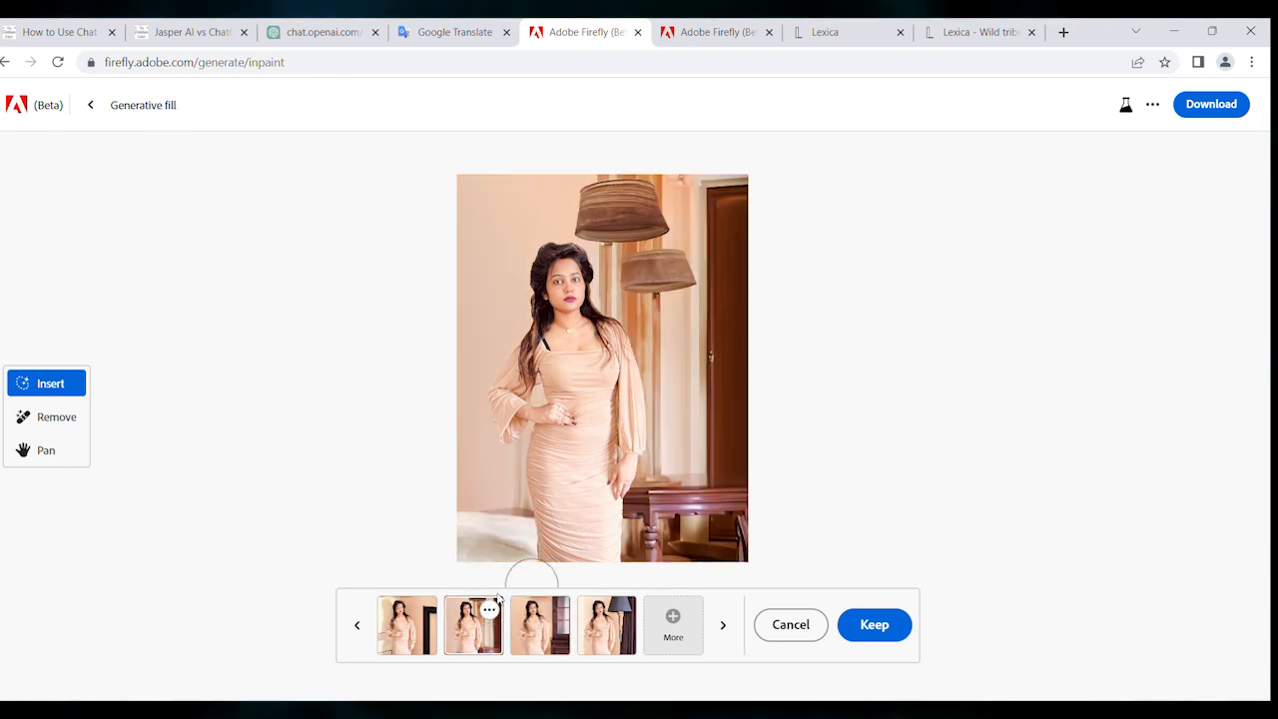
left_click(418, 642)
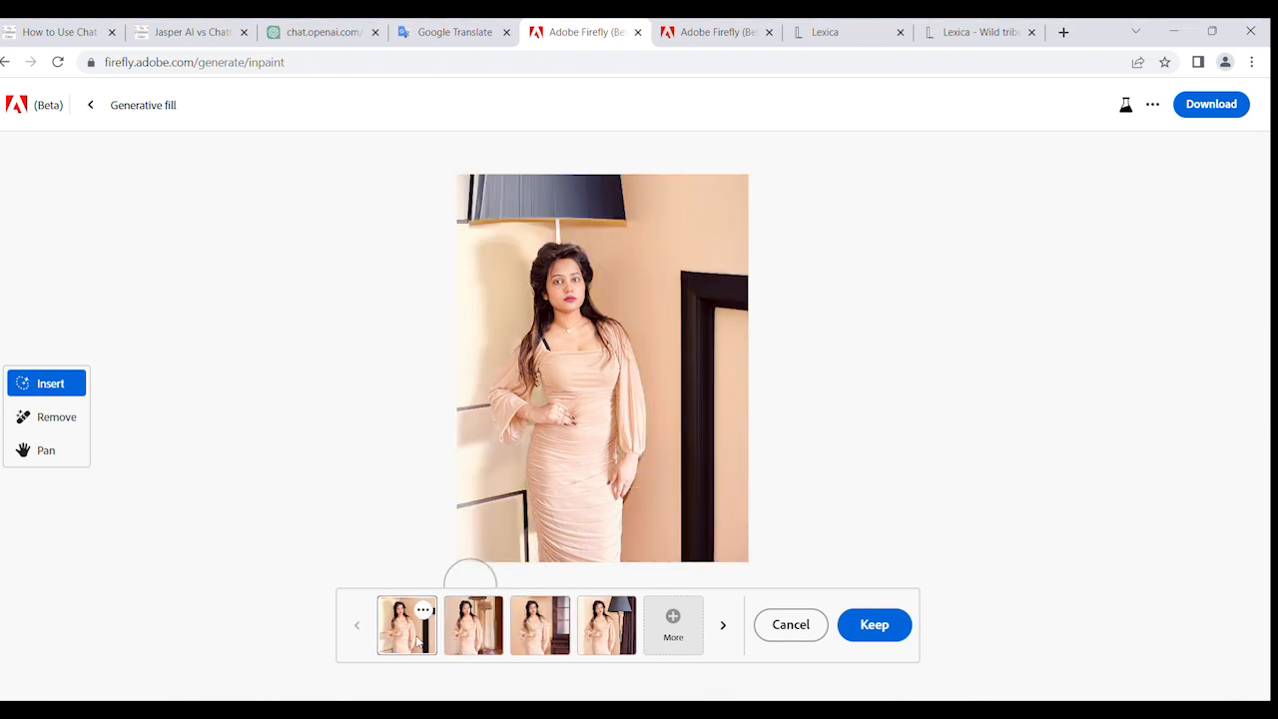
left_click(547, 636)
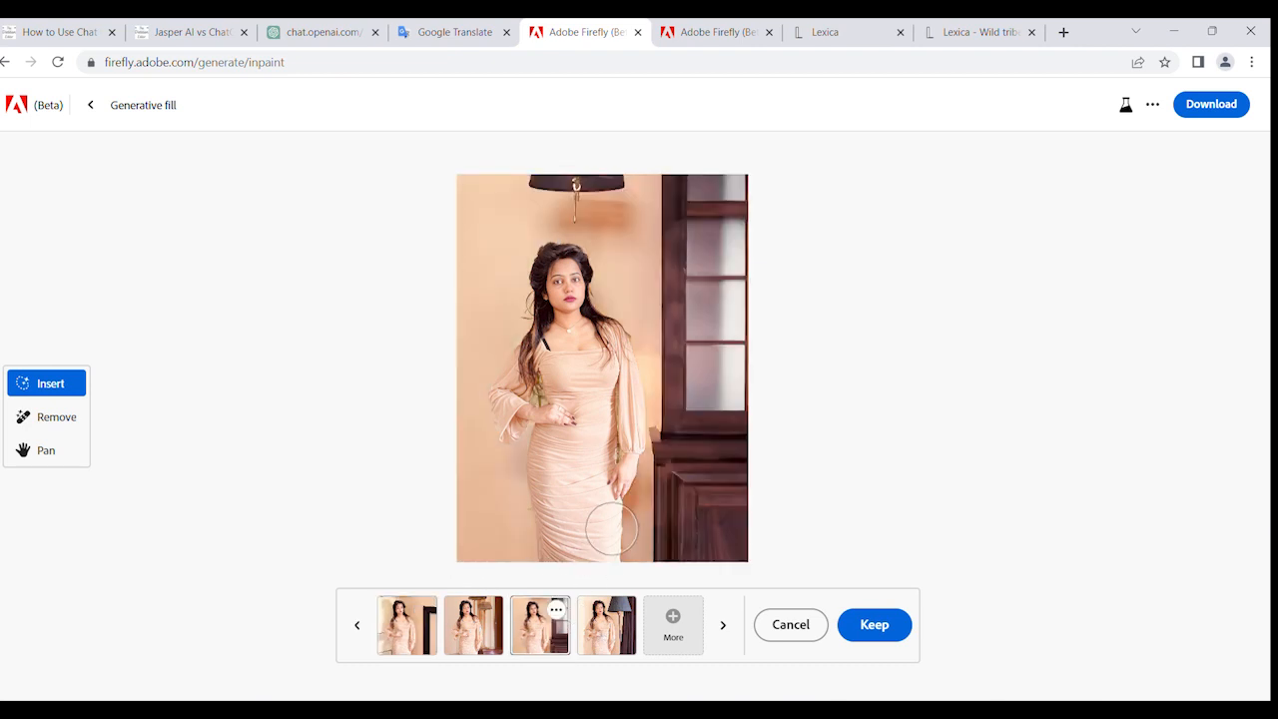
left_click(499, 623)
left_click(533, 635)
scroll(599, 479, "down", 3)
scroll(599, 480, "up", 2)
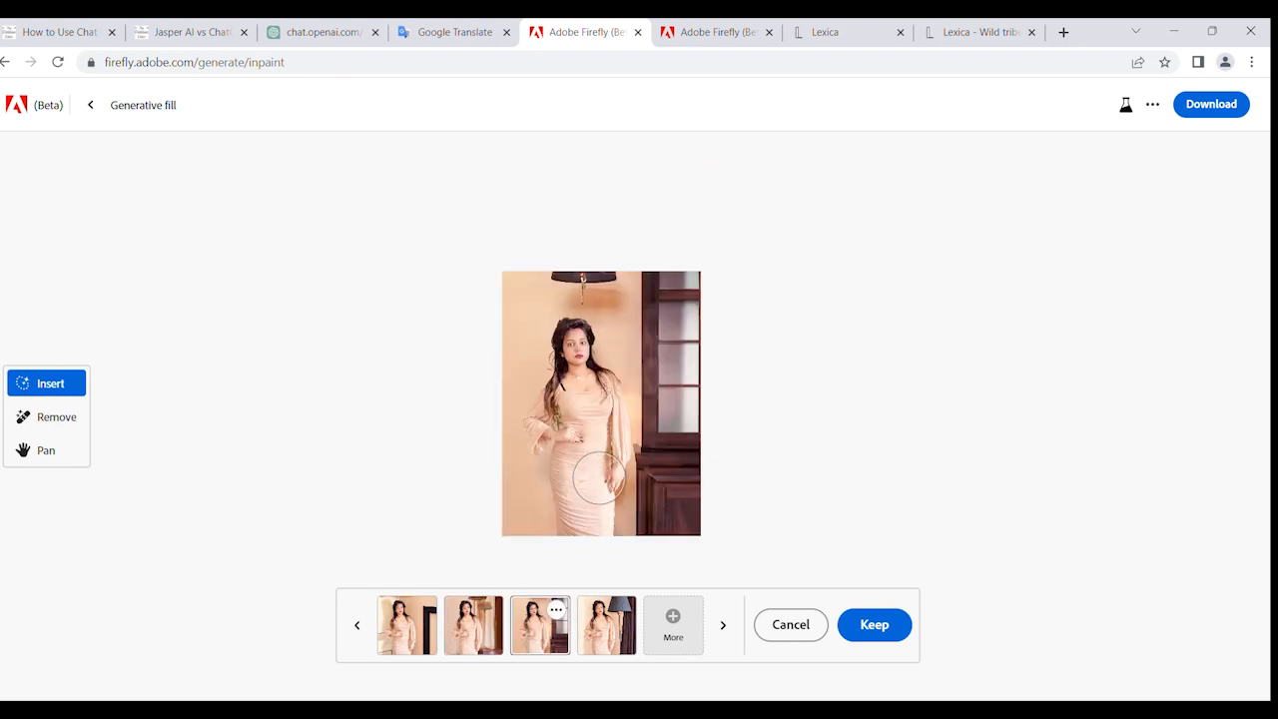
scroll(599, 479, "up", 2)
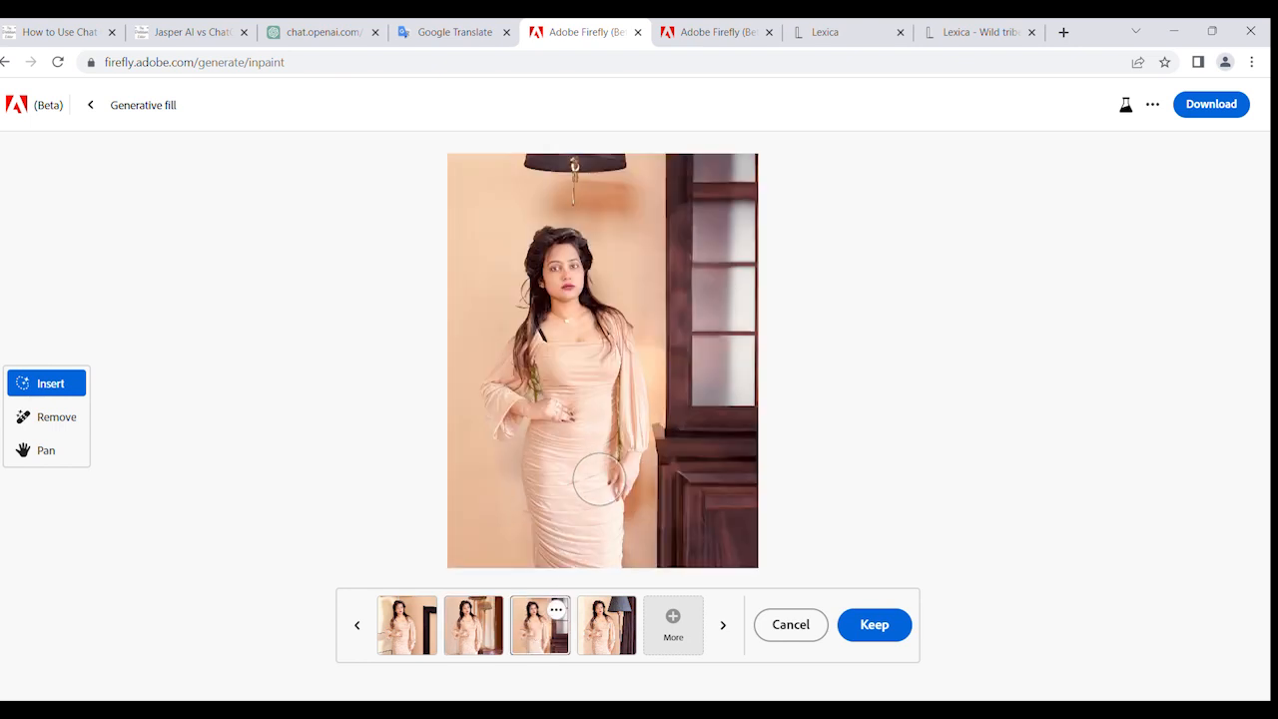
- Compare the four generated background variations and keep the second one, with the two brown lampshades and wooden table
left_click(473, 639)
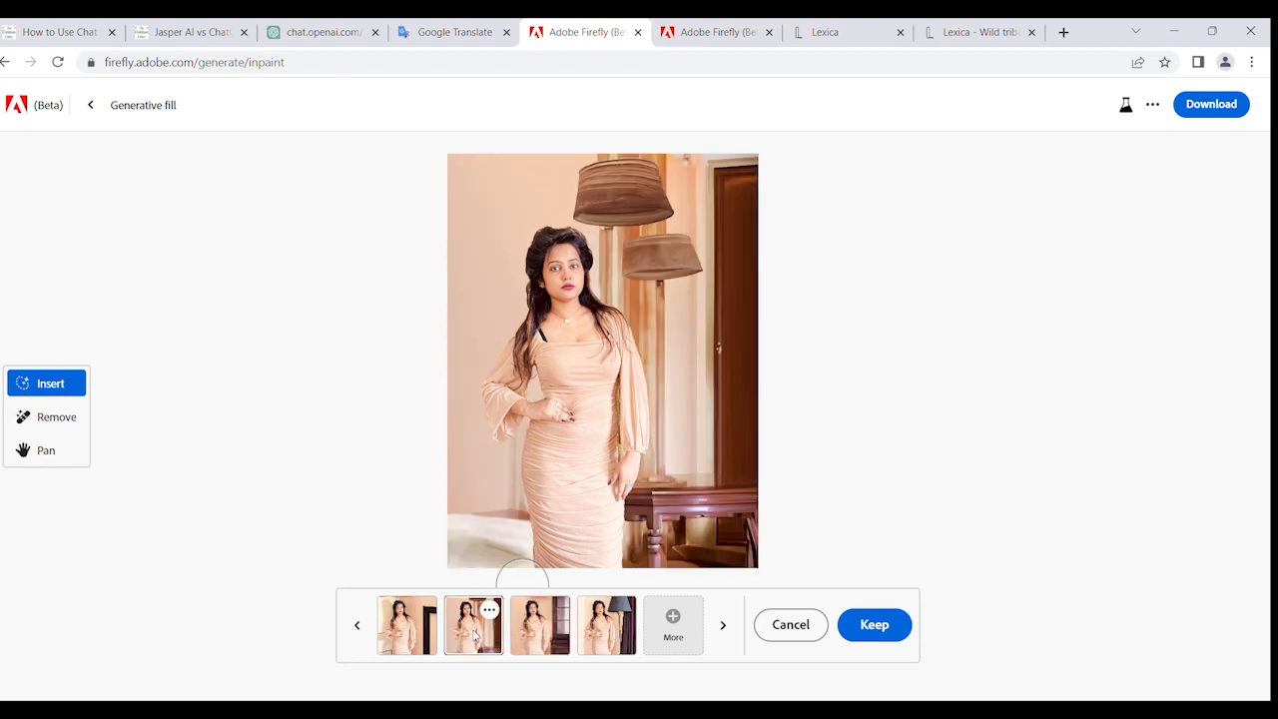
left_click(418, 633)
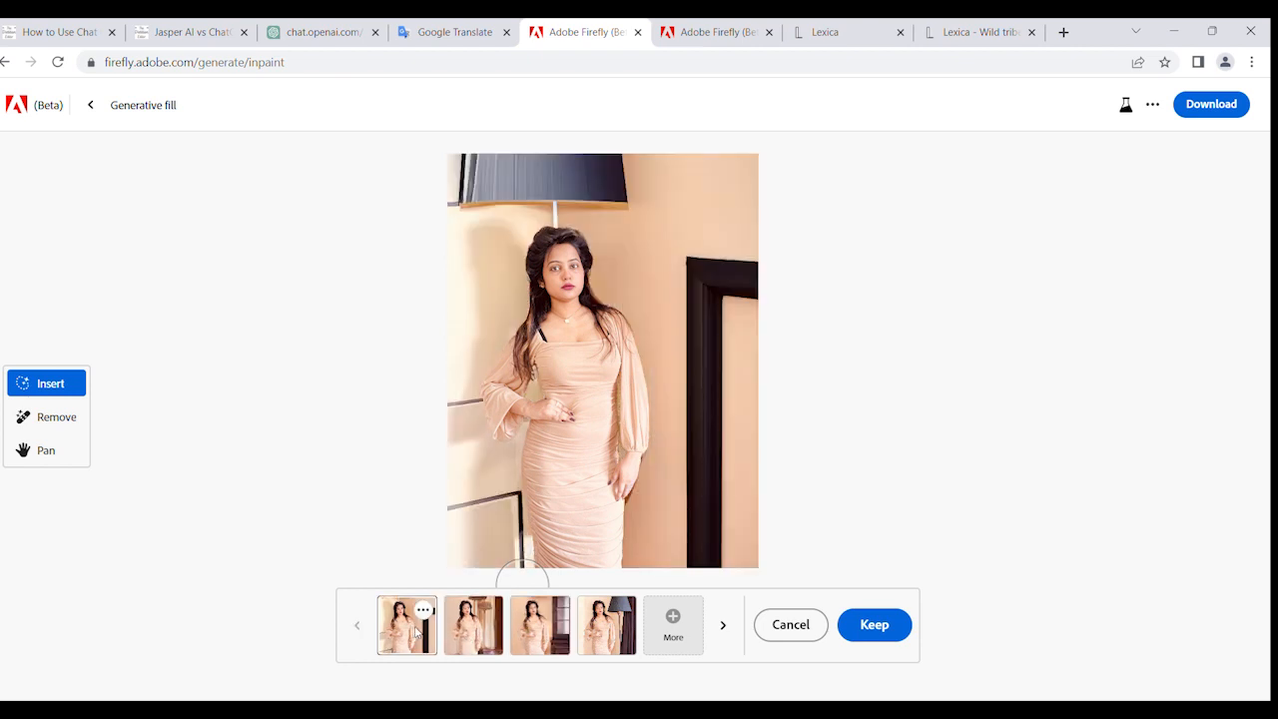
left_click(487, 633)
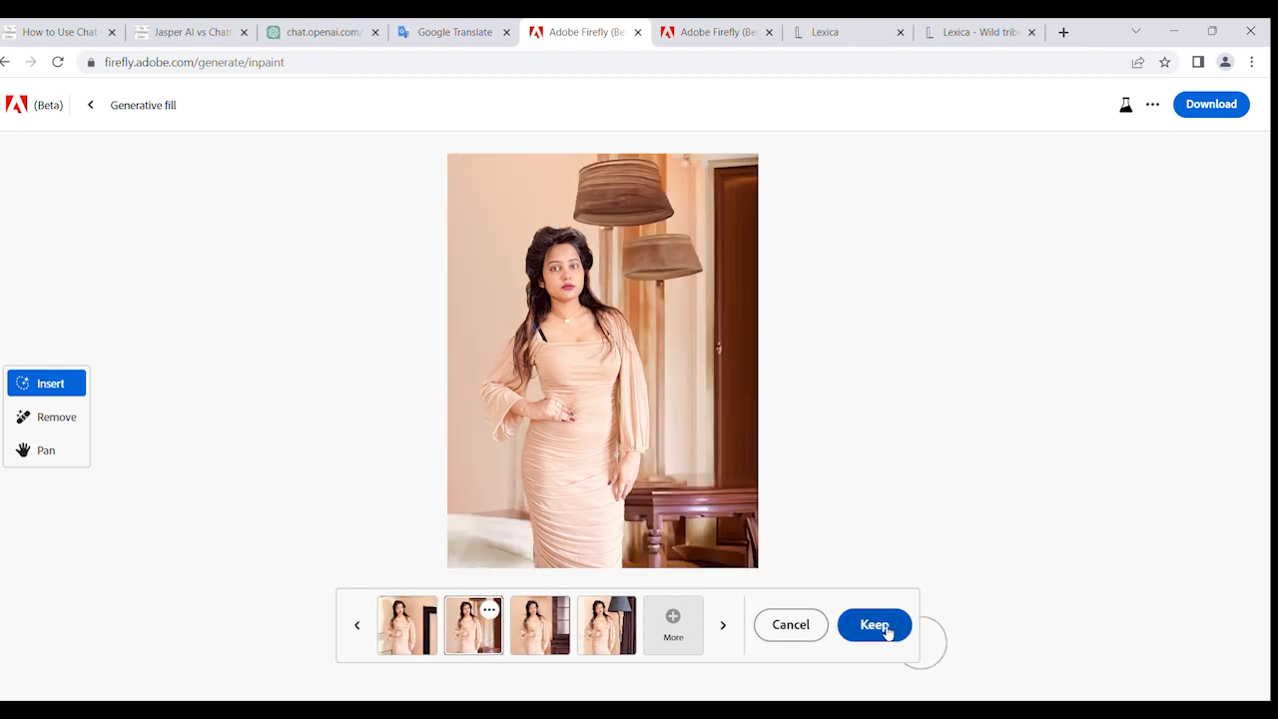
left_click(614, 642)
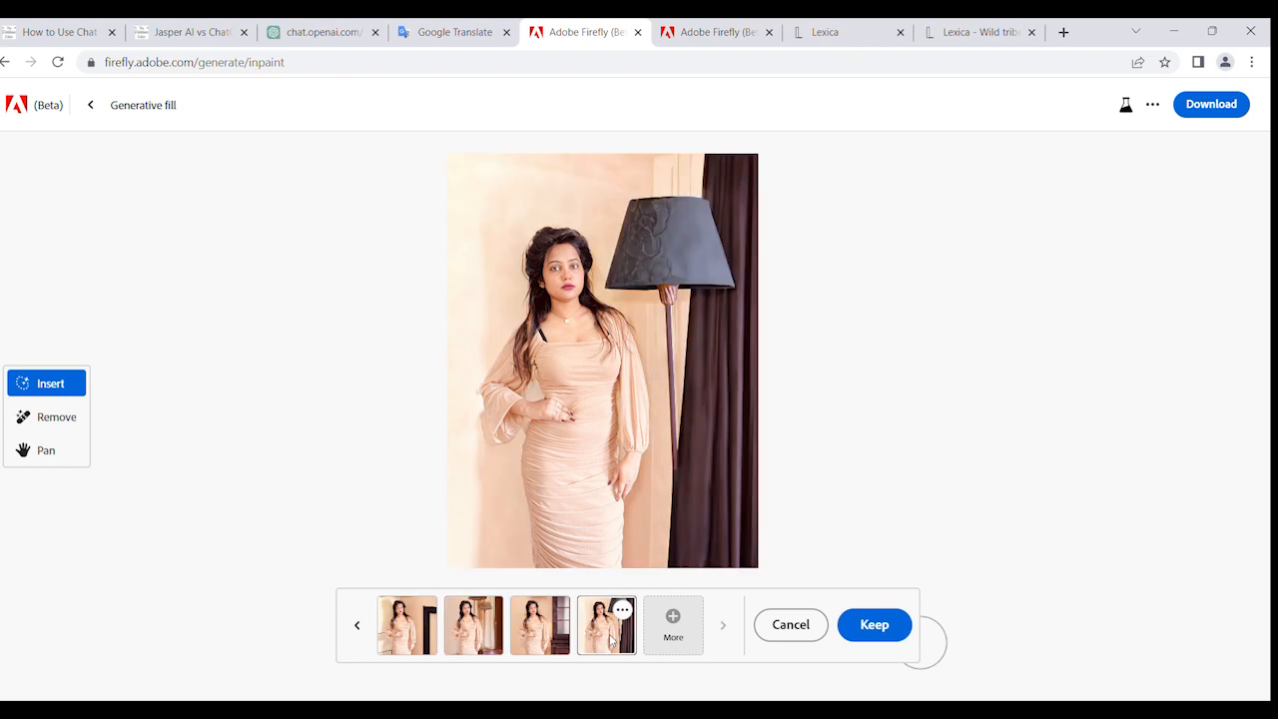
left_click(550, 629)
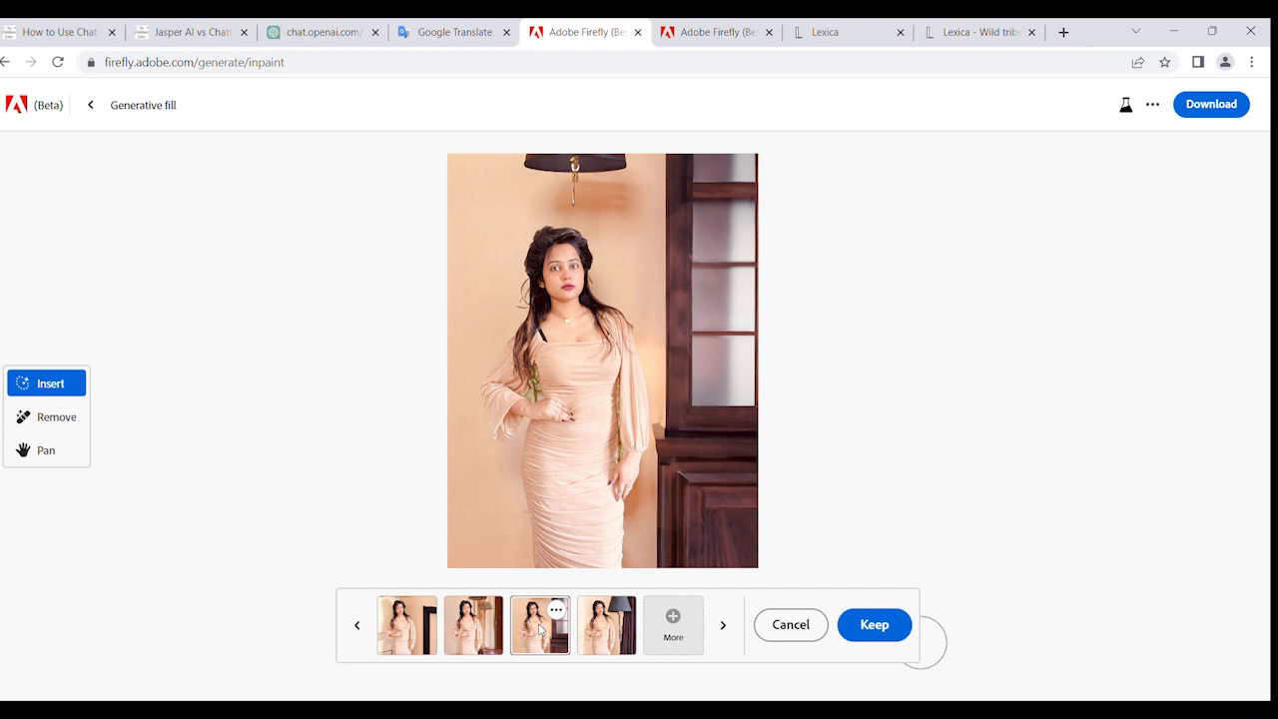
left_click(486, 635)
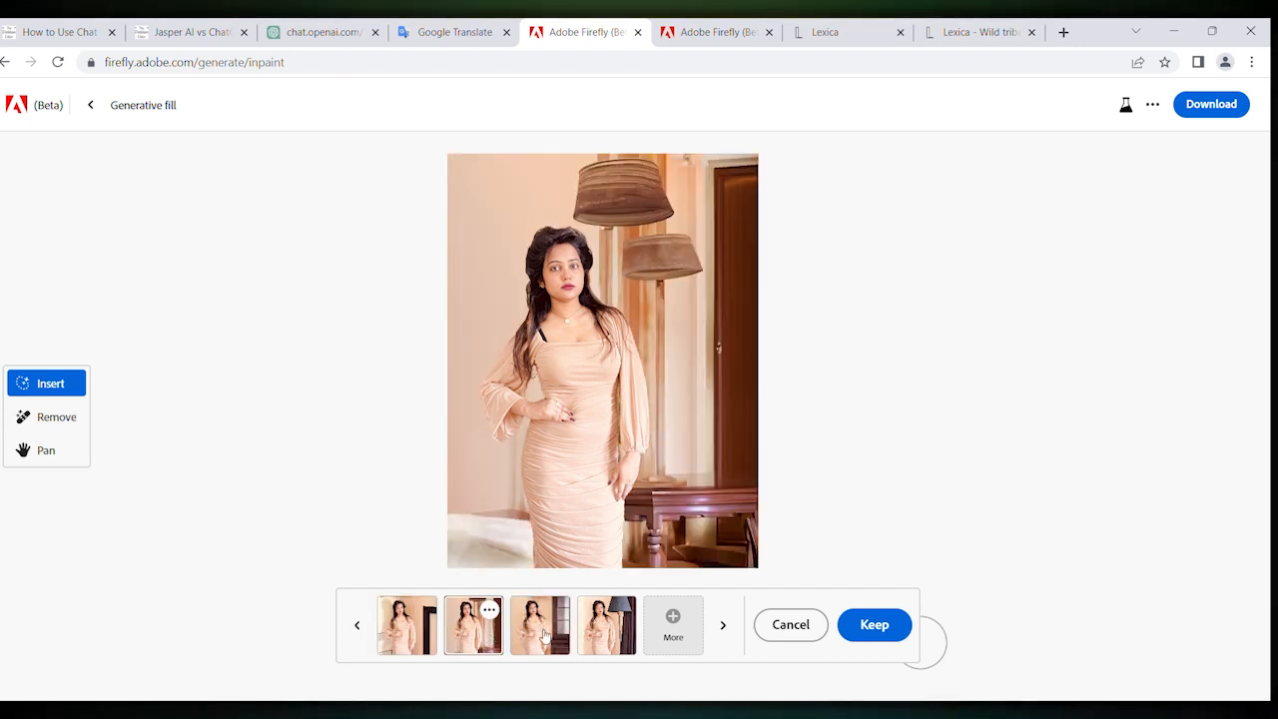
left_click(555, 635)
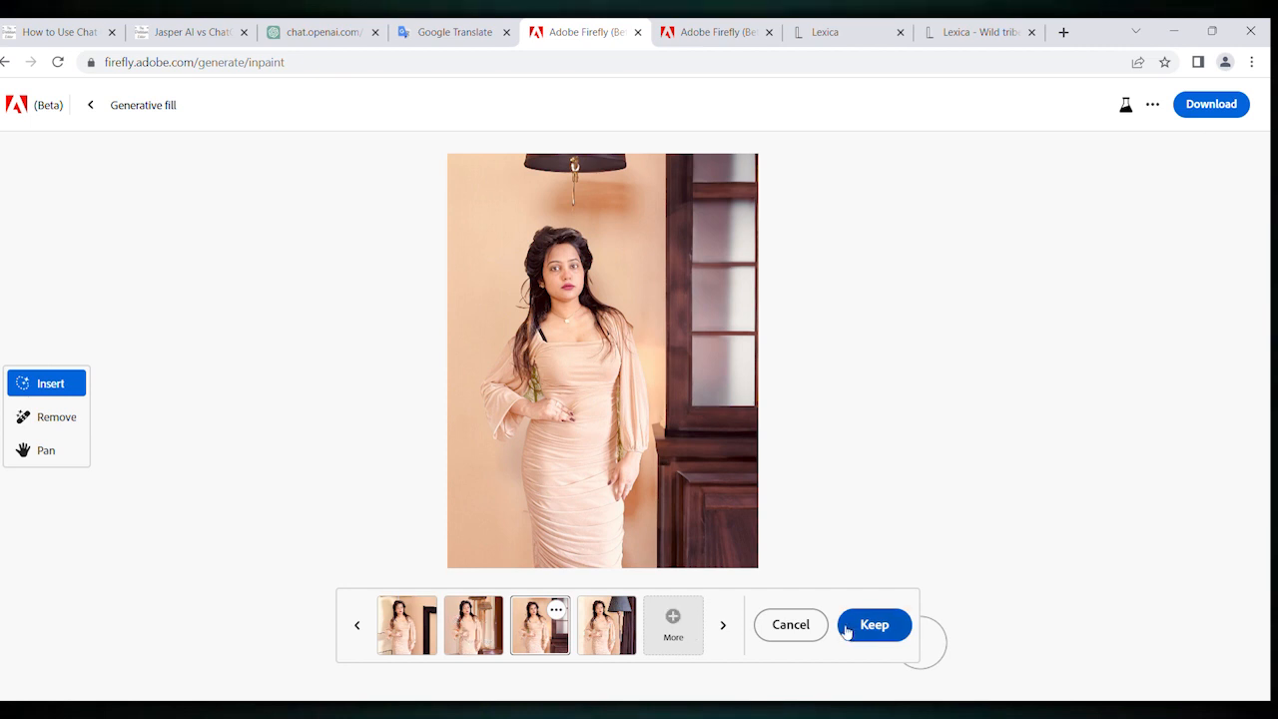
left_click(474, 625)
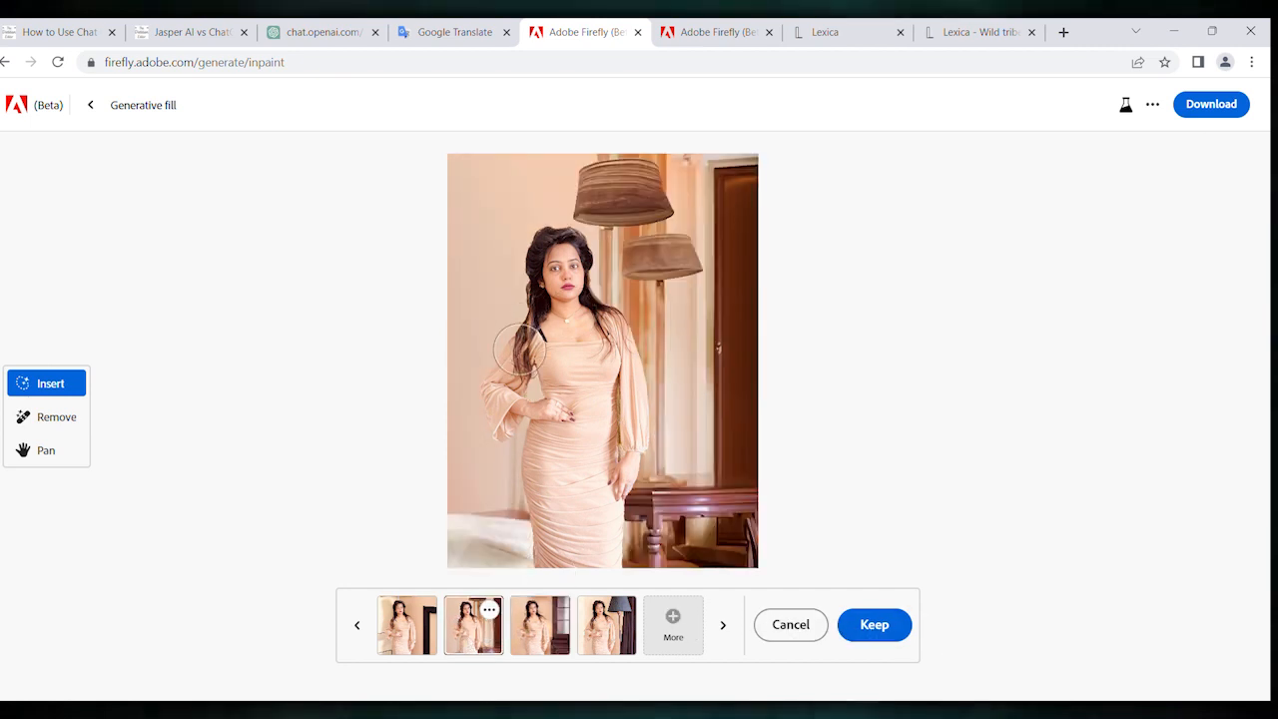
left_click(871, 621)
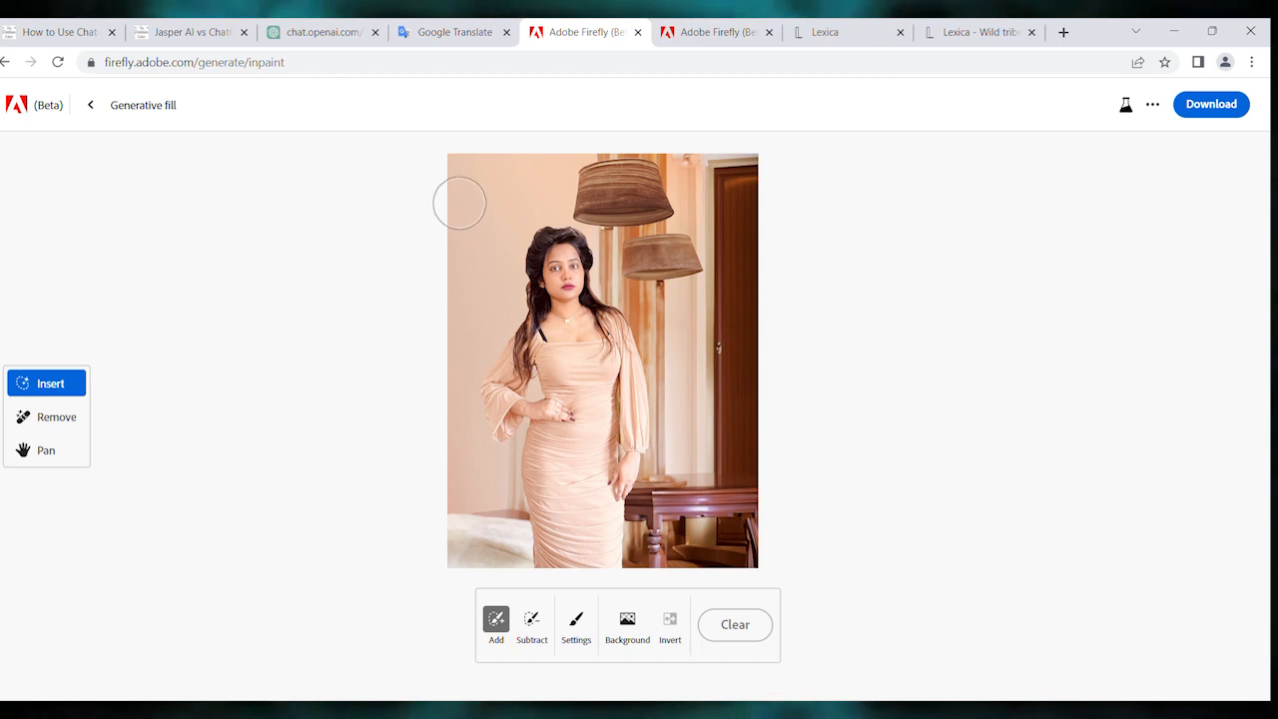
- Brush out the empty wall area beside the woman's head and generate a fill from the prompt "aesthetic painting"
mouse_move(452, 193)
left_mouse_down()
mouse_move(541, 204)
mouse_move(522, 206)
mouse_move(496, 259)
mouse_move(454, 252)
mouse_move(482, 232)
mouse_move(485, 211)
mouse_move(464, 231)
mouse_move(497, 251)
mouse_move(495, 263)
mouse_move(453, 263)
mouse_move(475, 273)
mouse_move(483, 260)
mouse_move(456, 224)
left_mouse_up()
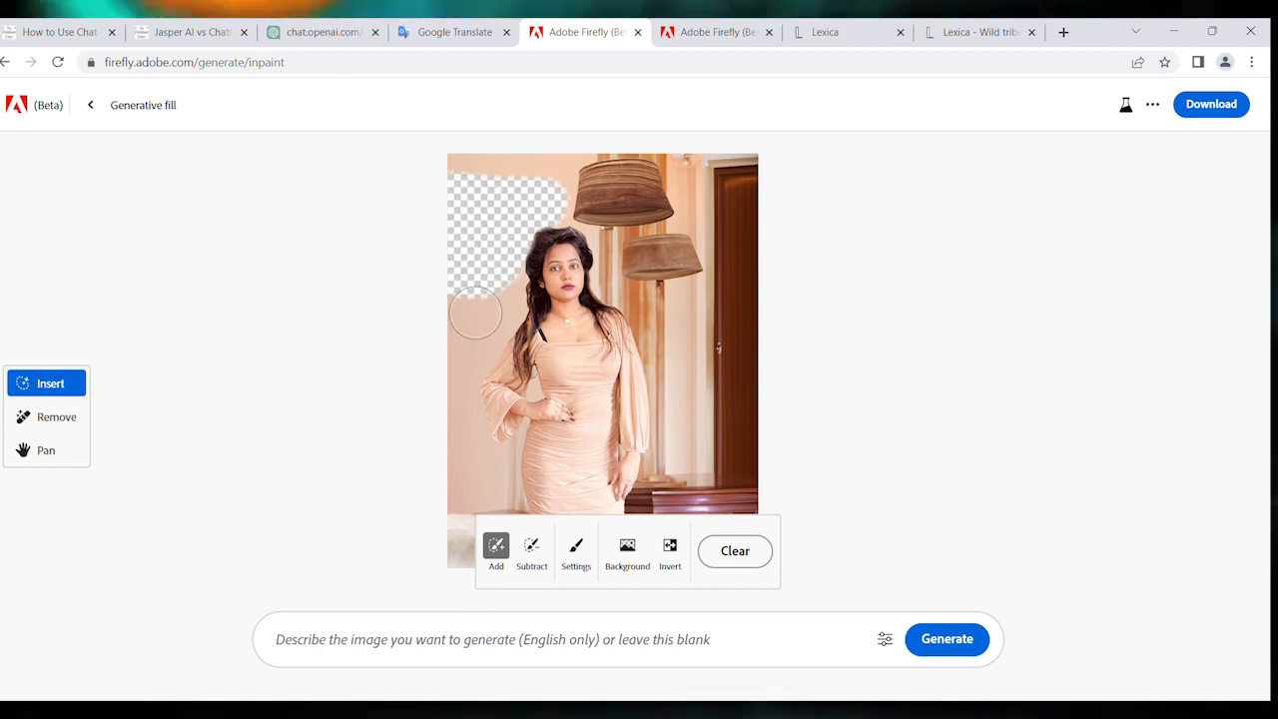
left_click(449, 632)
type("a")
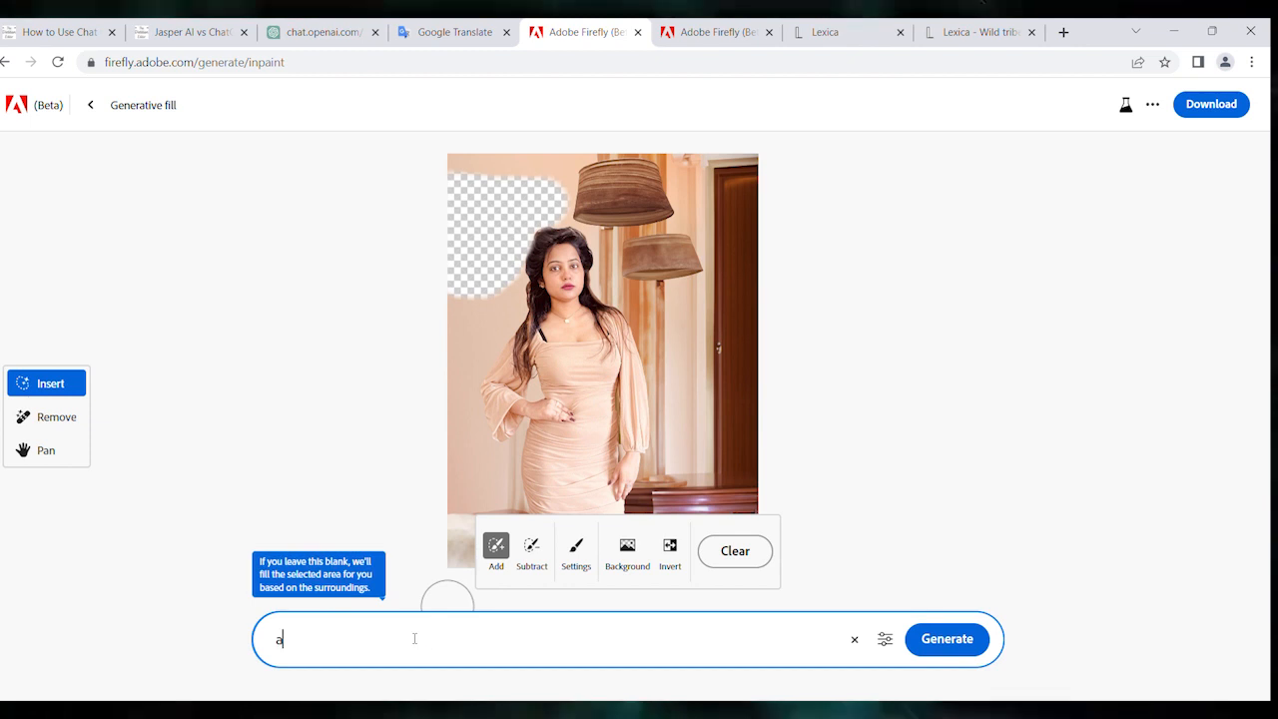
type("estheic")
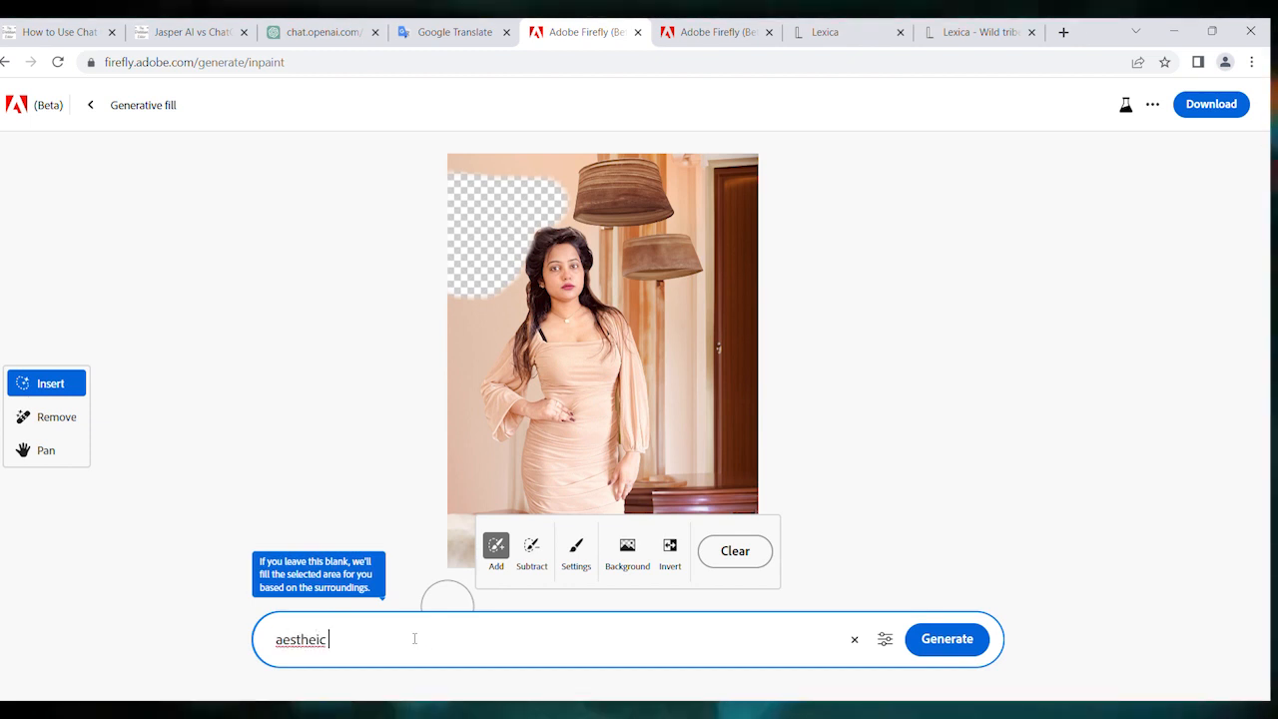
right_click(309, 640)
left_click(351, 431)
type("painting")
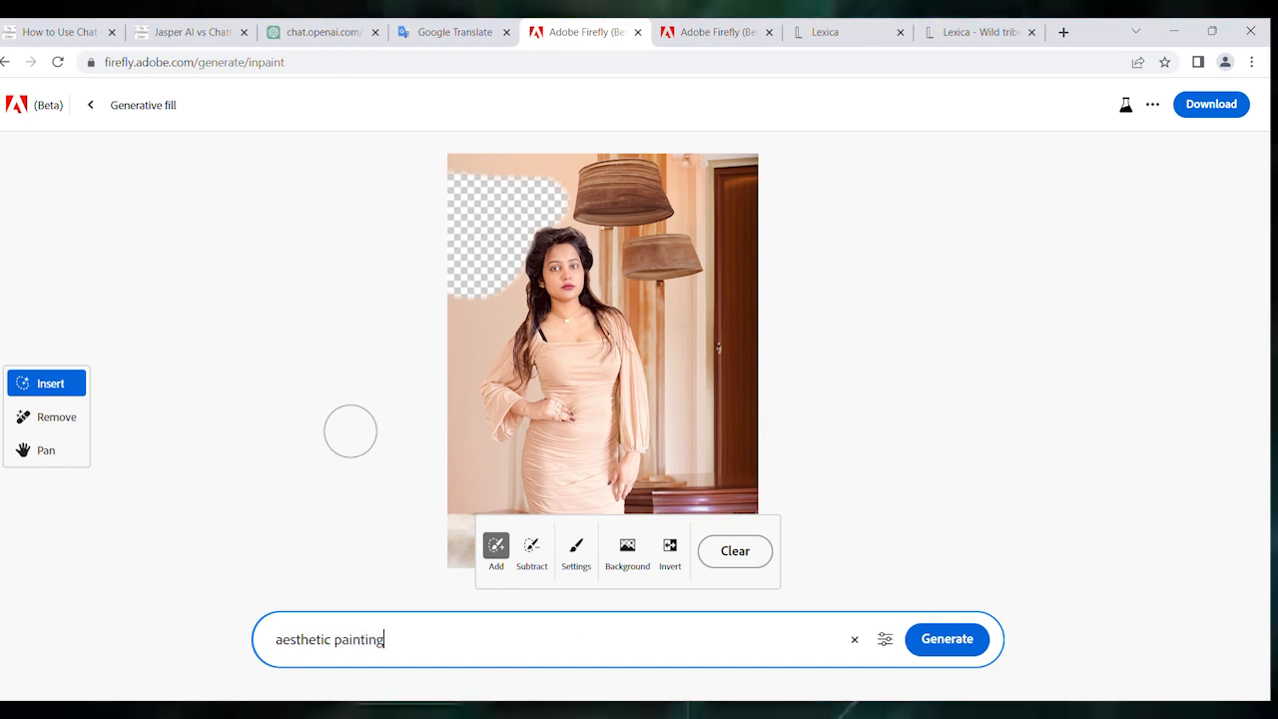
left_click(946, 642)
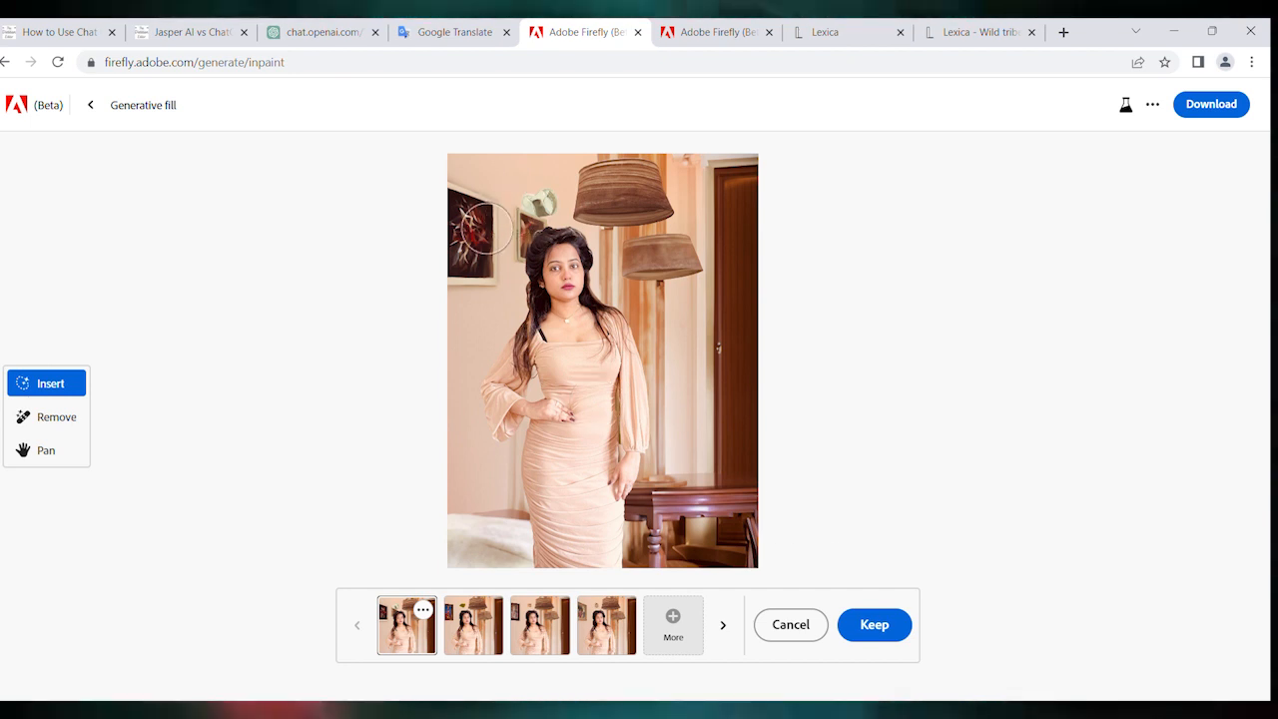
- Compare the four painting variations and keep the third one, with the dark-framed portrait on the wall
left_click(477, 617)
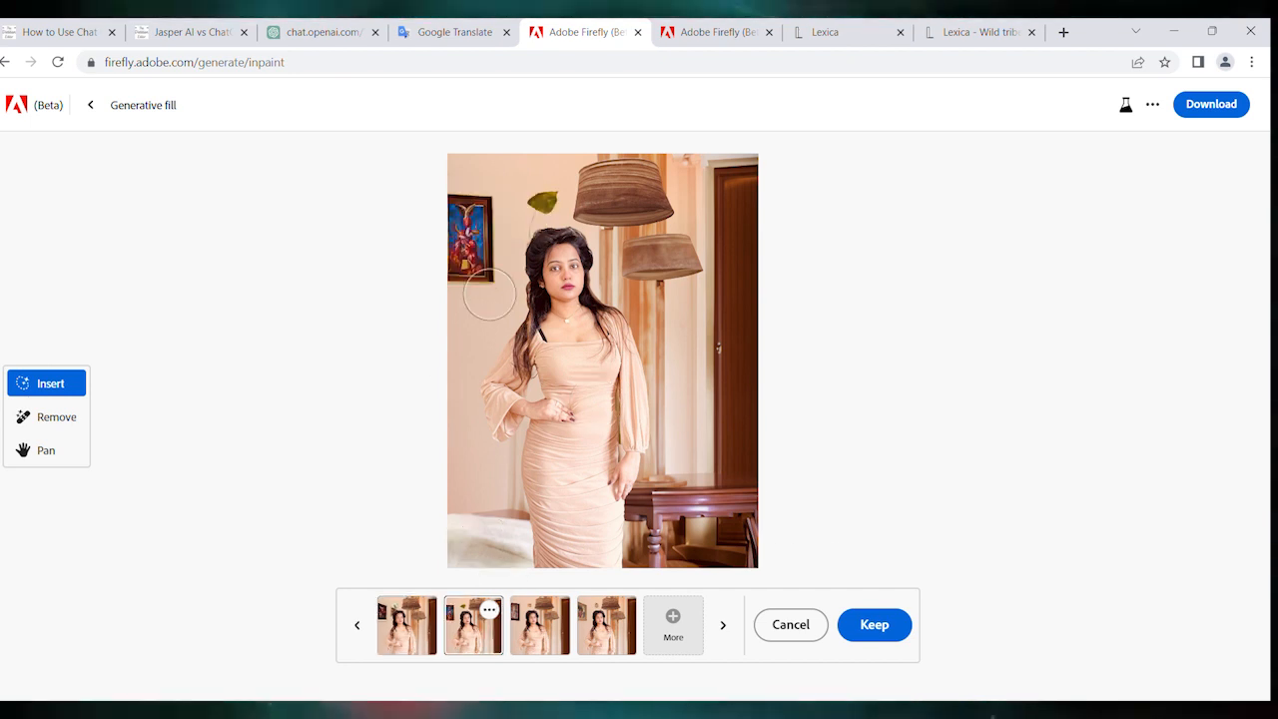
left_click(525, 604)
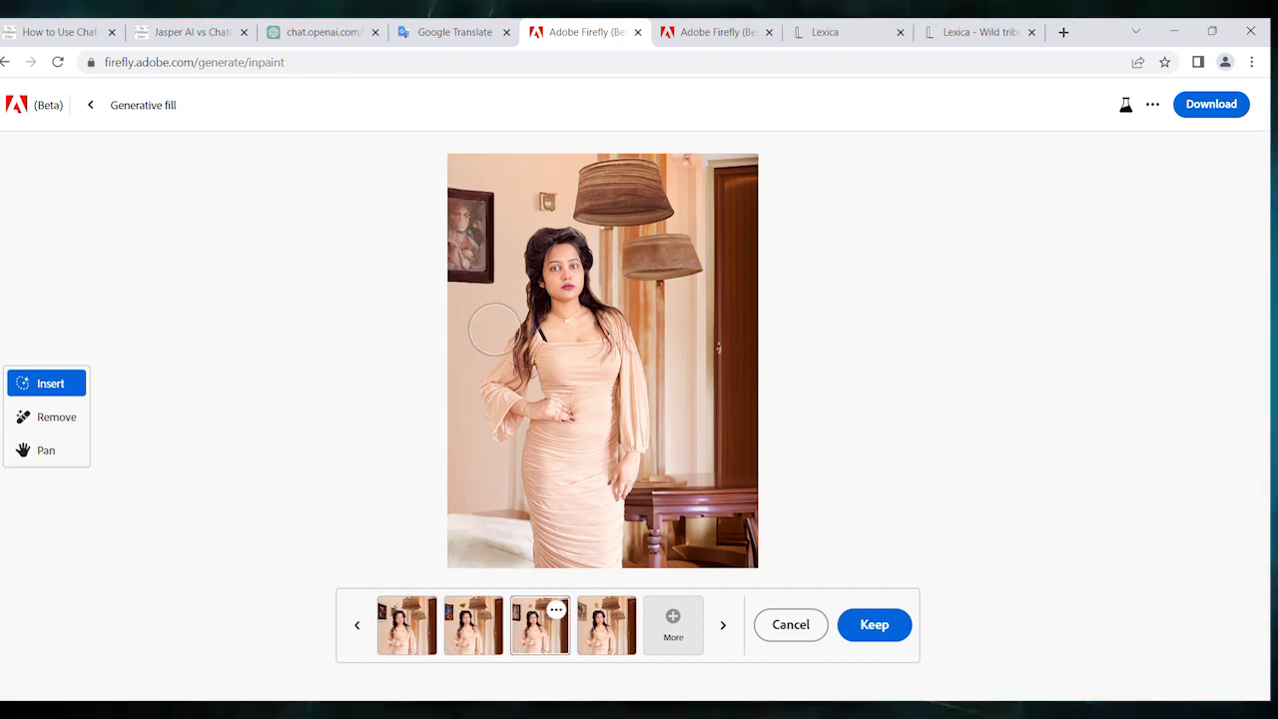
left_click(595, 633)
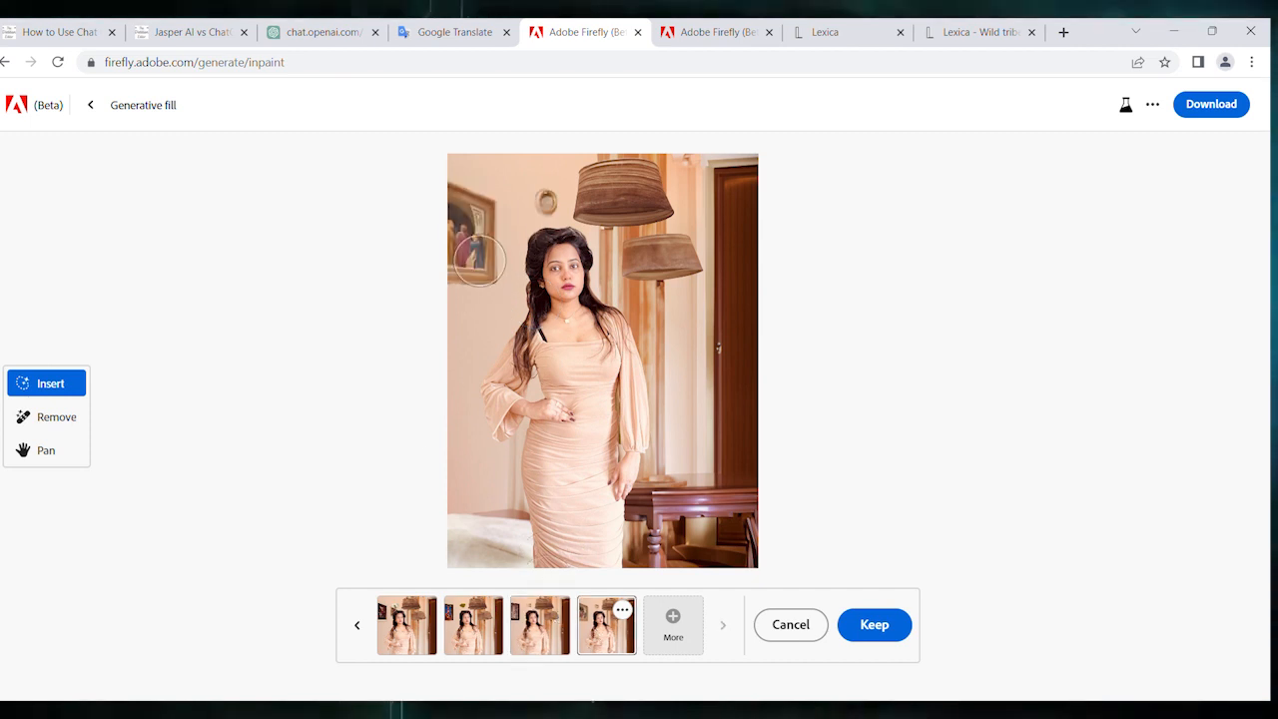
left_click(544, 621)
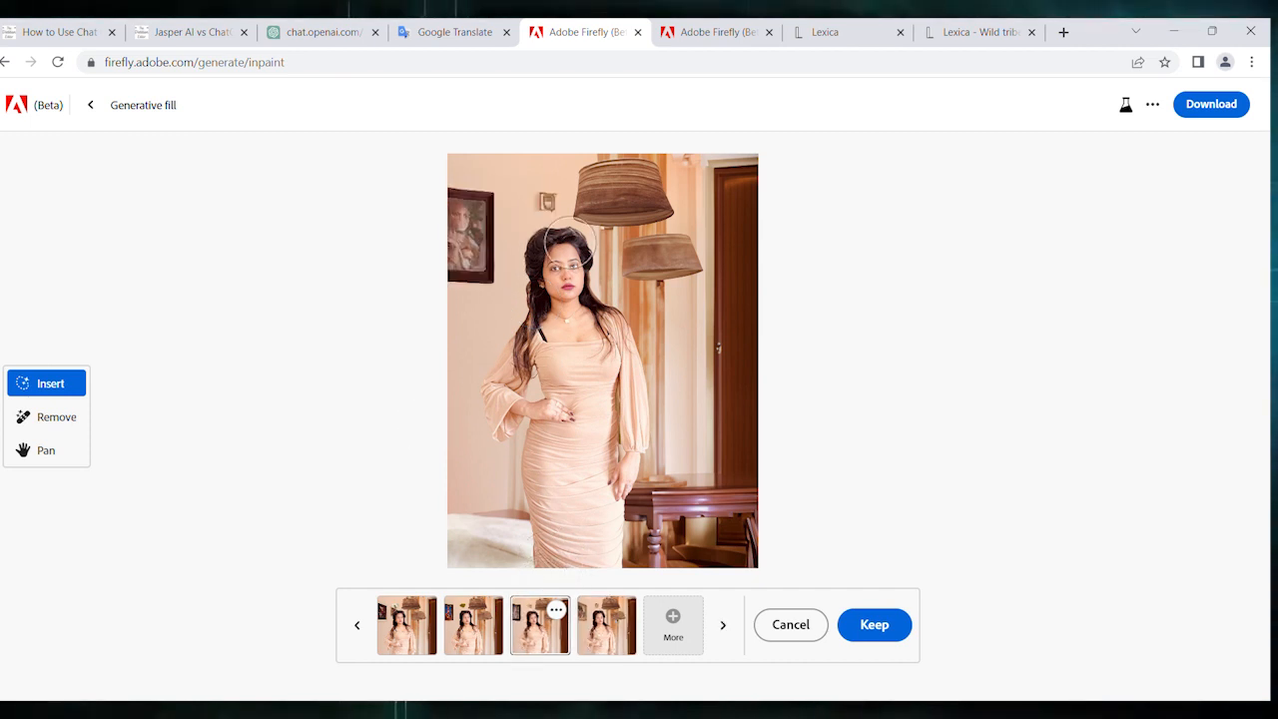
left_click(492, 625)
left_click(427, 624)
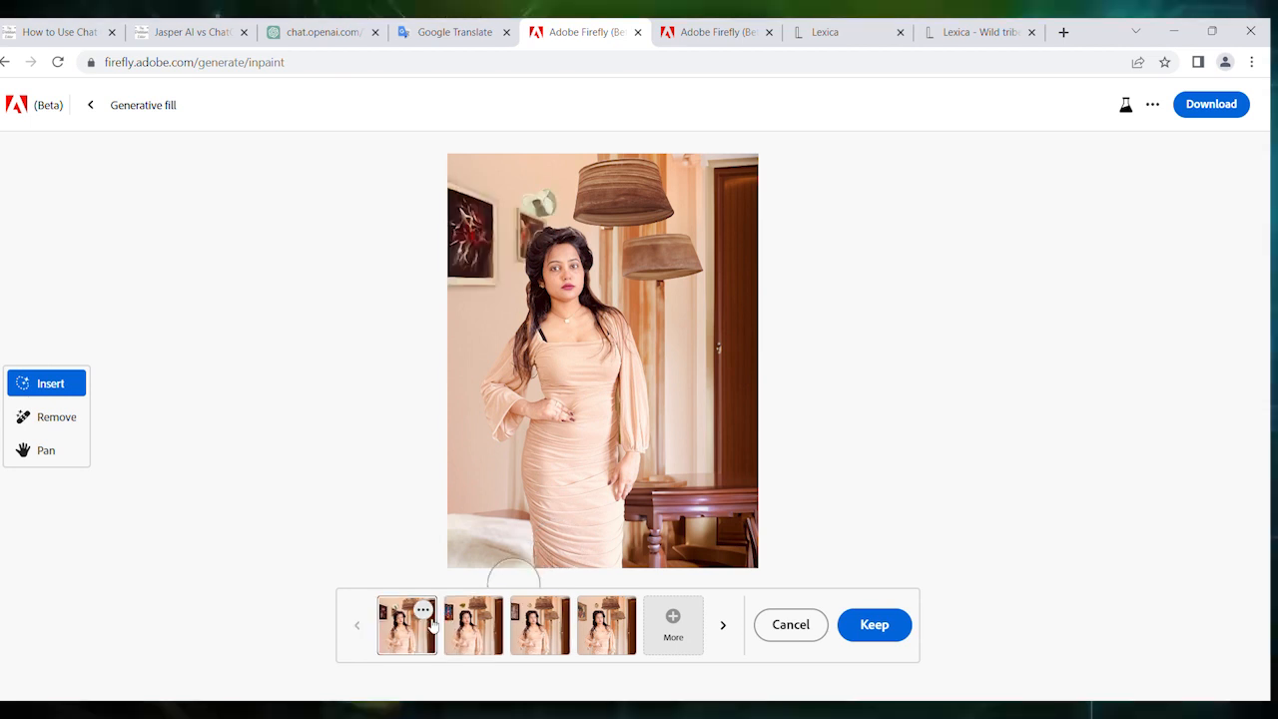
left_click(544, 621)
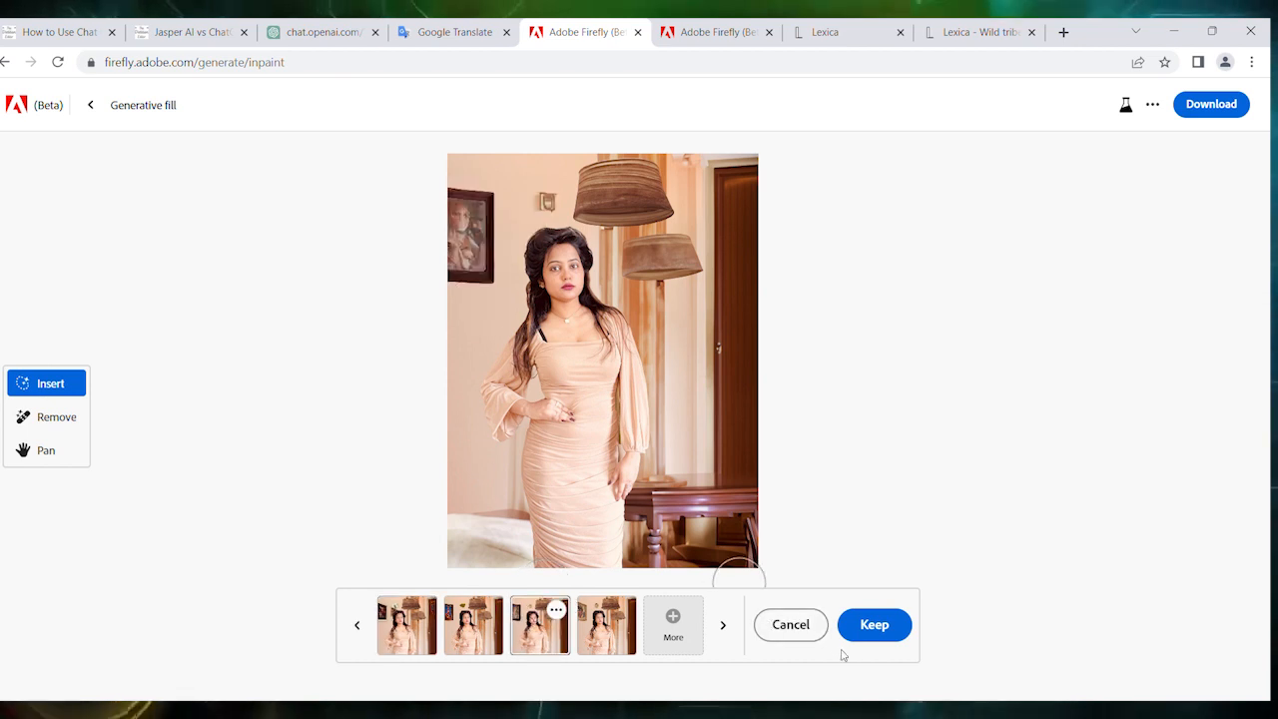
left_click(875, 625)
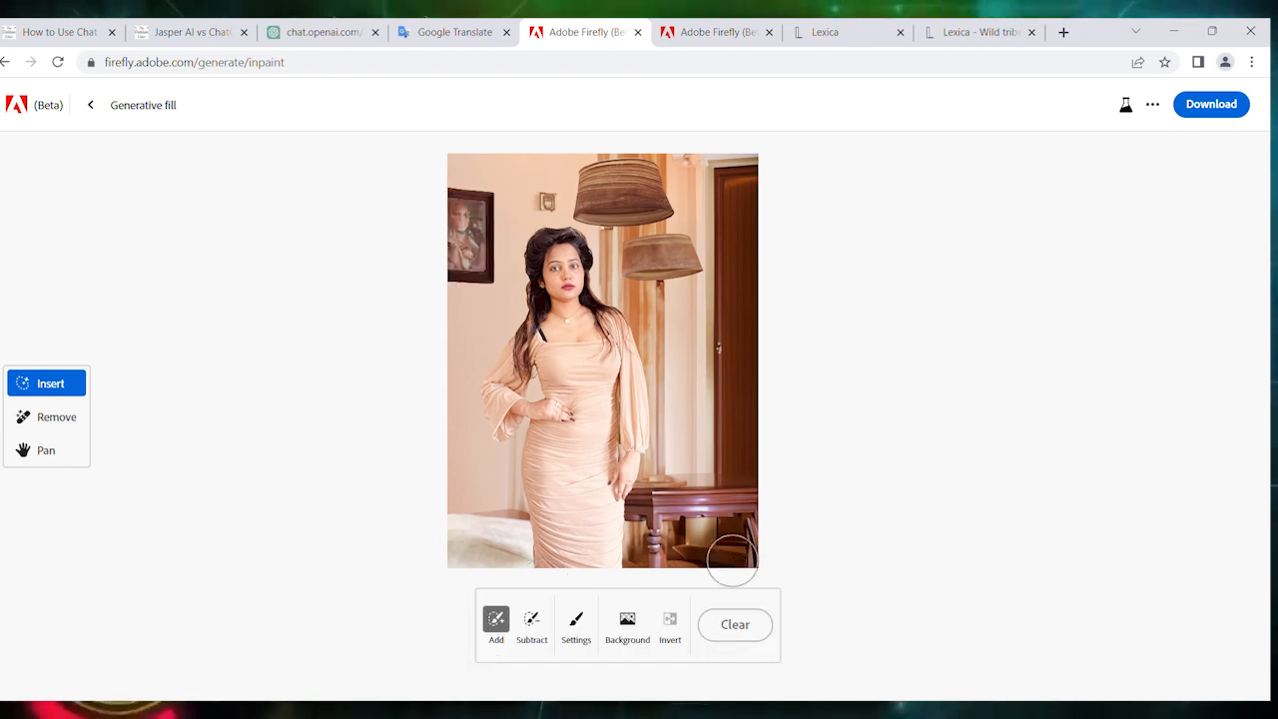
- Brush out a small area above the wooden table and generate a fill from the prompt "flower pot"
left_click_drag(679, 487, 711, 489)
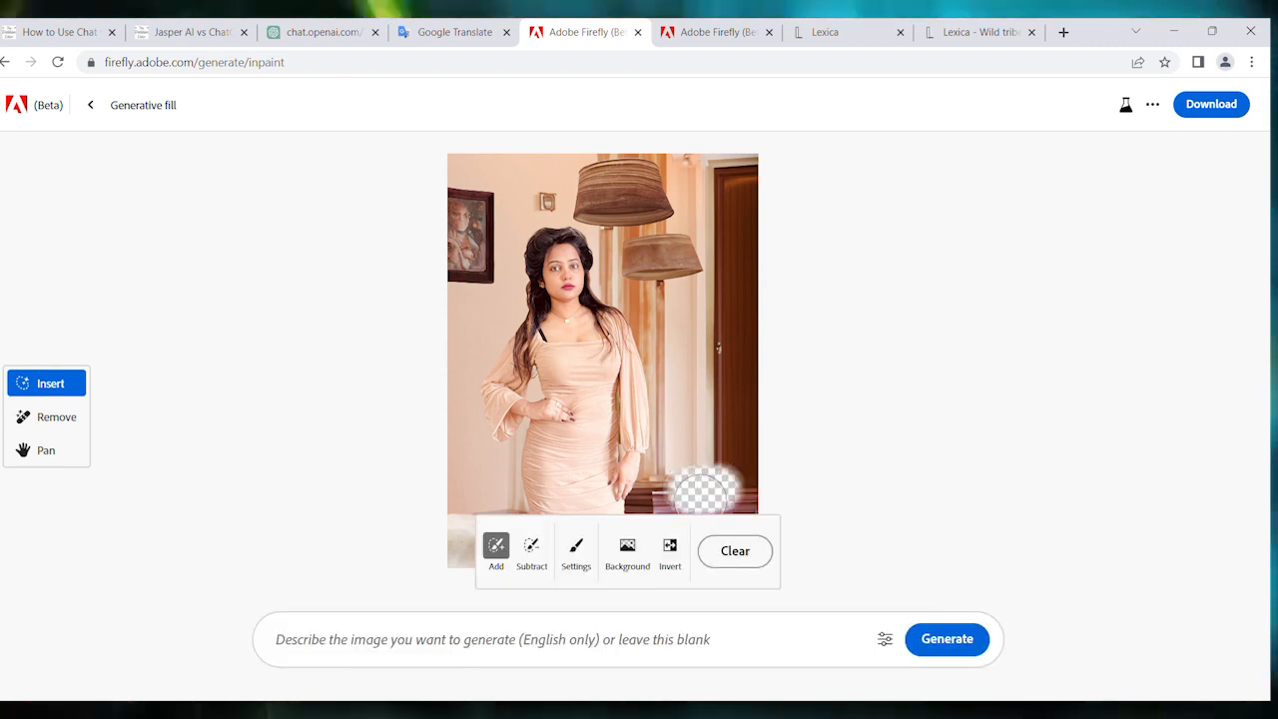
left_click(512, 631)
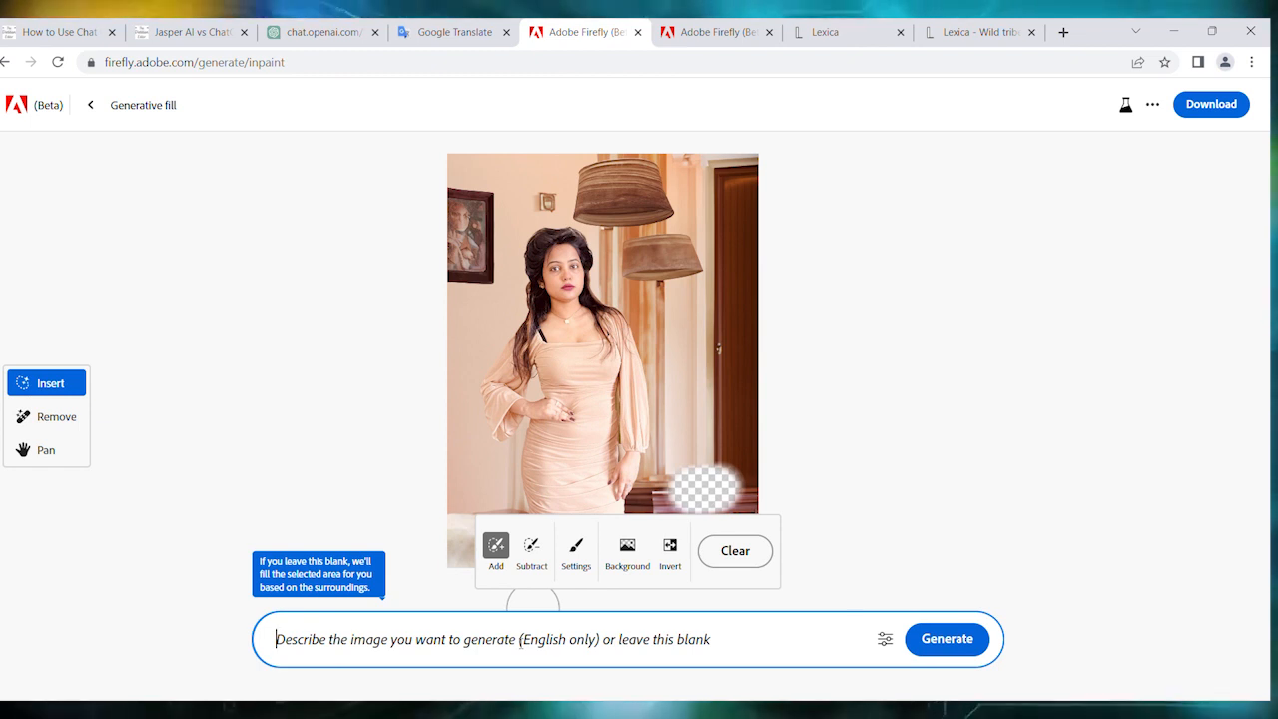
type("flower")
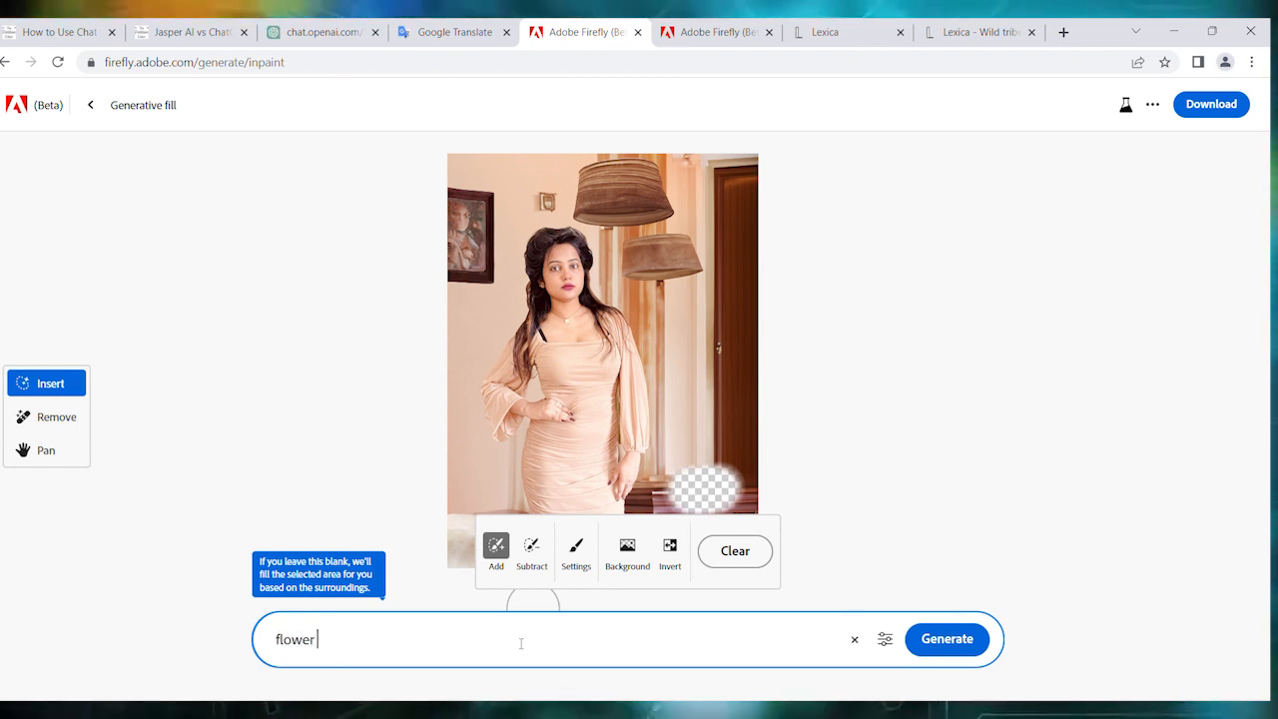
key("Return")
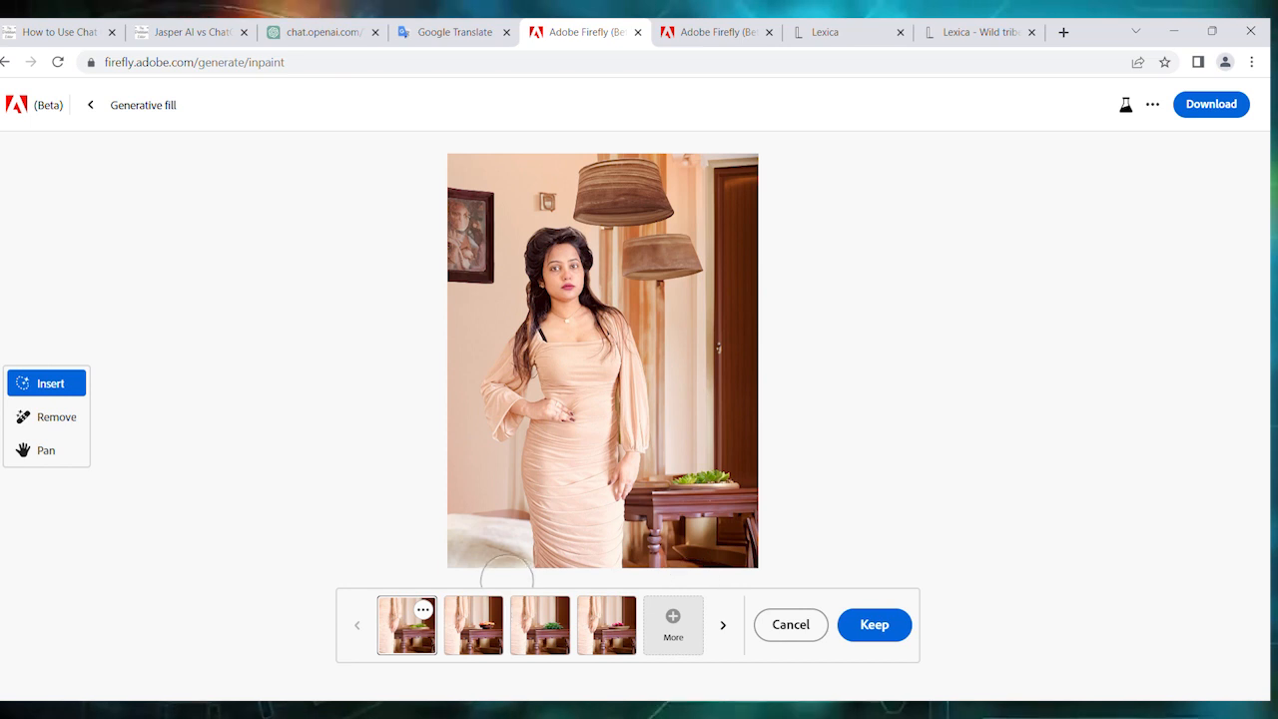
- Preview the second, third and fourth flower pot variations and discard the generated results
left_click(504, 625)
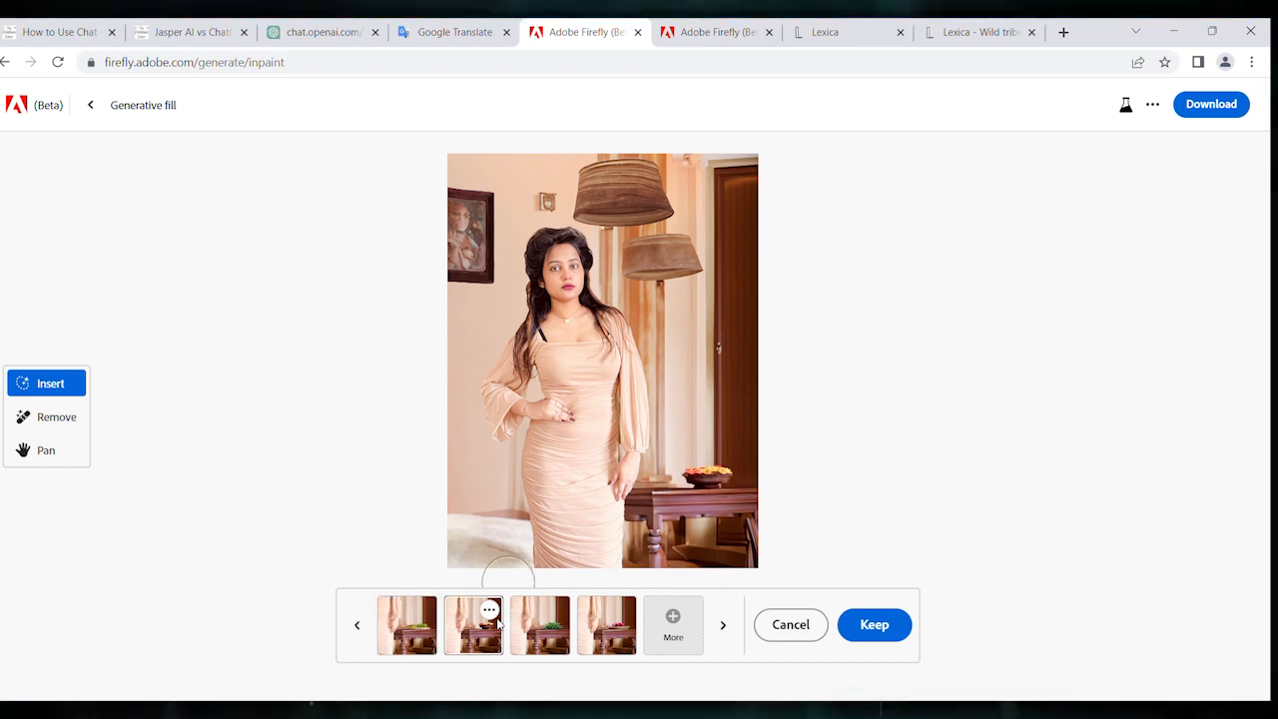
left_click(537, 635)
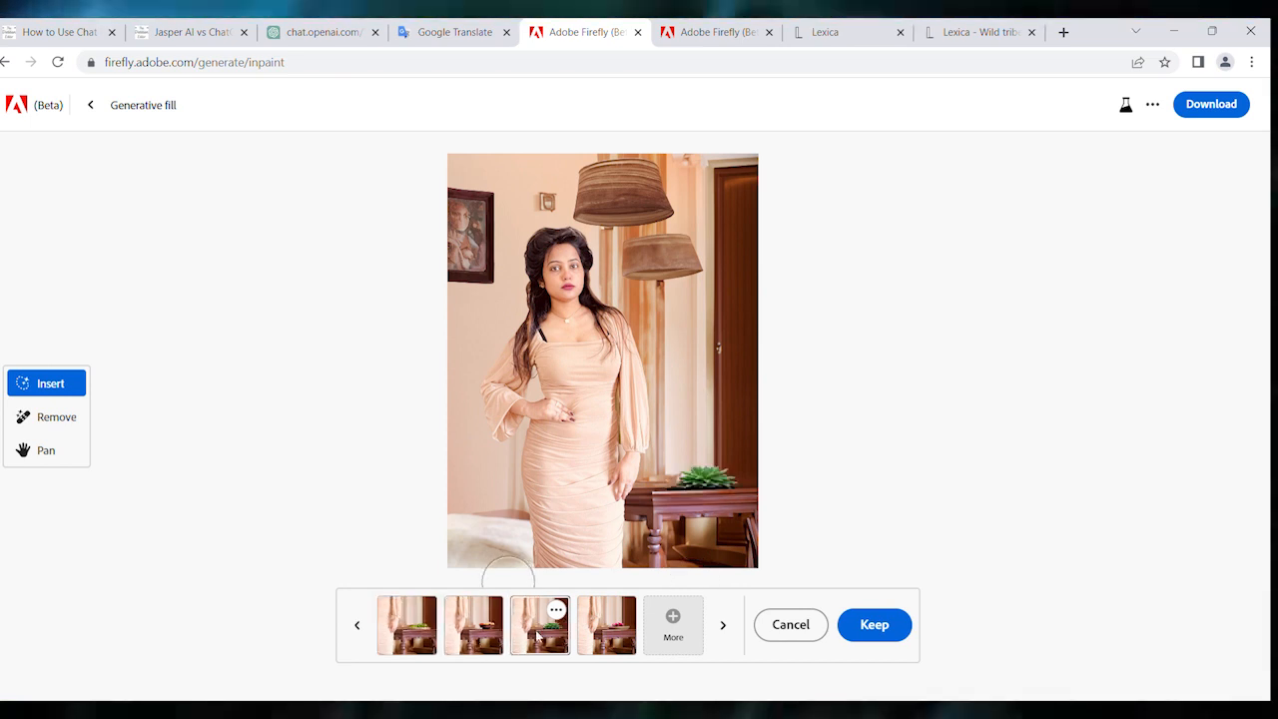
left_click(597, 627)
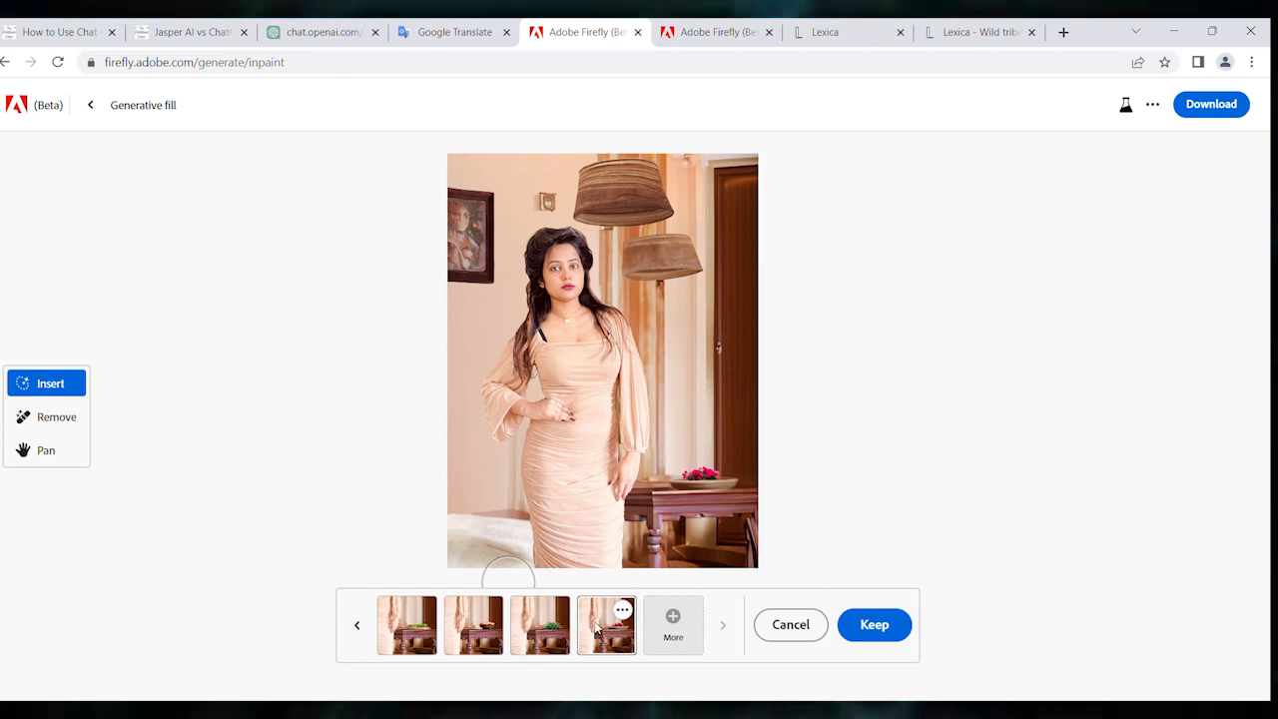
left_click(806, 624)
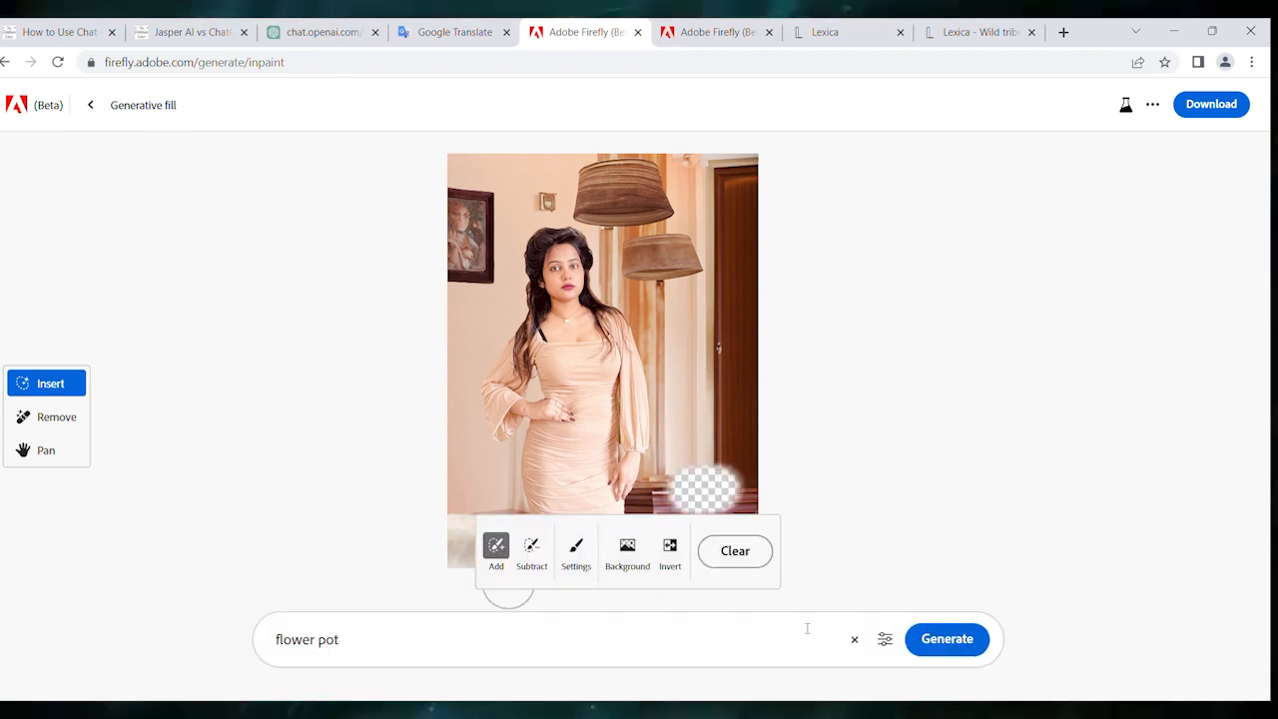
- Change the prompt to "big flower pot" and generate the fill above the table again
left_click(283, 645)
type("b")
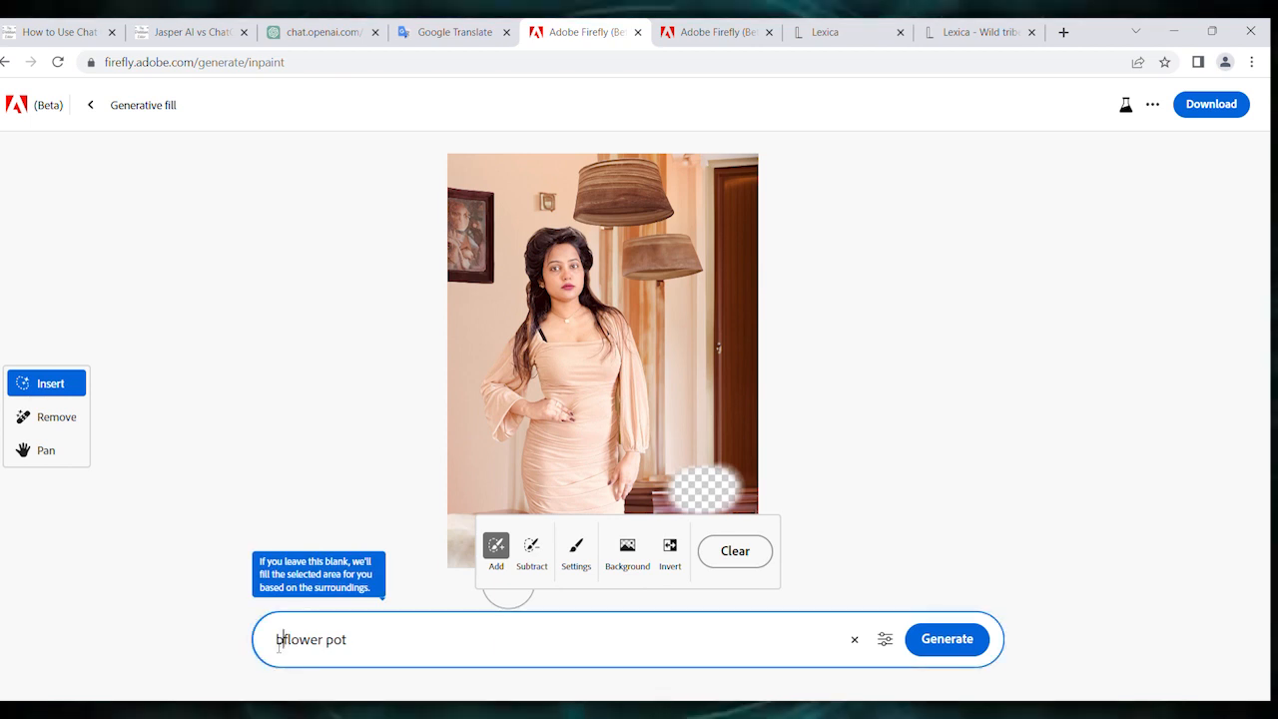
type("ig")
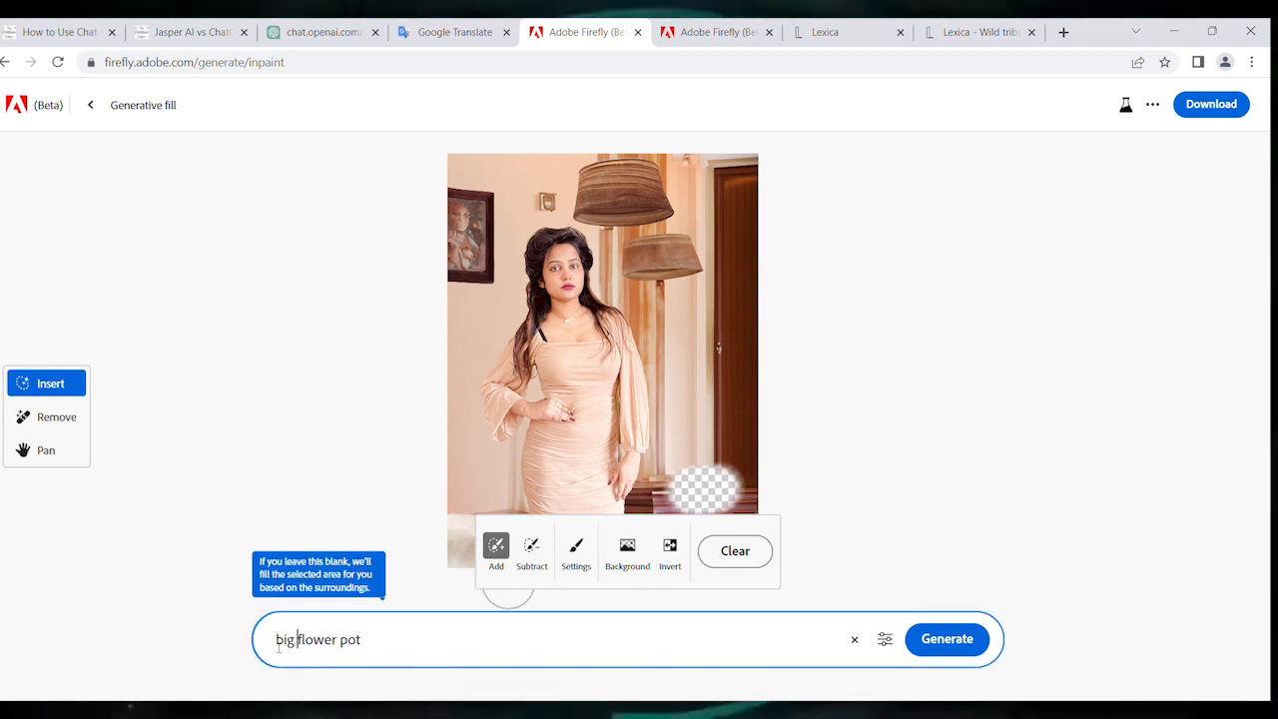
left_click(954, 644)
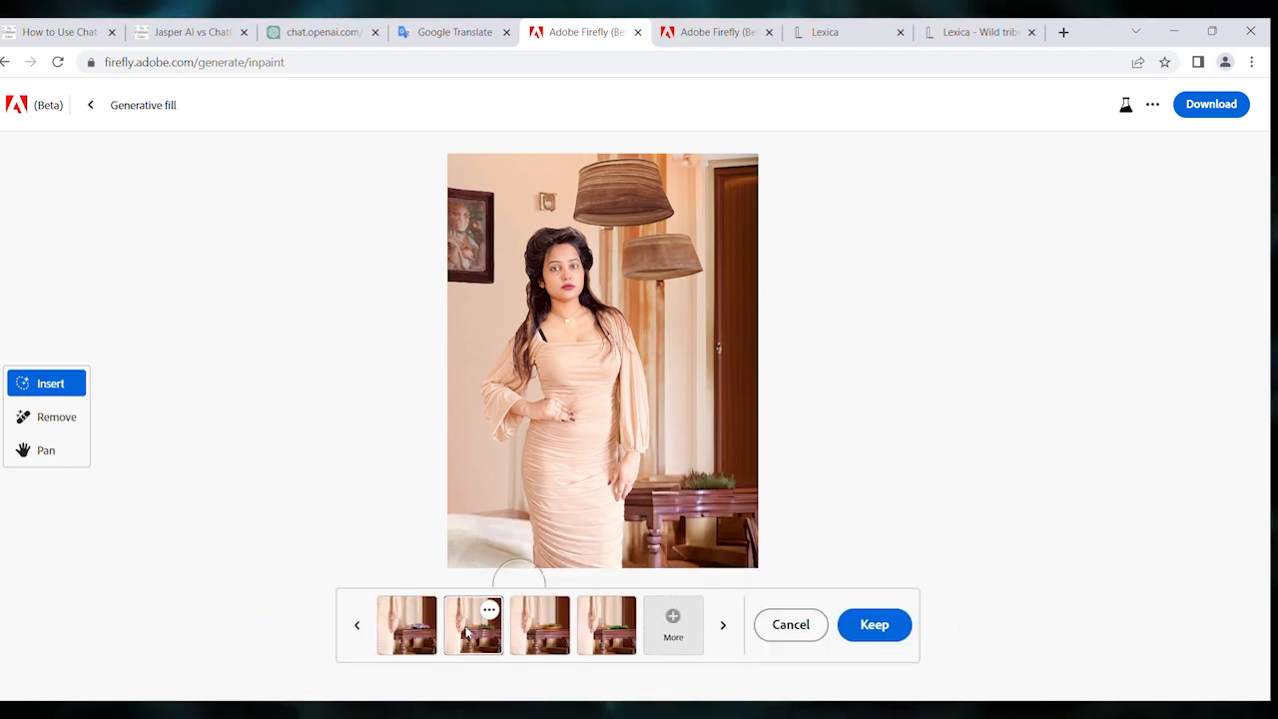
- Compare the big flower pot variations and keep the first one, with the purple flowers
left_click(537, 623)
left_click(594, 625)
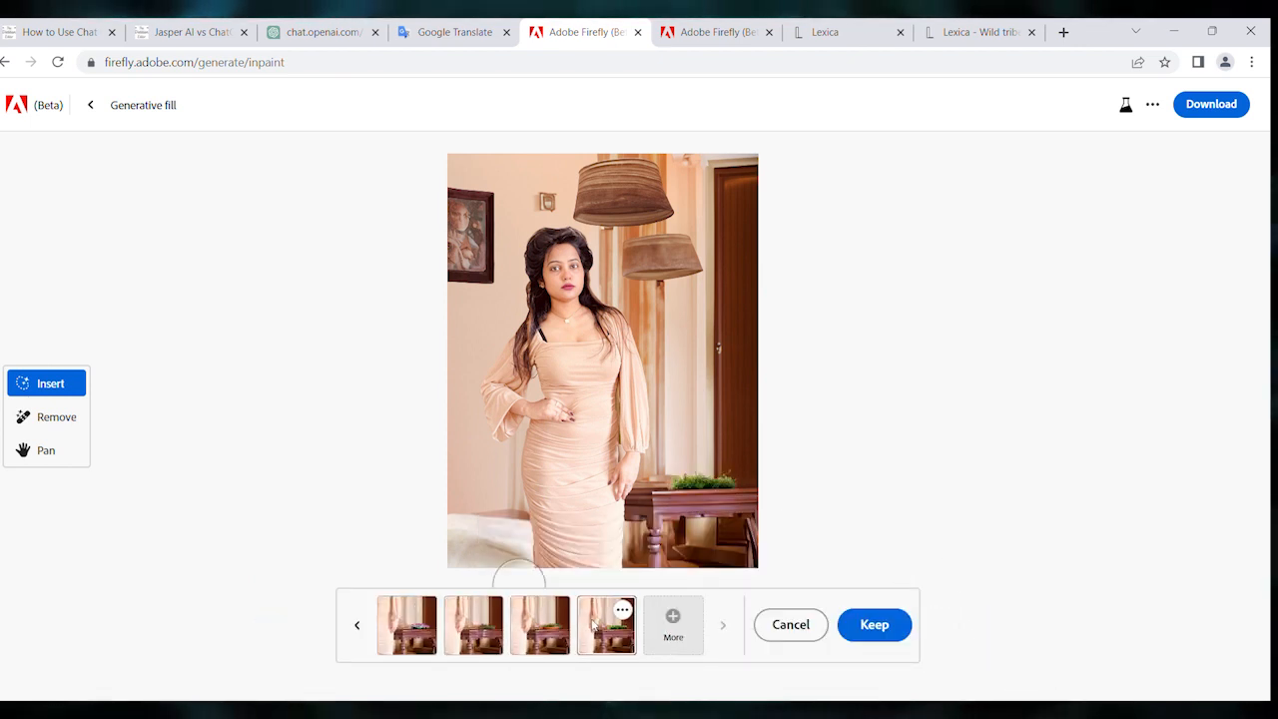
left_click(431, 624)
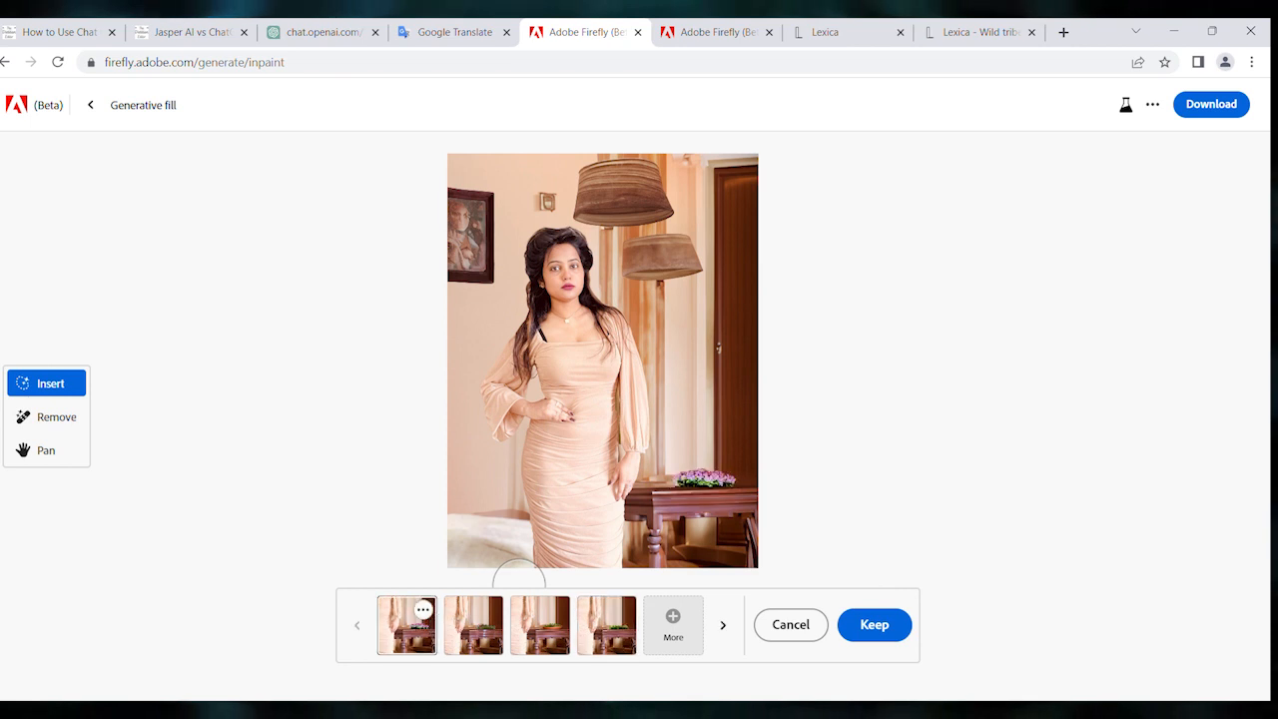
left_click(875, 625)
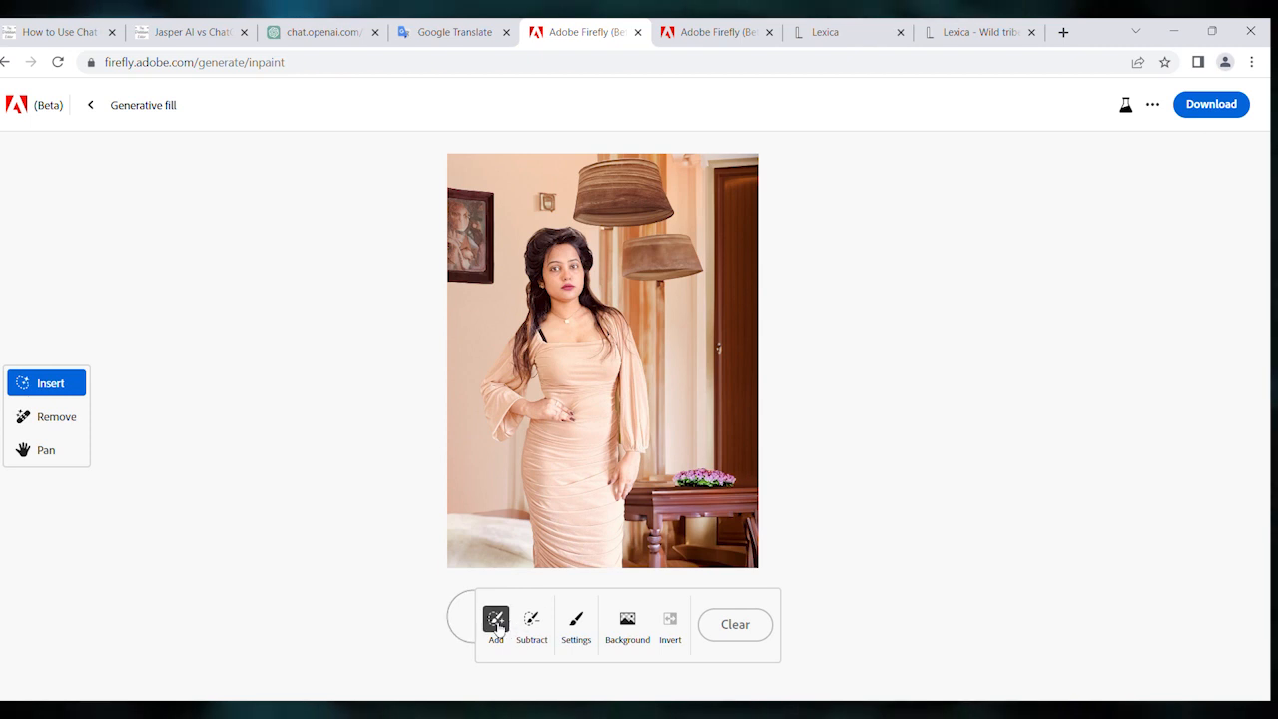
- Brush out test spots on the upper wall and the door, and restore them with the Subtract brush
mouse_move(528, 176)
left_mouse_down()
mouse_move(567, 213)
mouse_move(591, 252)
mouse_move(606, 242)
mouse_move(573, 262)
mouse_move(597, 198)
mouse_move(545, 219)
mouse_move(565, 173)
mouse_move(516, 166)
mouse_move(529, 206)
left_mouse_up()
left_click(532, 548)
left_click(498, 548)
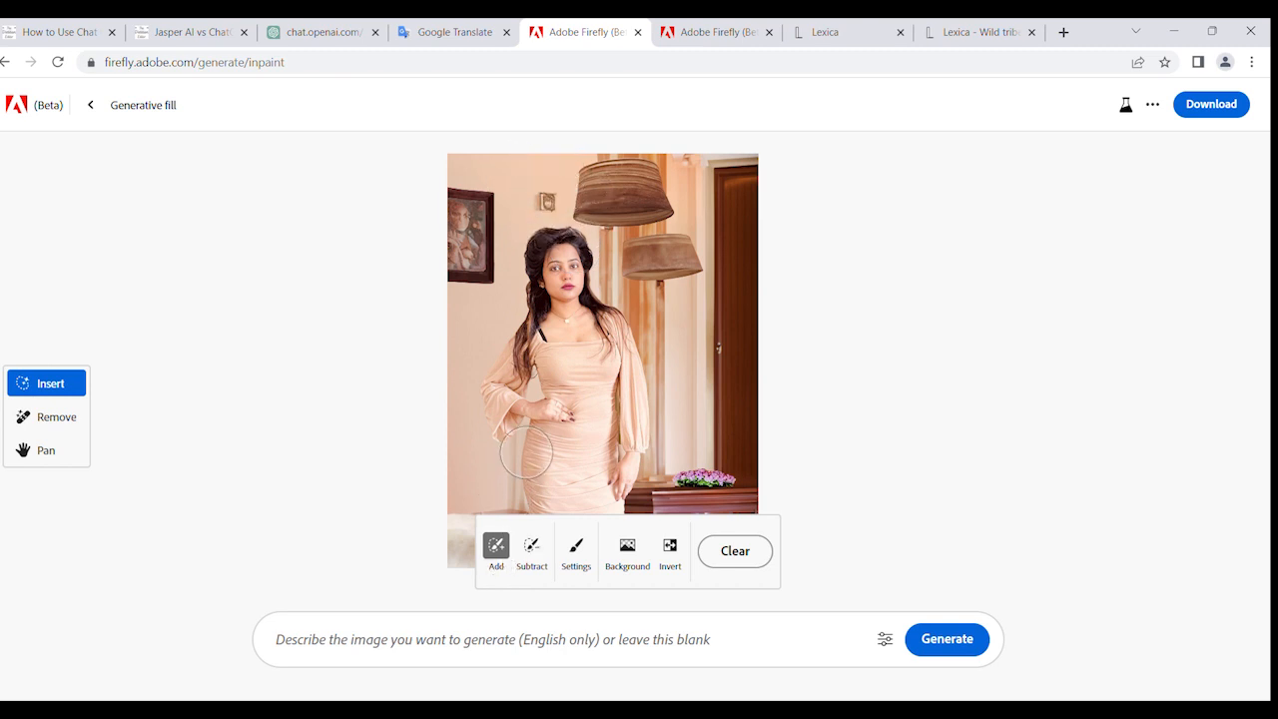
left_click_drag(728, 353, 721, 389)
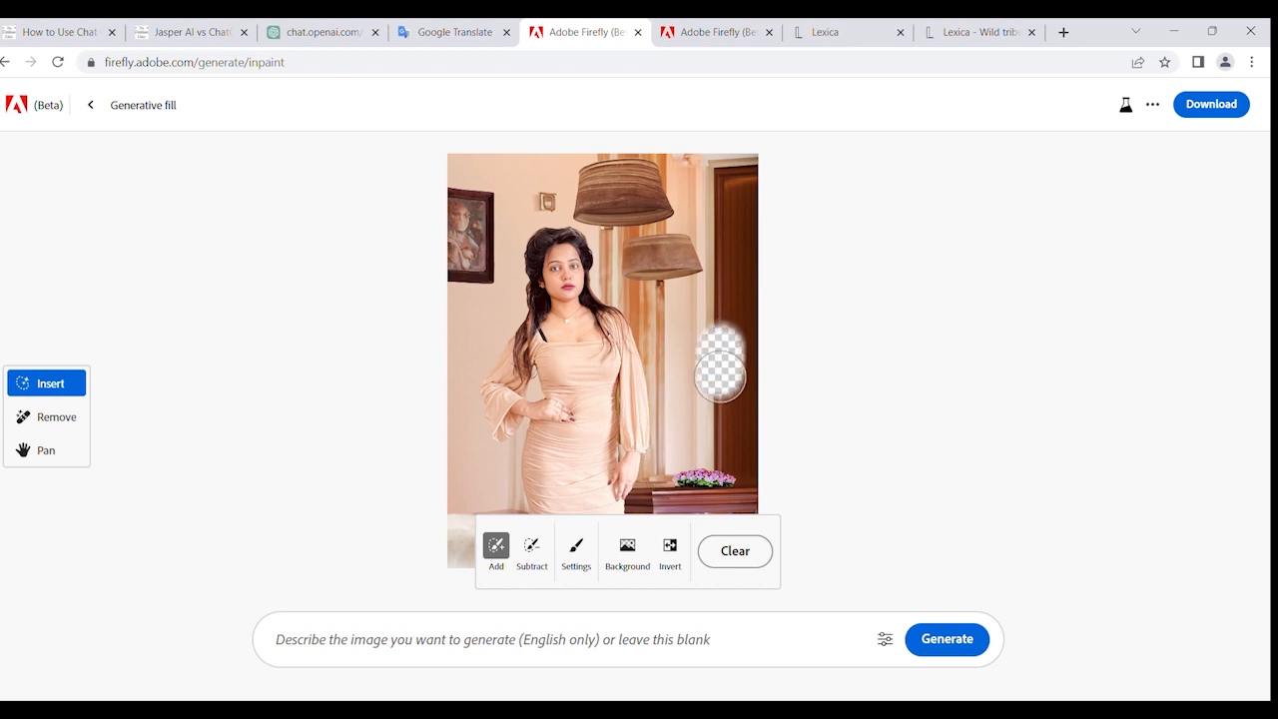
left_click(540, 557)
left_click_drag(735, 339, 722, 370)
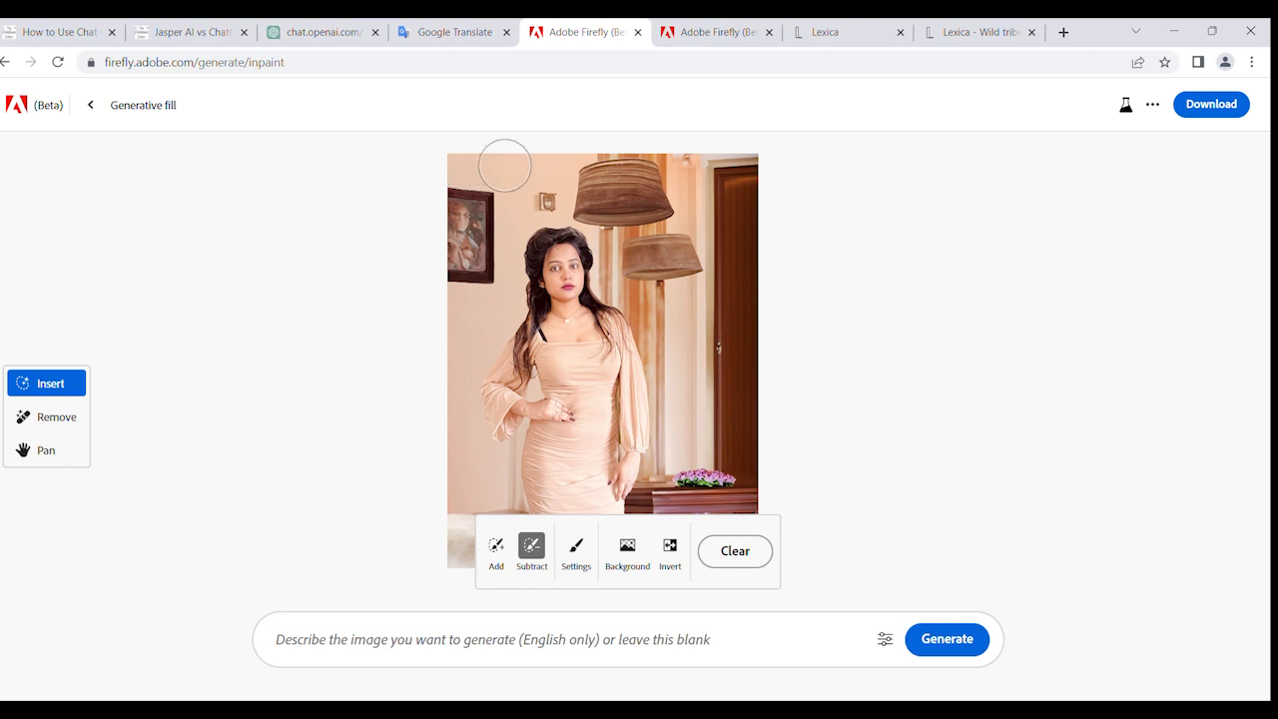
- Brush out a strip along the photo's upper edge beside the lampshade and generate a fill from the prompt "add lights on wall"
left_click(497, 545)
left_click_drag(454, 162, 578, 162)
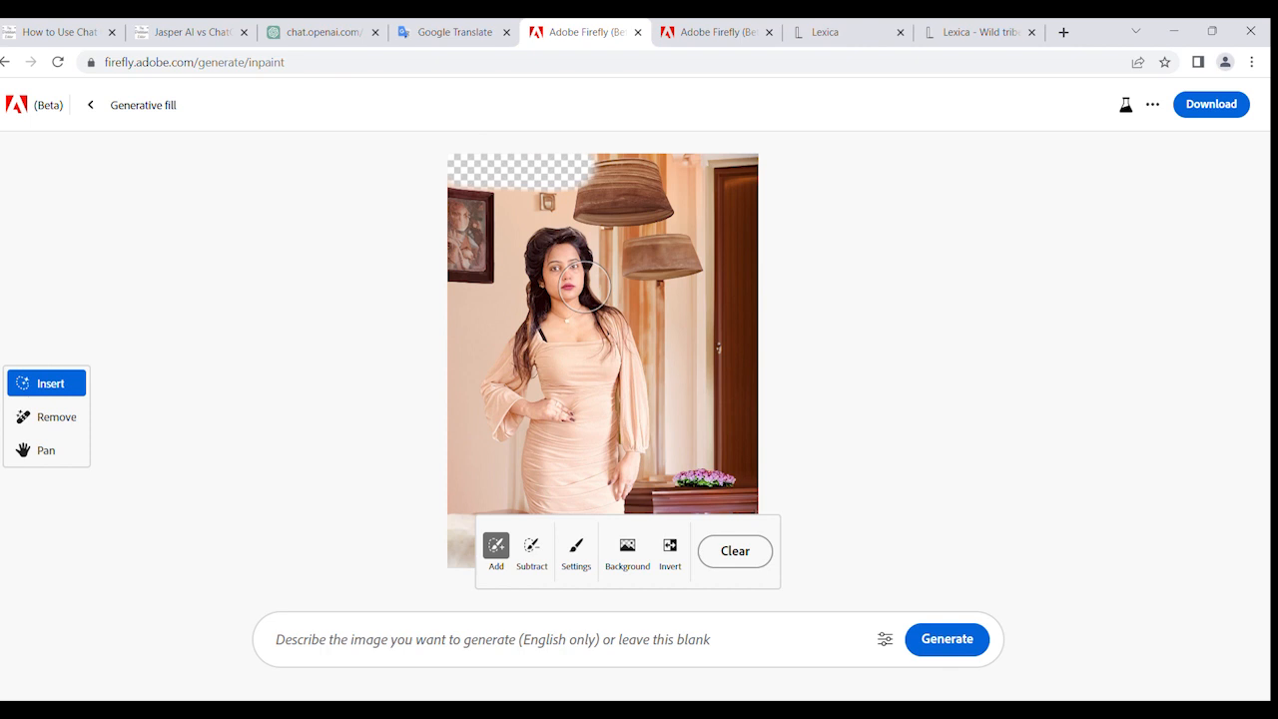
left_click(401, 633)
type("ad")
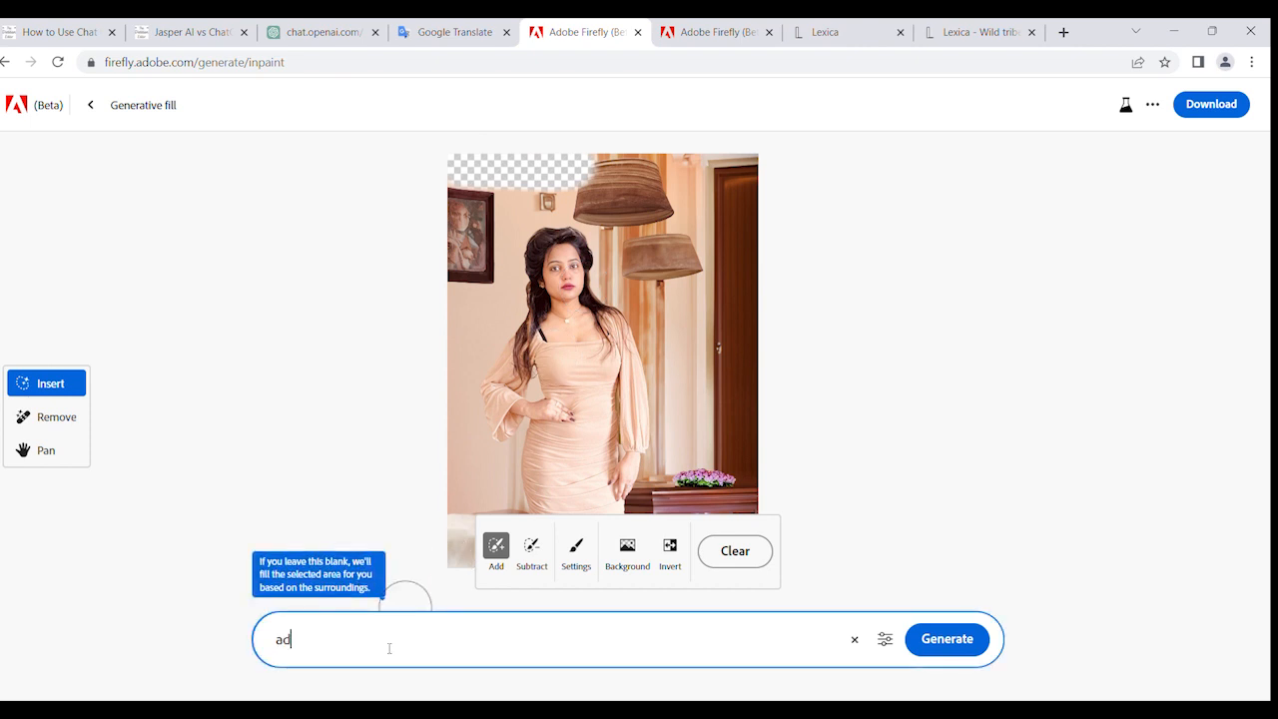
type("d ligh")
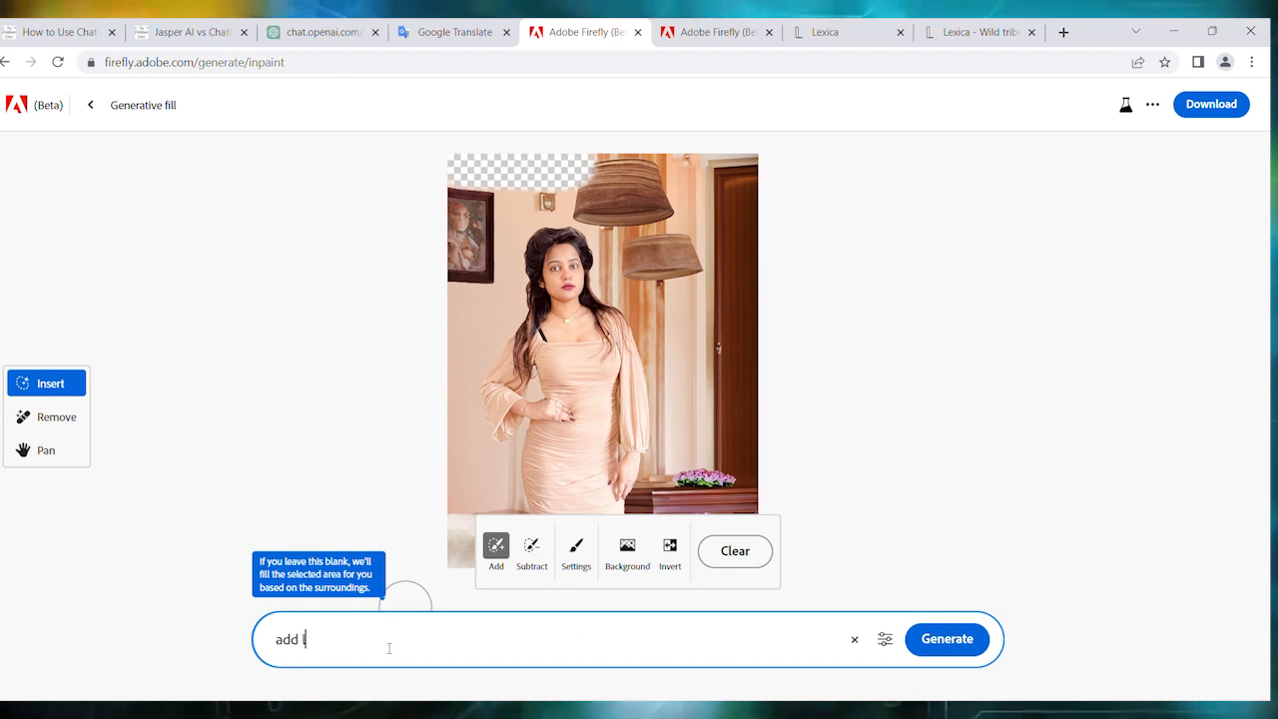
type("ts on ")
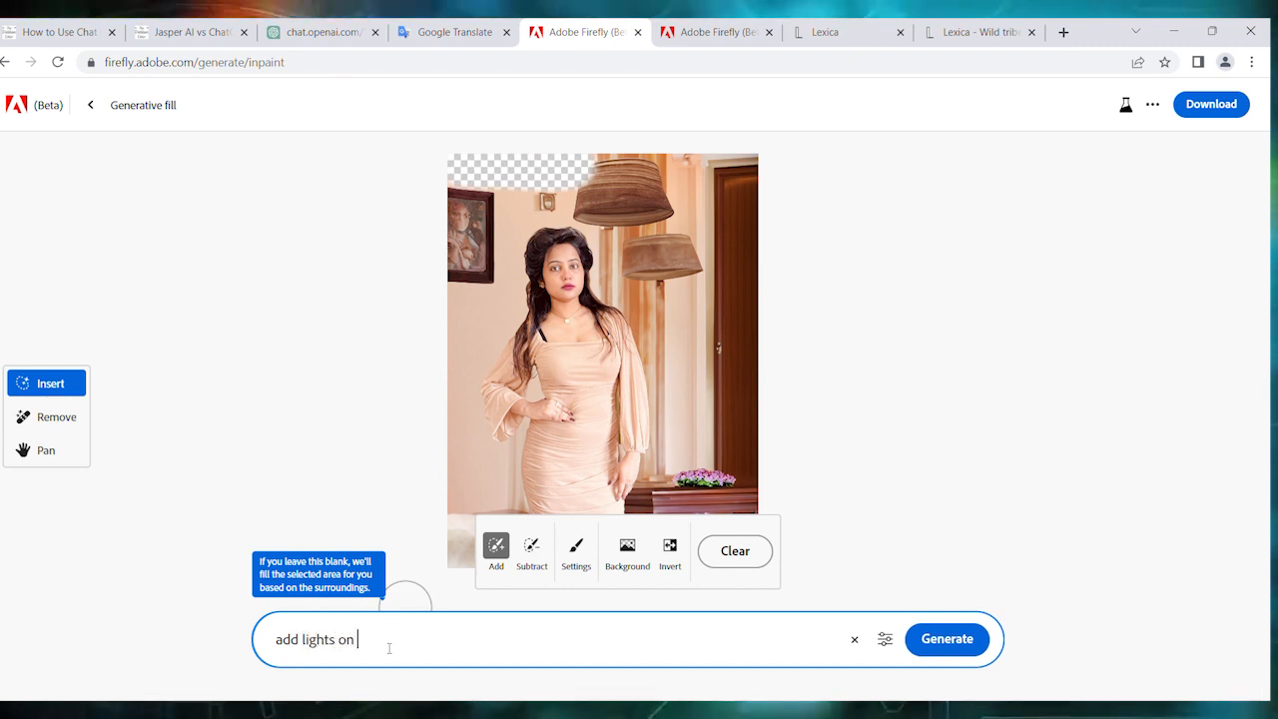
type("wall")
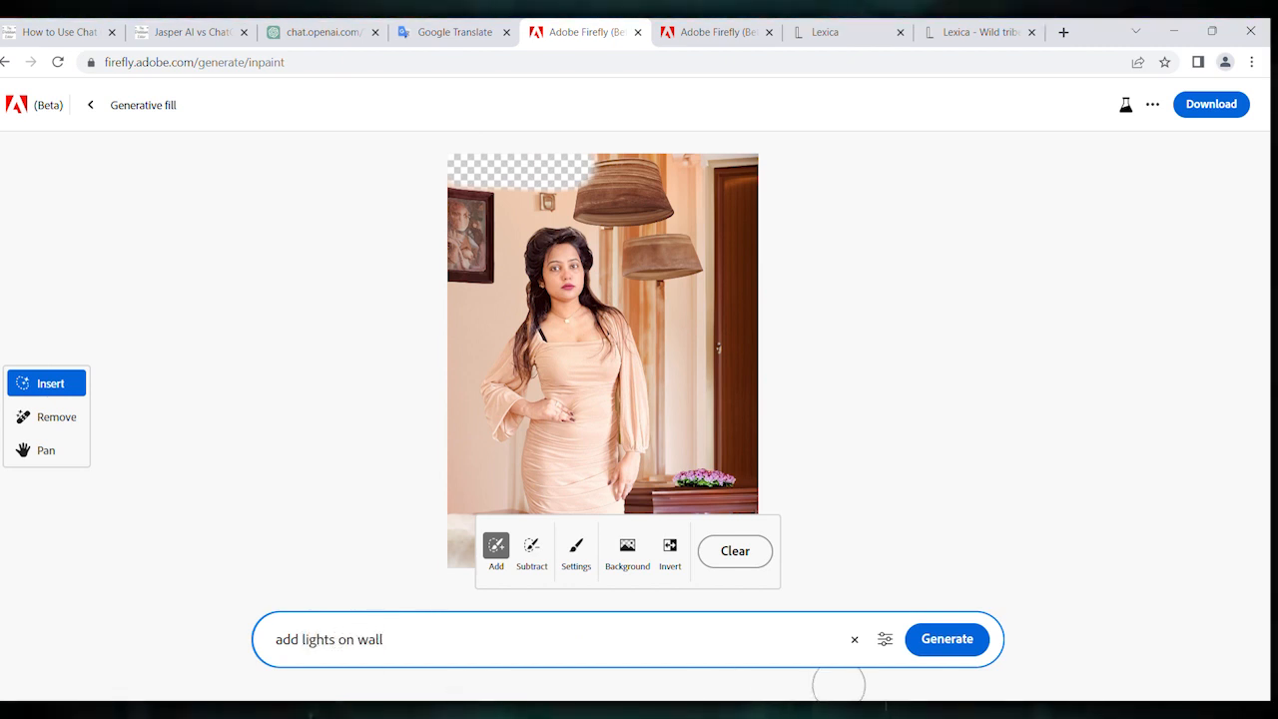
left_click(959, 640)
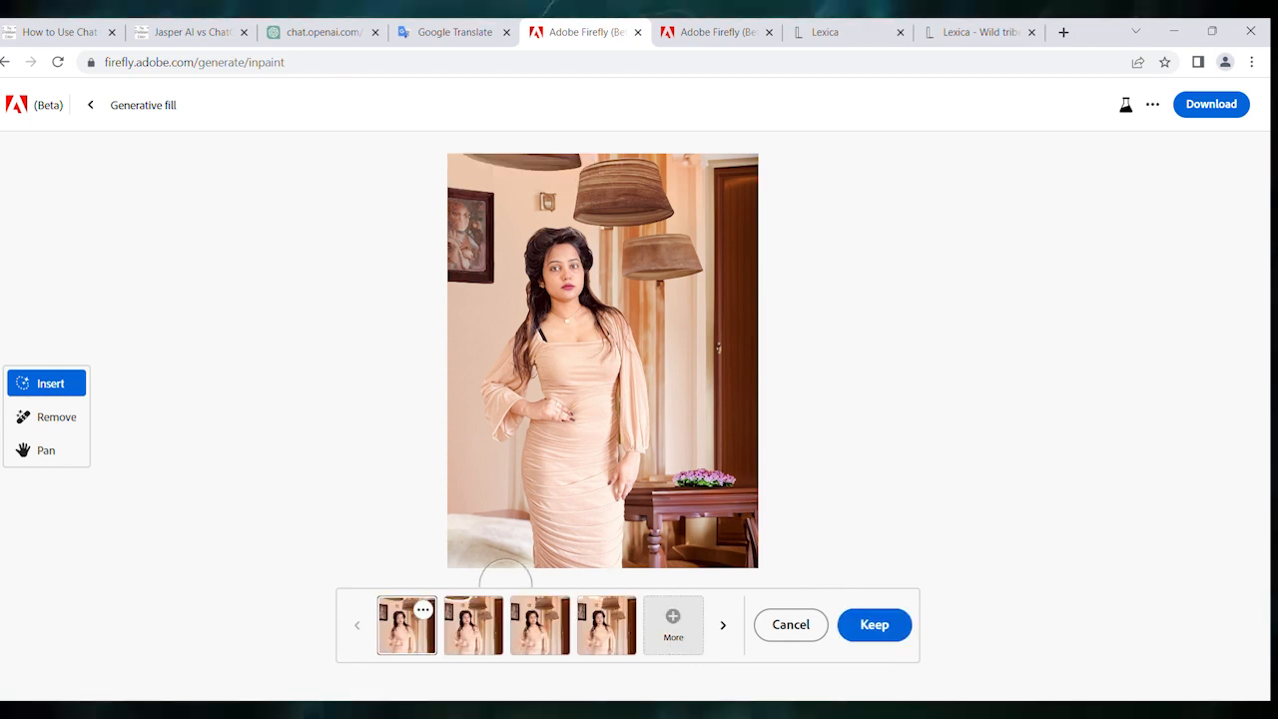
- Compare the wall light variations and keep the second one, with the glowing ceiling fixture
left_click(494, 621)
left_click(529, 627)
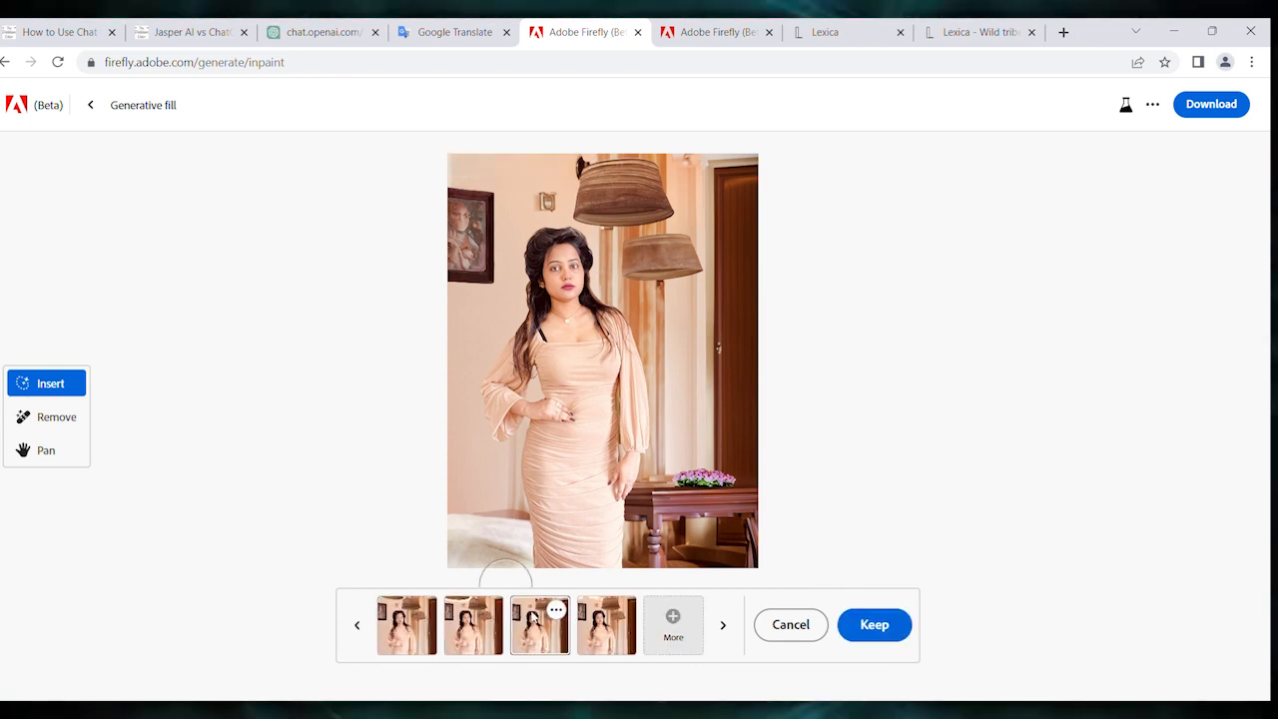
left_click(607, 621)
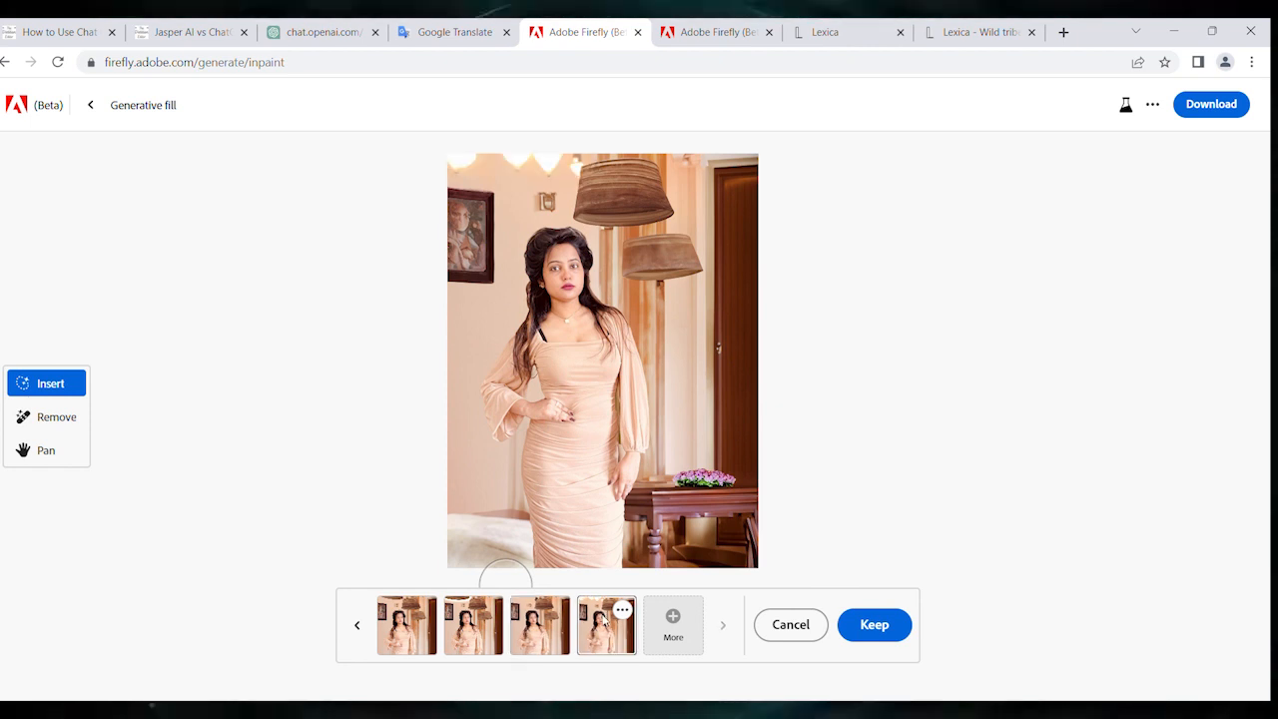
left_click(460, 649)
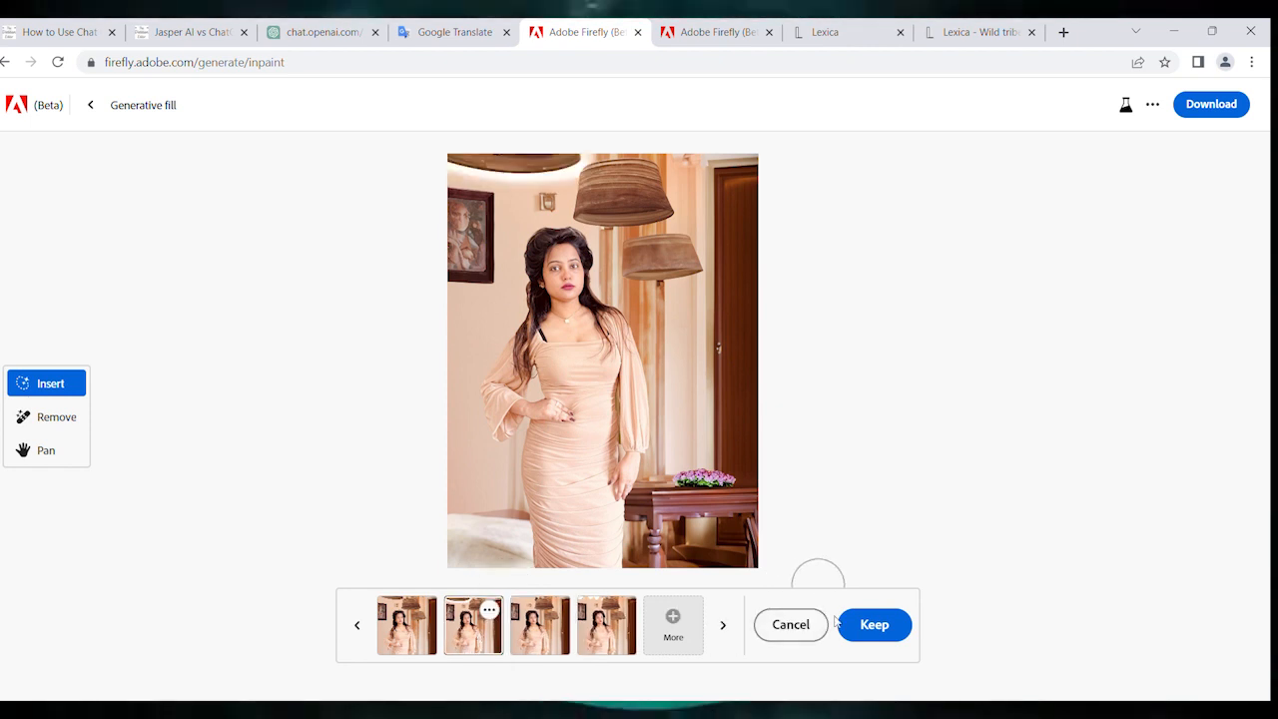
left_click(871, 625)
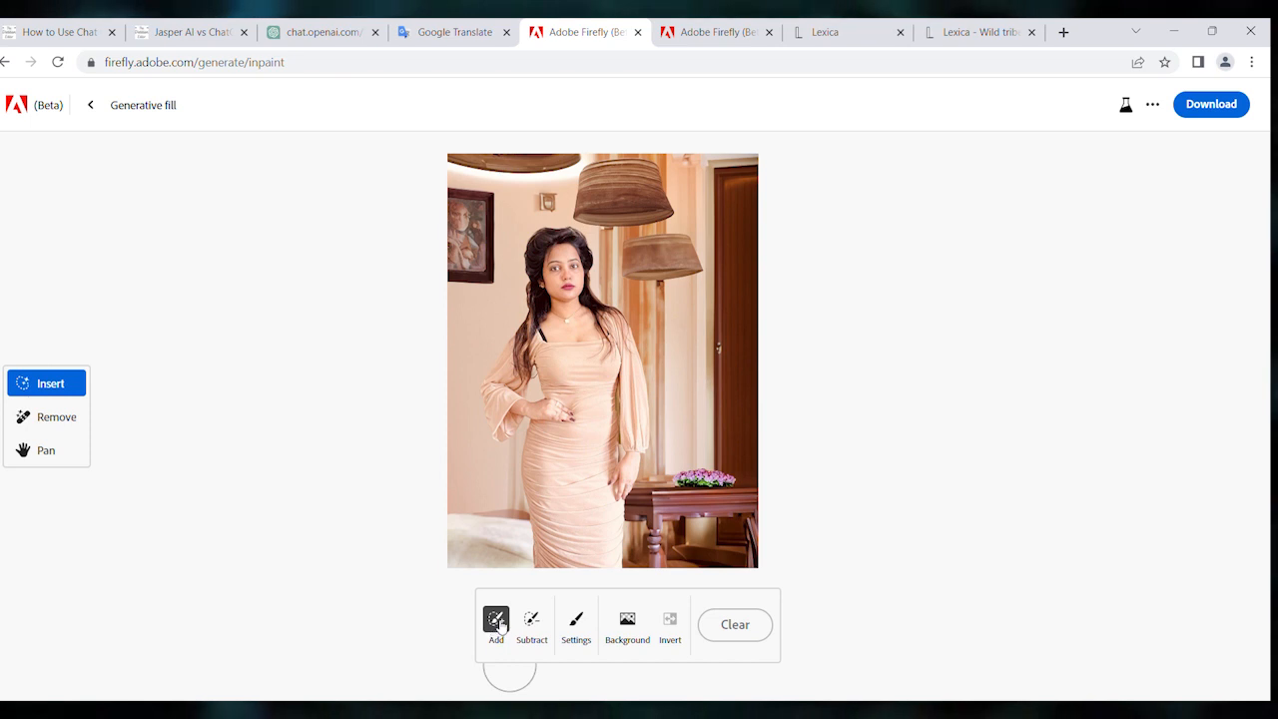
- Brush out the photo's lower-left corner beside the dress and generate a fill from the prompt "add royal table"
left_click_drag(463, 516, 486, 511)
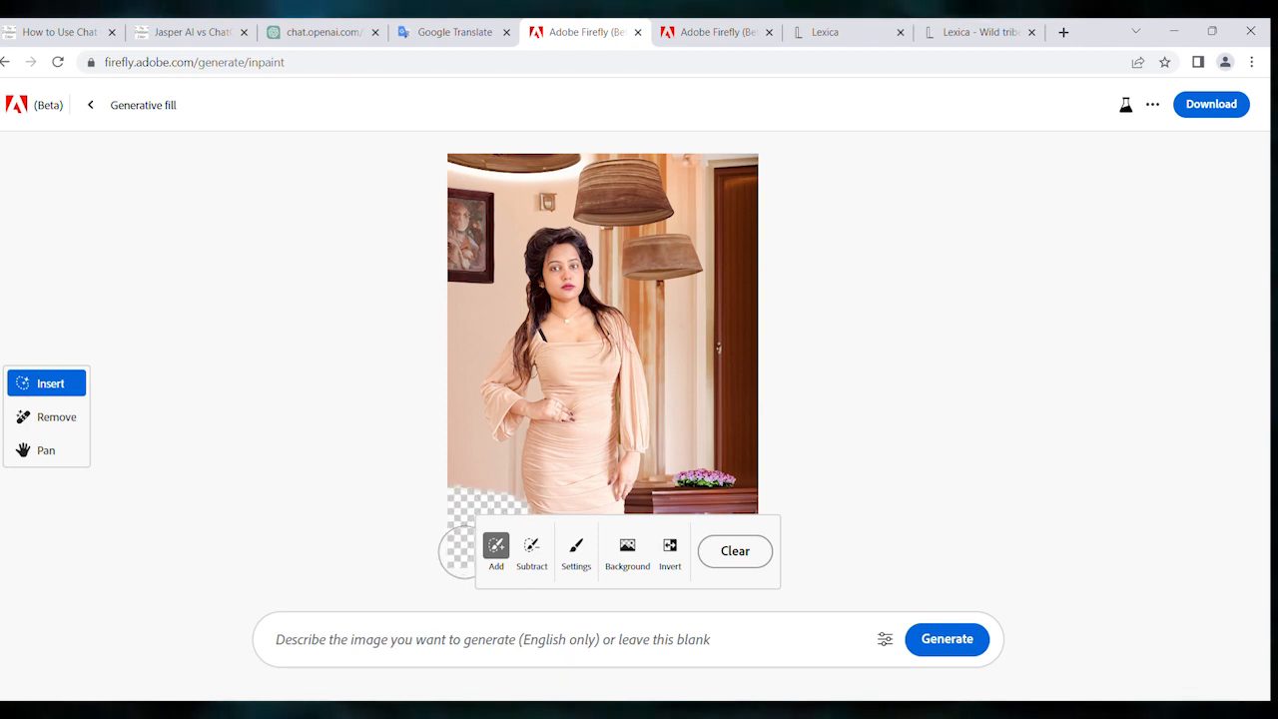
left_click(374, 649)
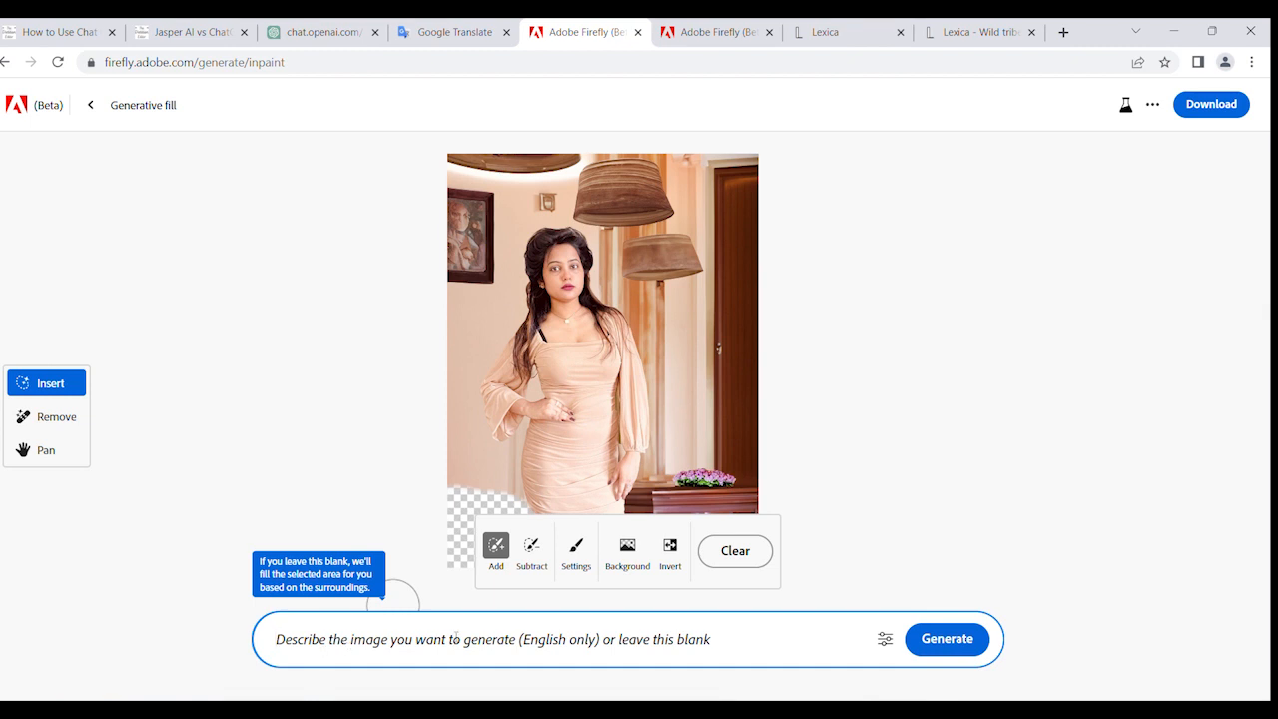
type("add royal table")
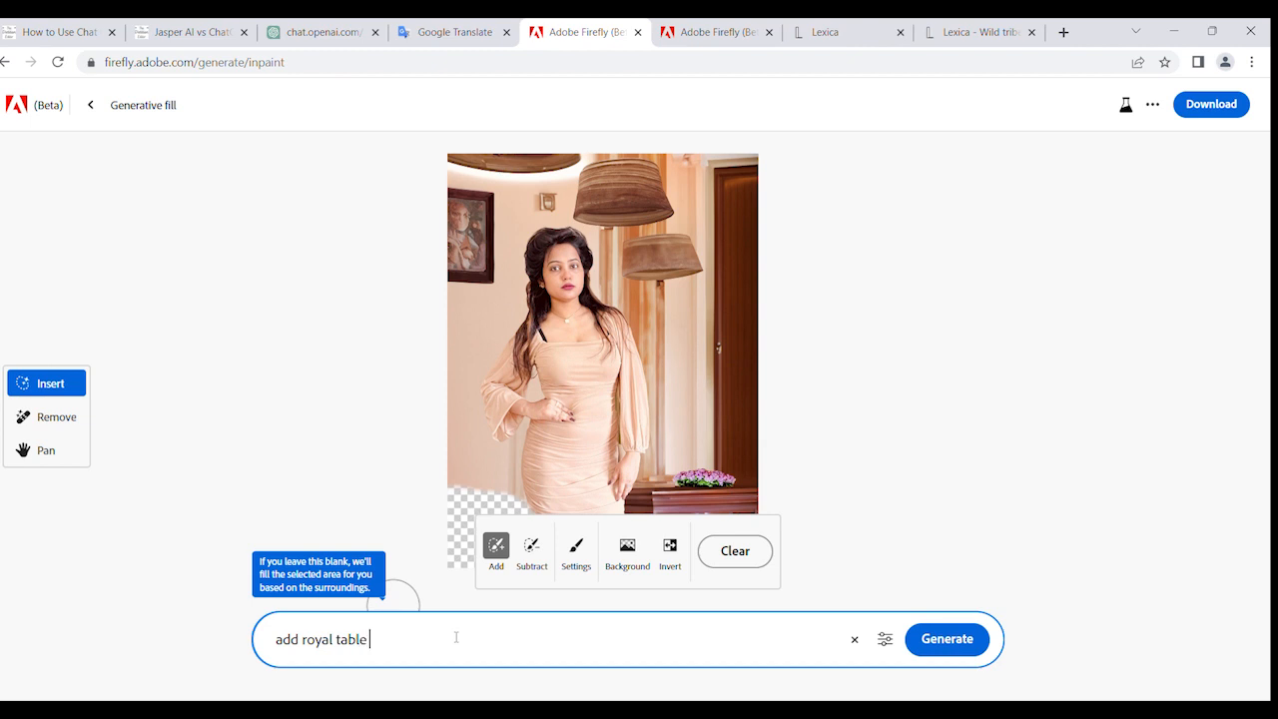
key("Return")
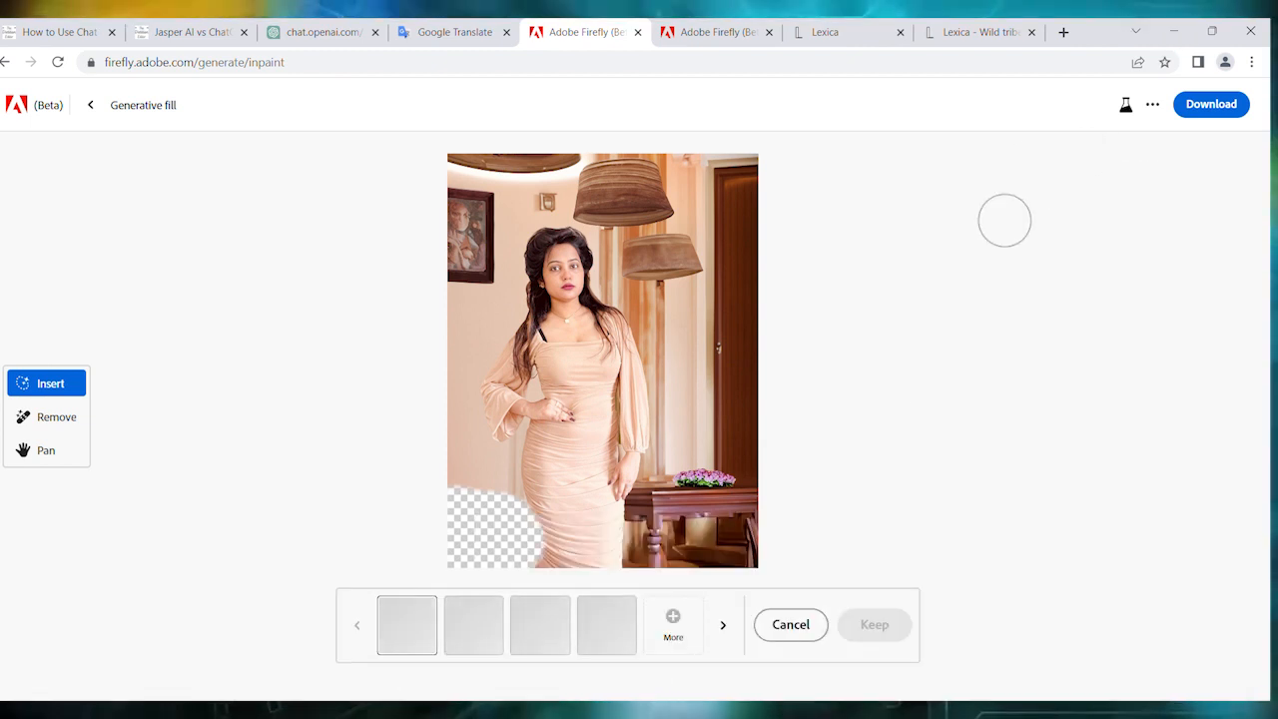
- Preview the second, third and fourth royal table variations and discard the generated results
left_click(474, 625)
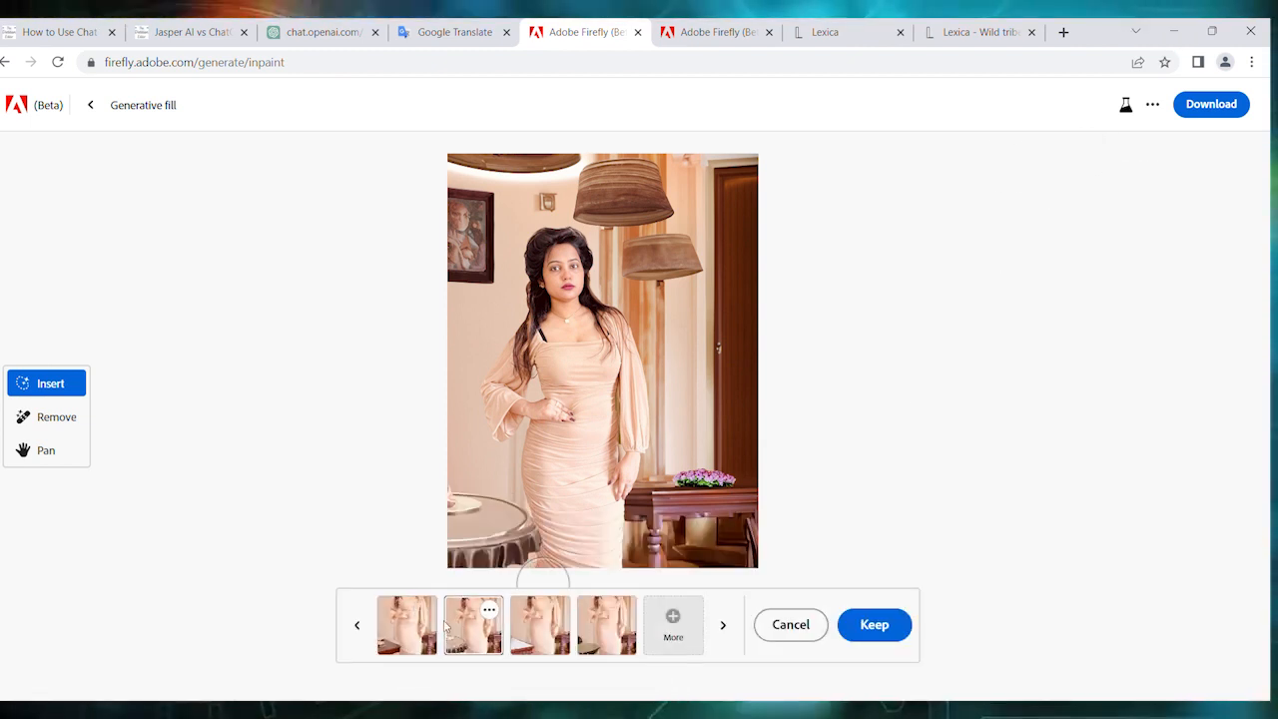
left_click(532, 627)
left_click(592, 629)
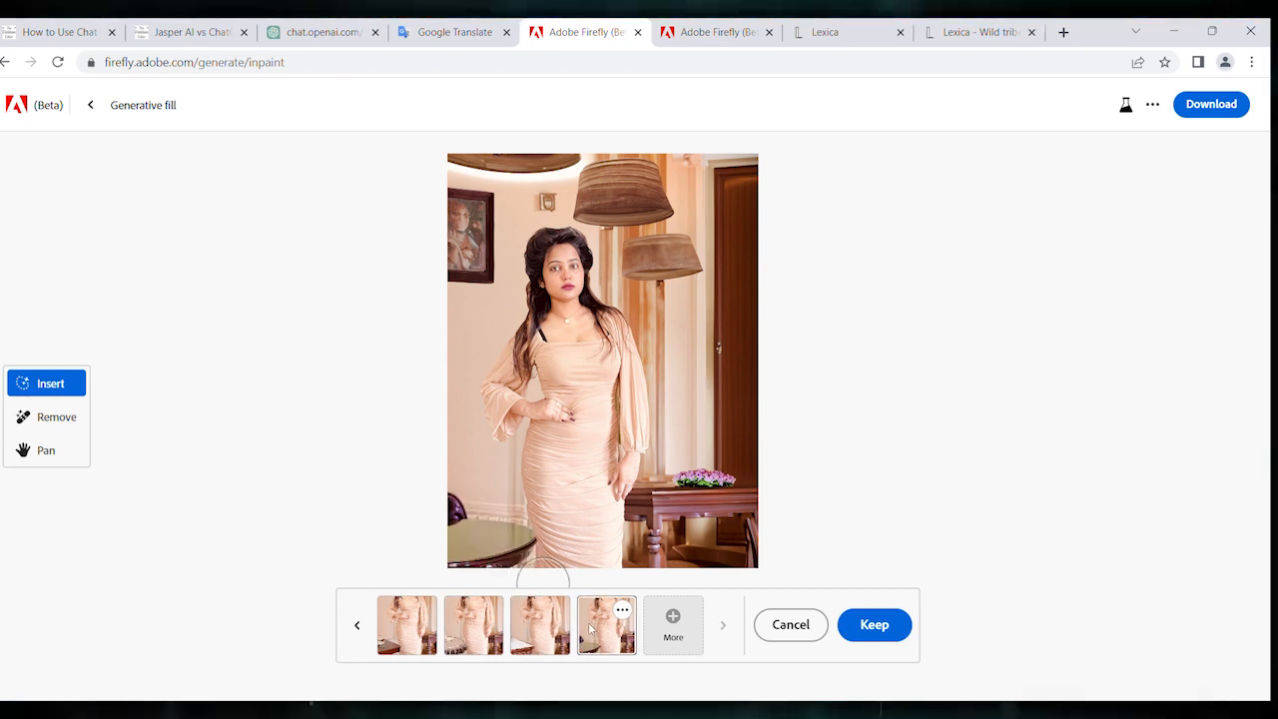
left_click(778, 624)
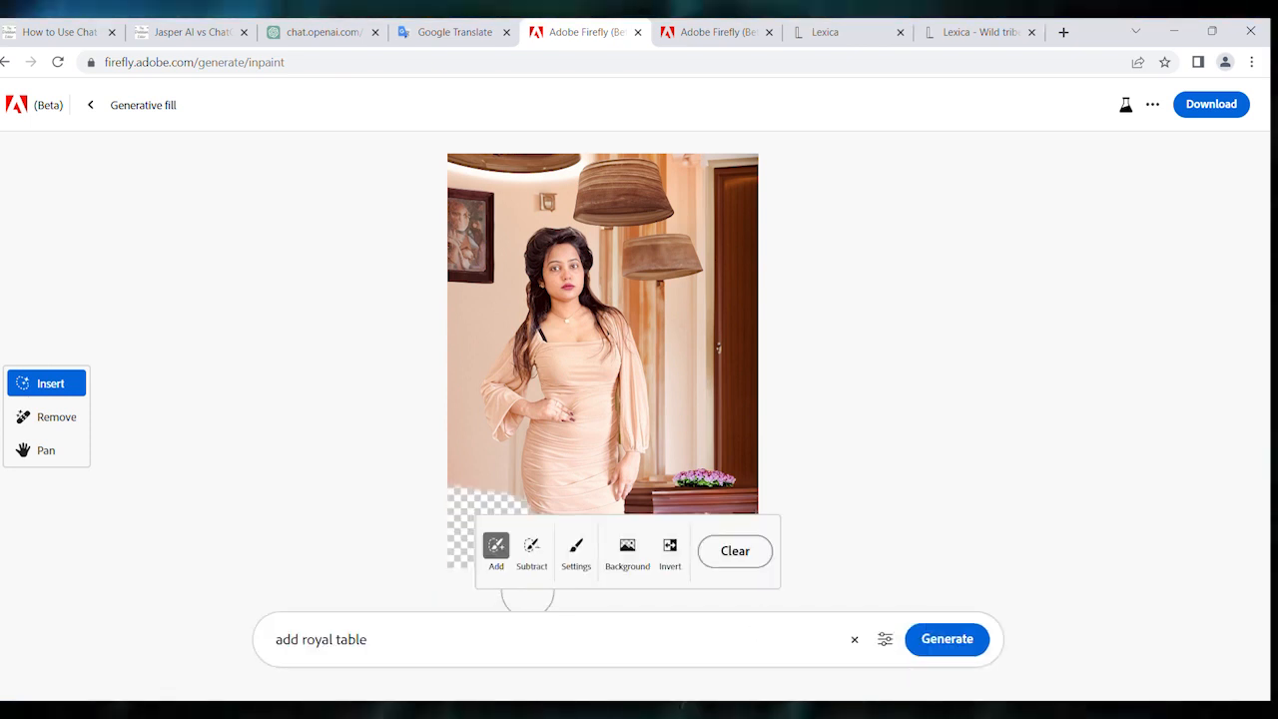
- Change the prompt to "add flower pot" and generate the fill in the lower-left corner again
triple_click(381, 643)
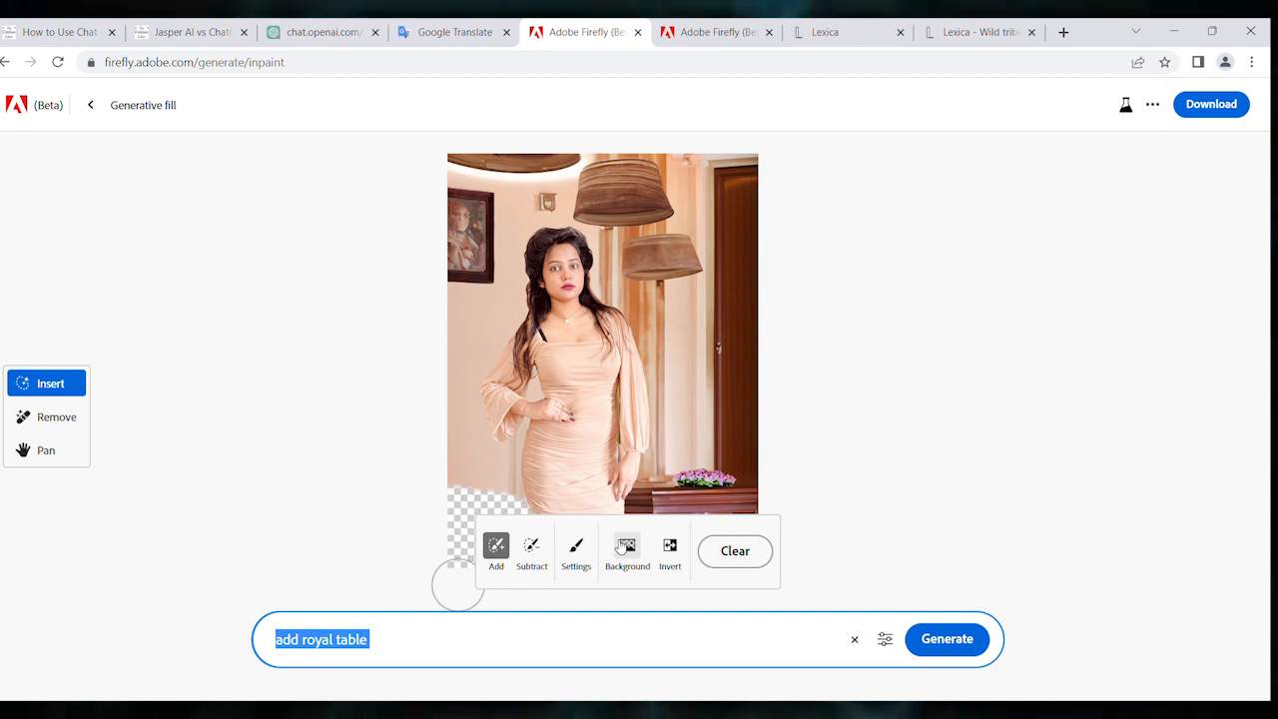
type("add ")
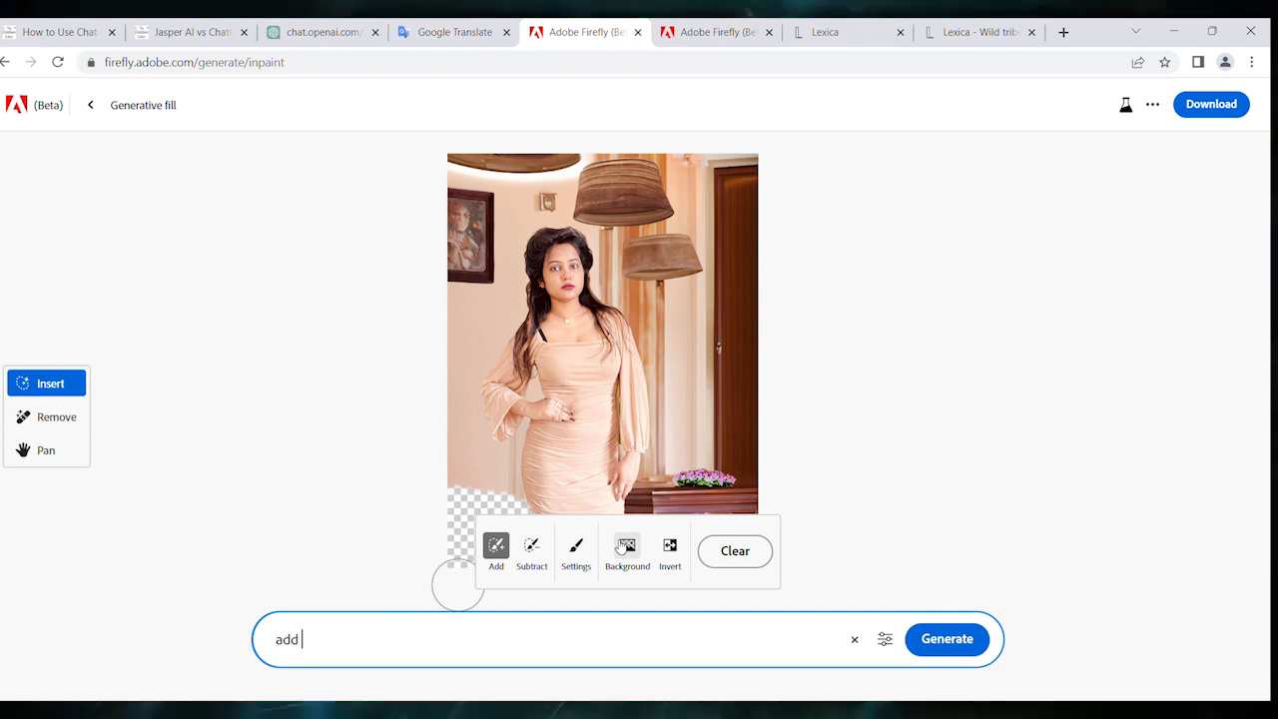
type("flo")
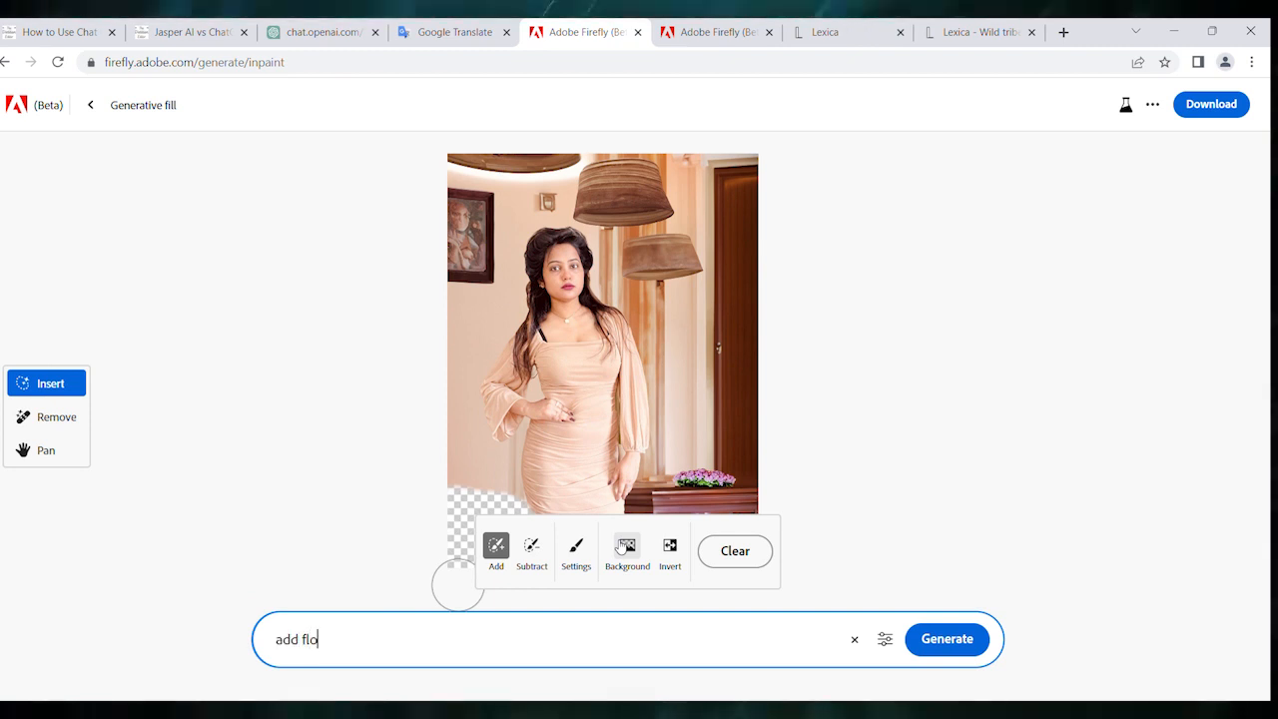
type("wer po")
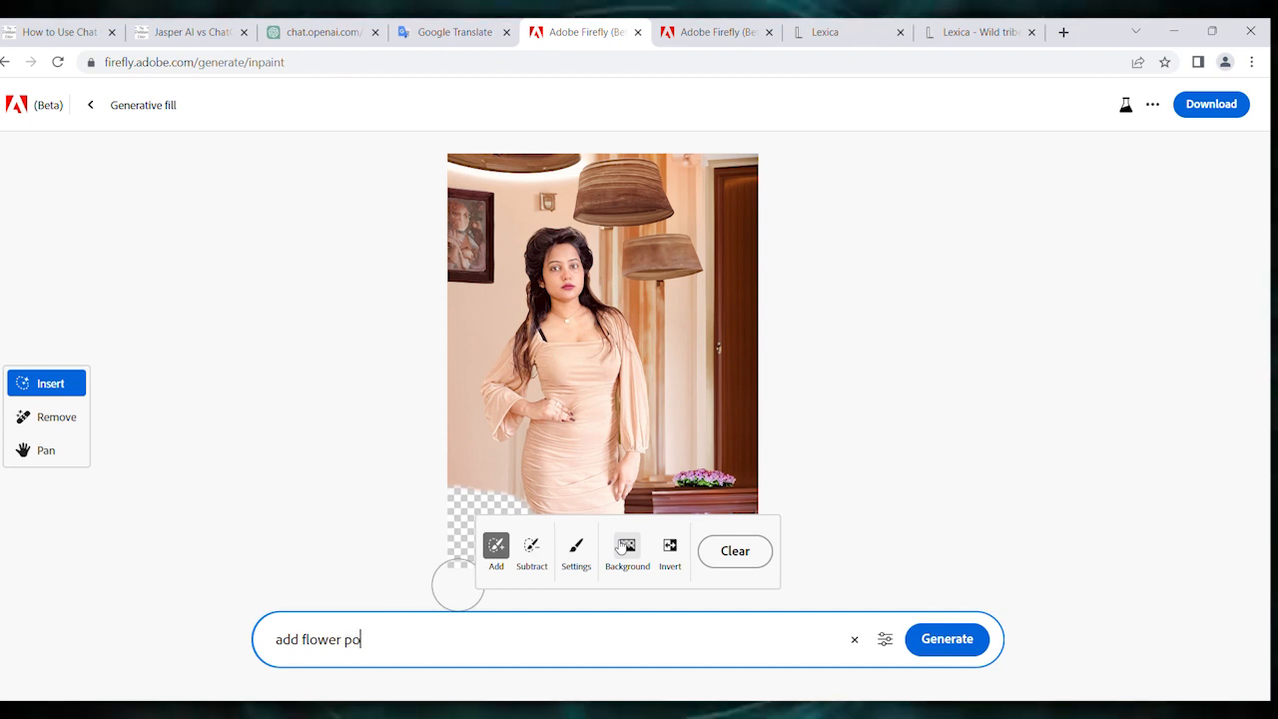
type("t")
left_click(952, 644)
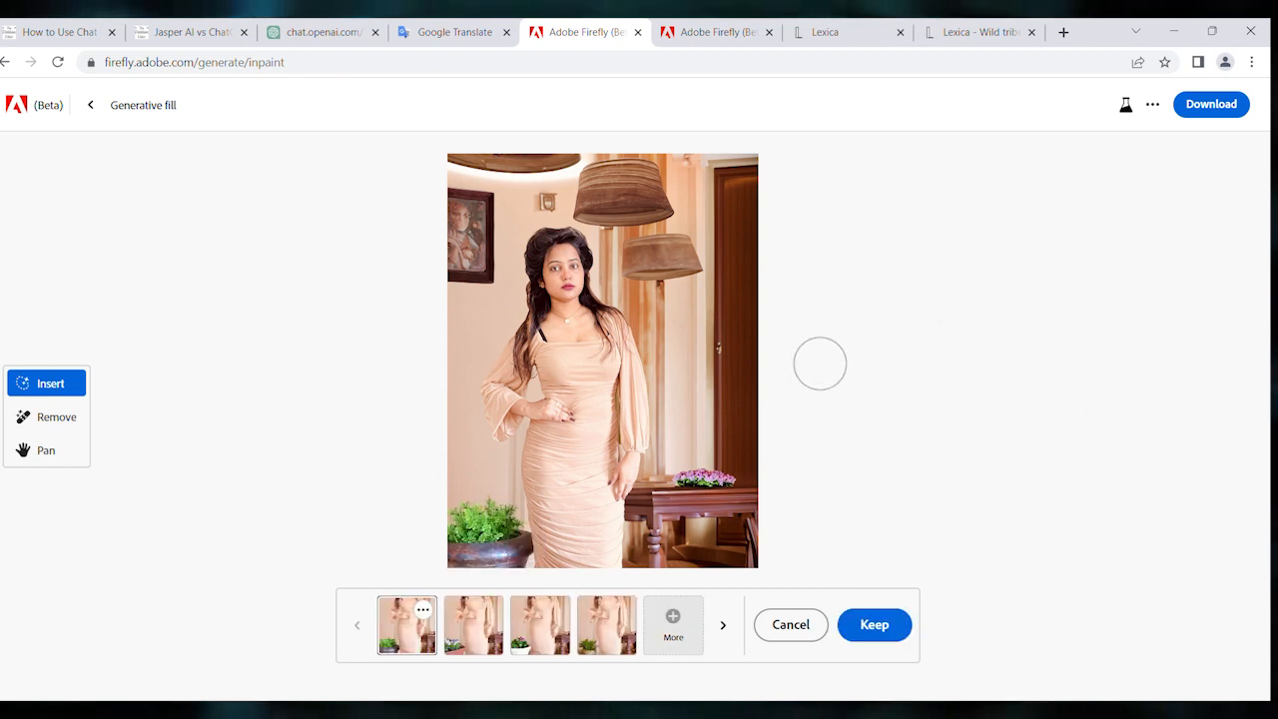
- Compare the corner flower pot variations and keep the fourth one, with the green plant in a white pot
left_click(492, 639)
left_click(544, 637)
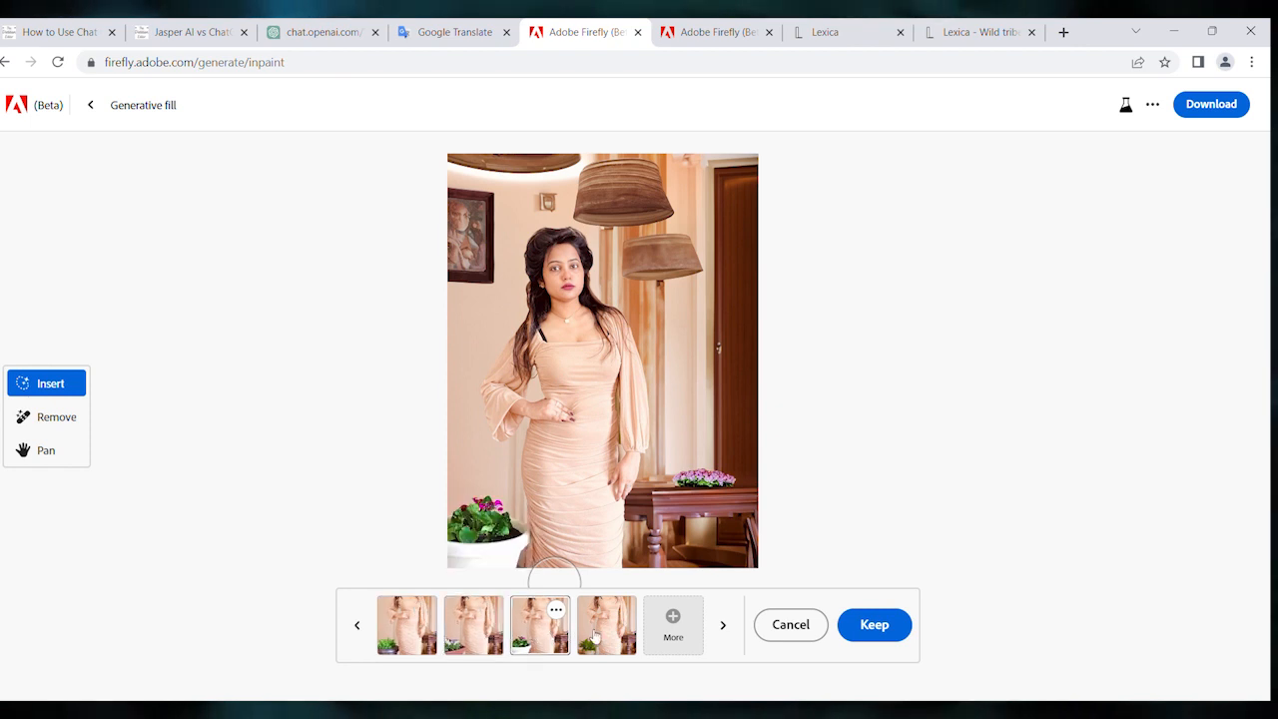
left_click(595, 636)
left_click(874, 624)
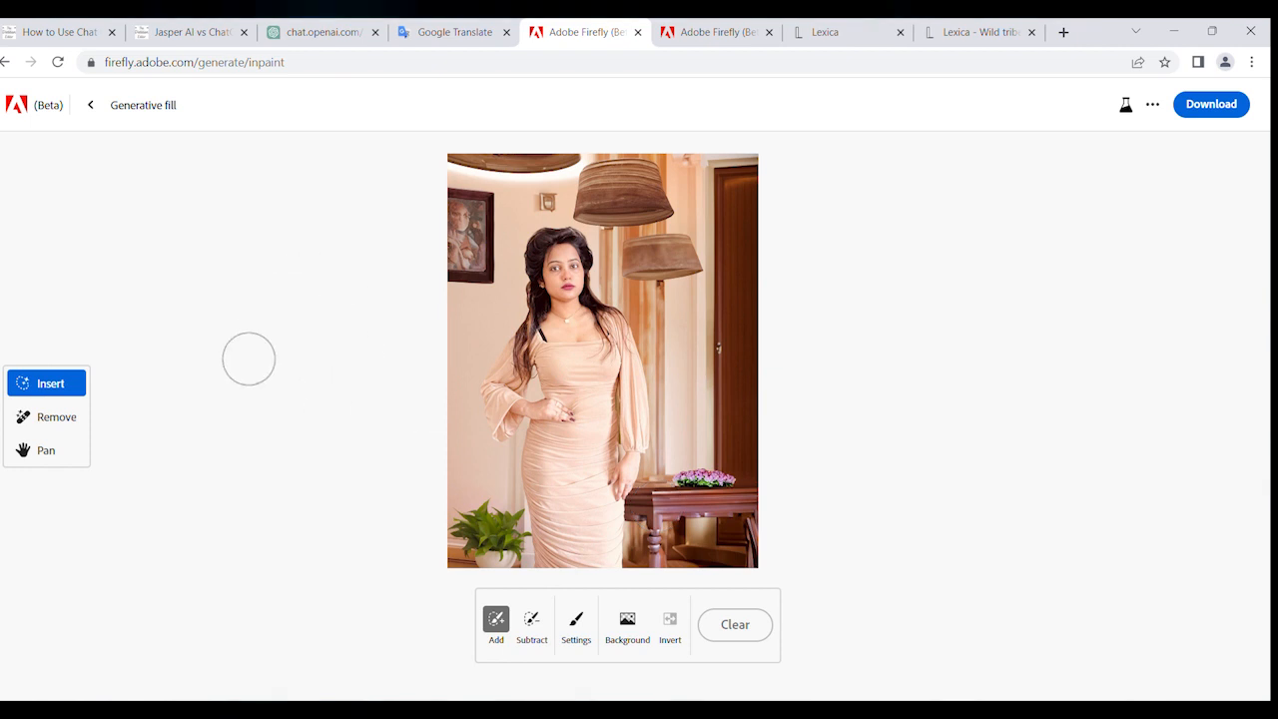
- Switch to Remove mode, brush over part of the door and restore that area with the Subtract brush
left_click(56, 416)
mouse_move(724, 335)
left_mouse_down()
mouse_move(719, 387)
mouse_move(727, 337)
mouse_move(710, 307)
mouse_move(739, 281)
left_mouse_up()
left_click(488, 621)
mouse_move(740, 407)
left_mouse_down()
mouse_move(744, 348)
mouse_move(740, 256)
mouse_move(695, 280)
mouse_move(697, 296)
mouse_move(712, 296)
mouse_move(693, 380)
left_mouse_up()
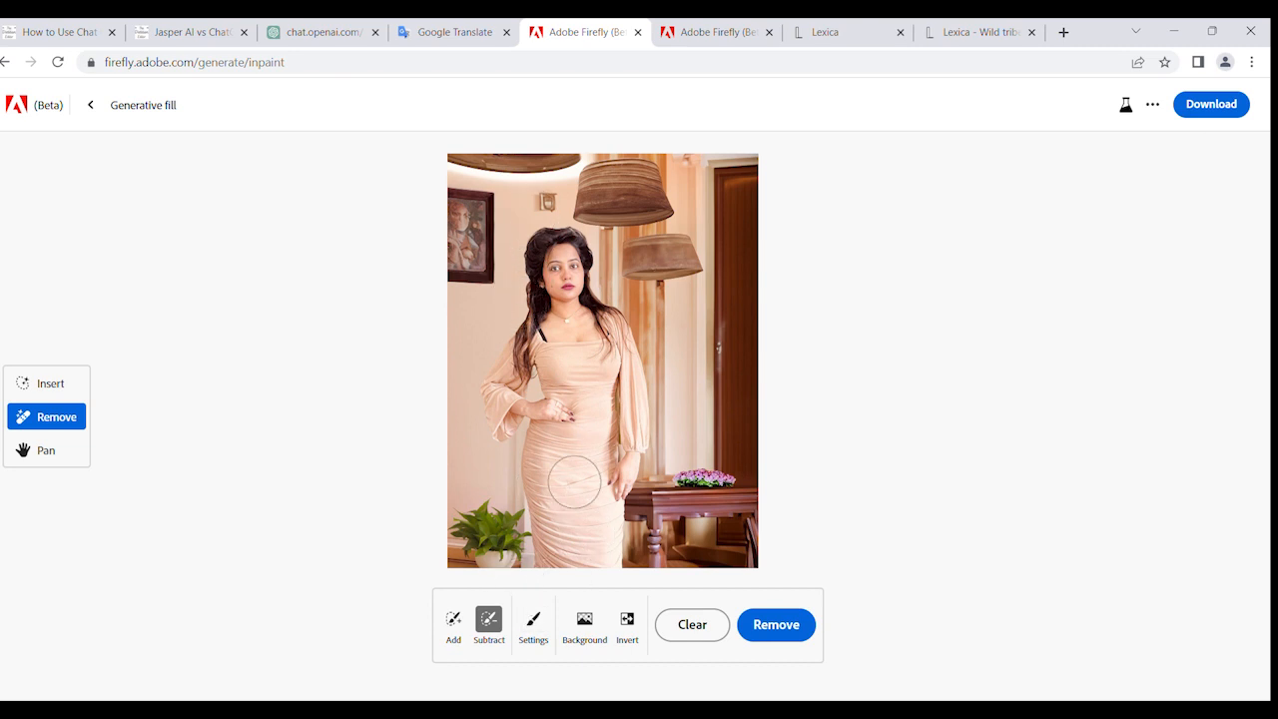
- Brush over the lower parts of both hanging lampshades in Remove mode and clear the selection
left_click(453, 620)
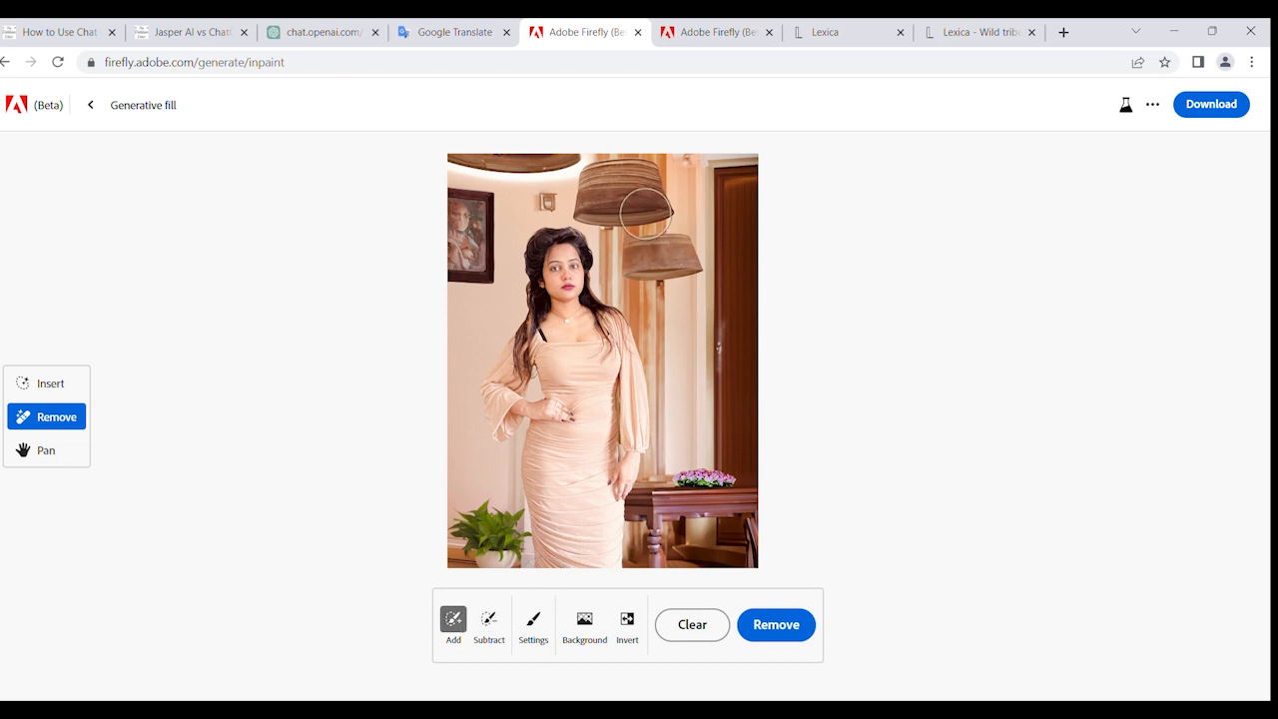
left_click_drag(646, 212, 597, 212)
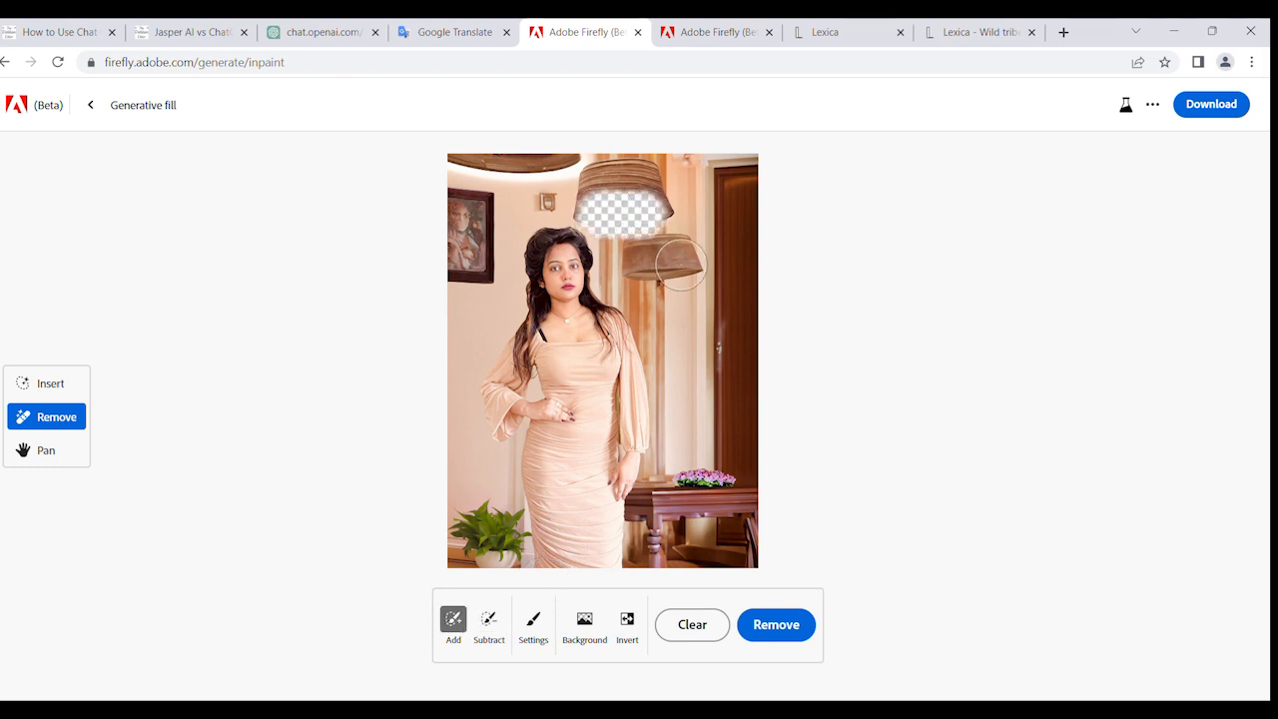
left_click_drag(689, 266, 649, 266)
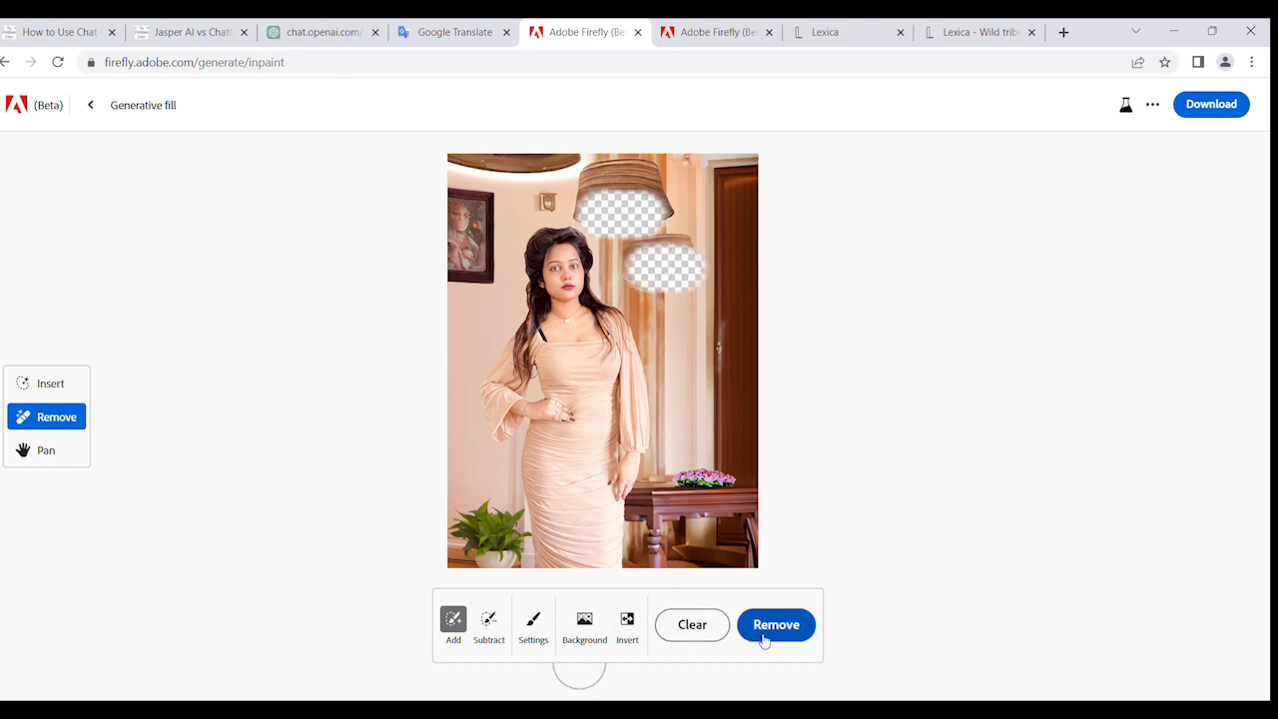
left_click(719, 629)
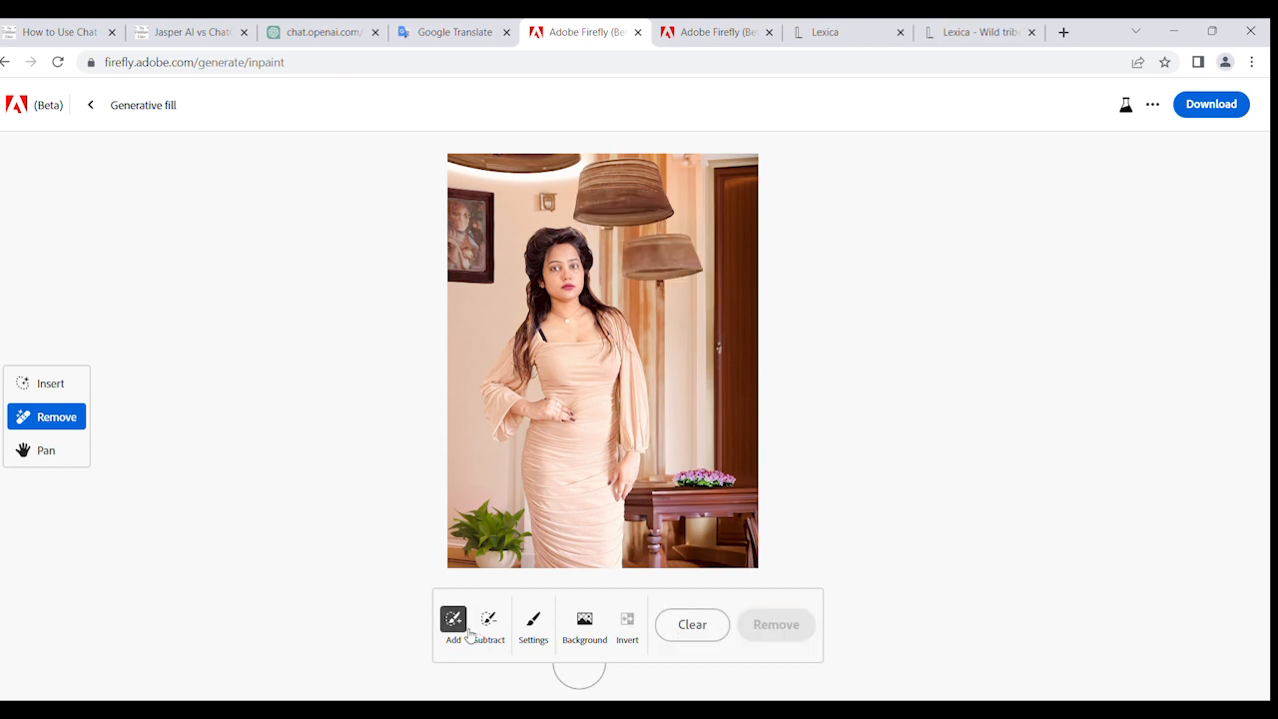
- Brush over the lower parts of both hanging lampshades with the Add brush, switching to Insert mode for the lower one
left_click_drag(593, 218, 651, 217)
scroll(628, 516, "down", 1)
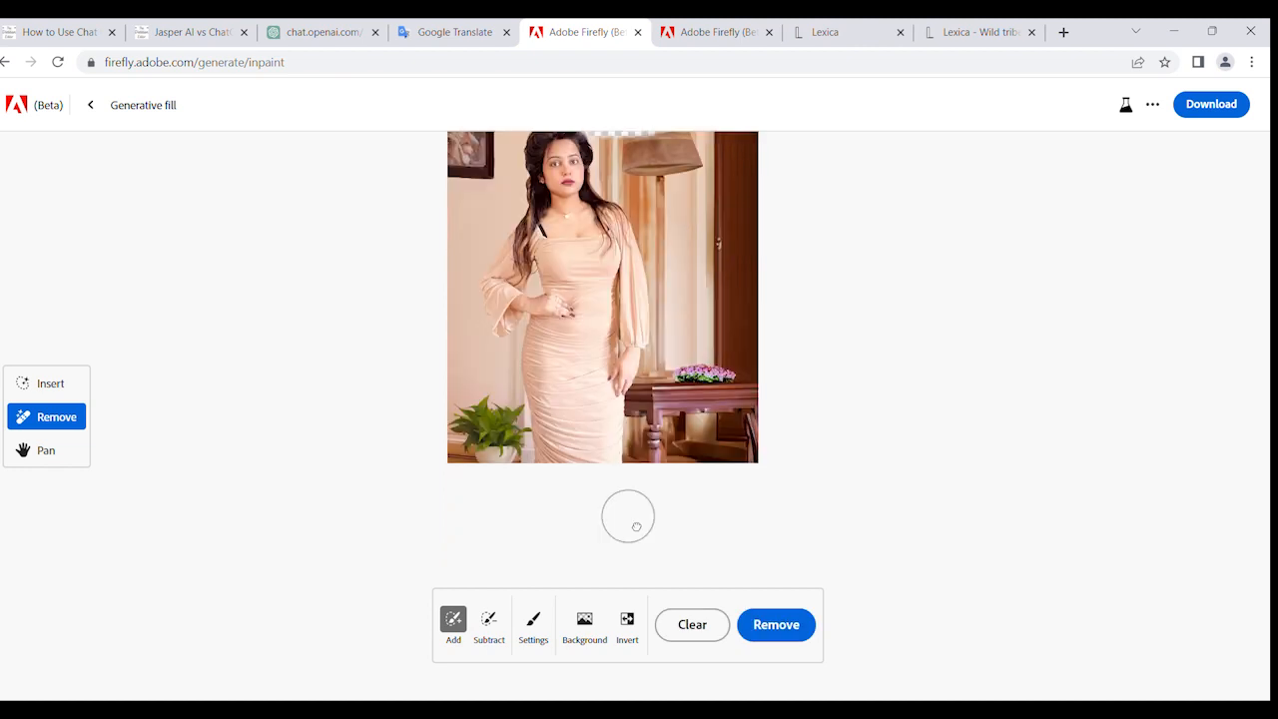
scroll(628, 514, "up", 1)
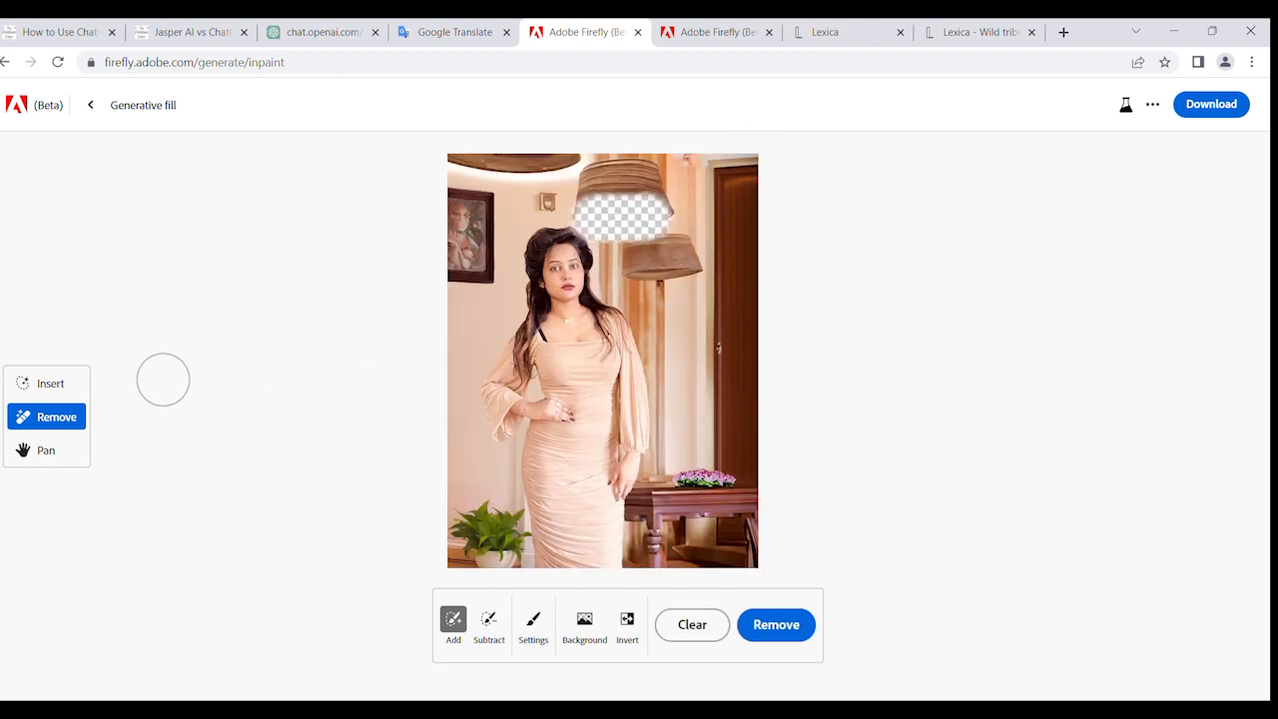
left_click(42, 383)
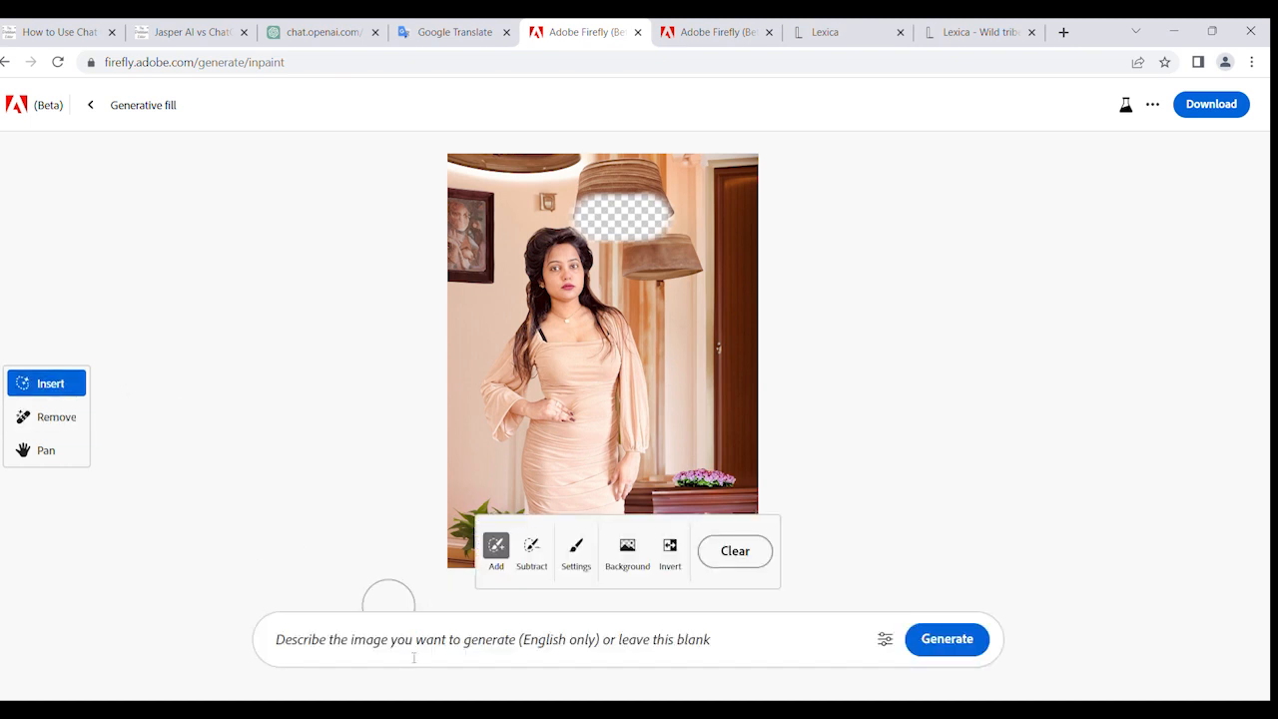
mouse_move(652, 272)
left_mouse_down()
mouse_move(639, 278)
mouse_move(664, 267)
left_mouse_up()
- Try to generate a fill in the brushed lampshade areas with the prompt "add hanging lights on lamp"
left_click(377, 647)
type("add hanging lights on lamp")
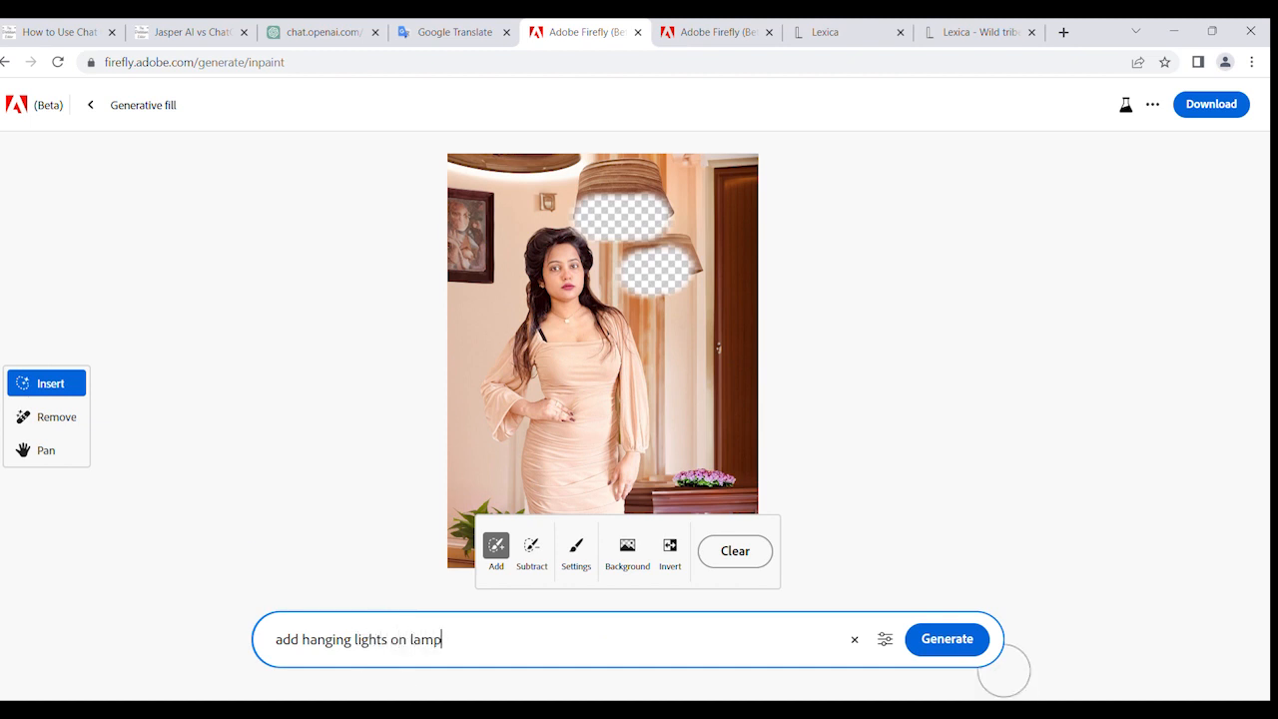
left_click(967, 643)
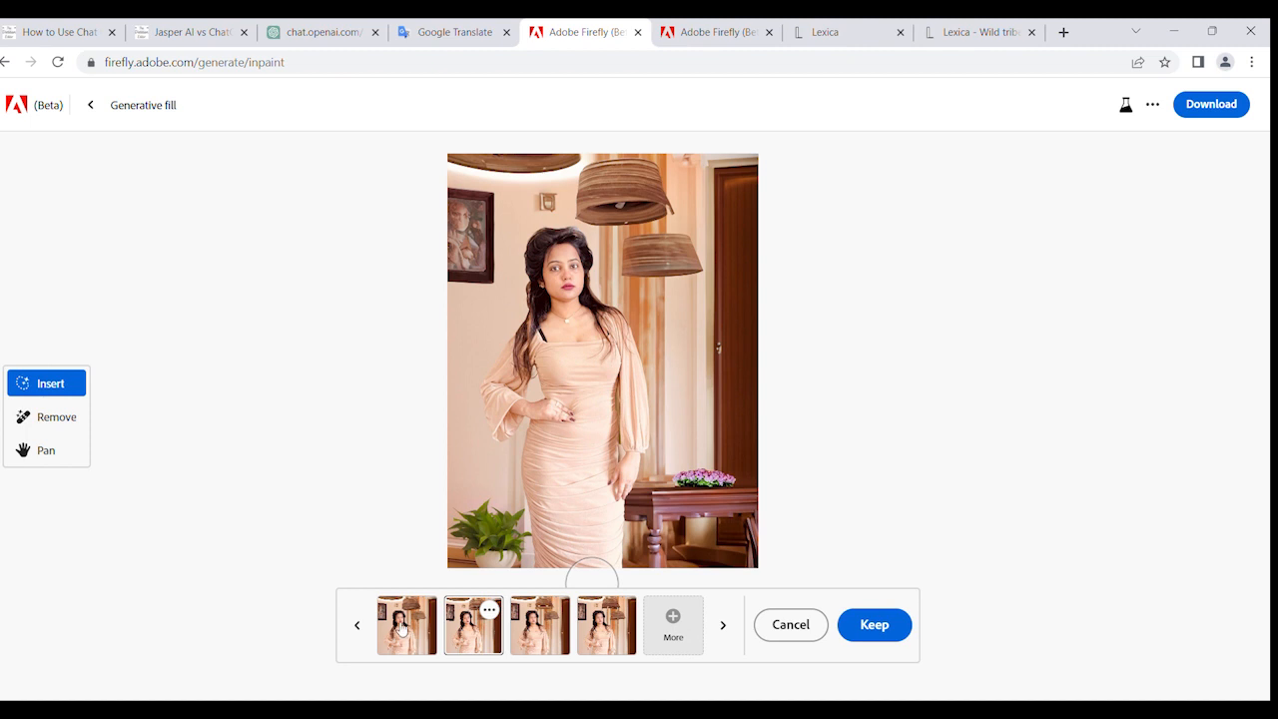
- Discard the generated lamp variations and restore both brushed lampshade areas with the Subtract brush
left_click(799, 625)
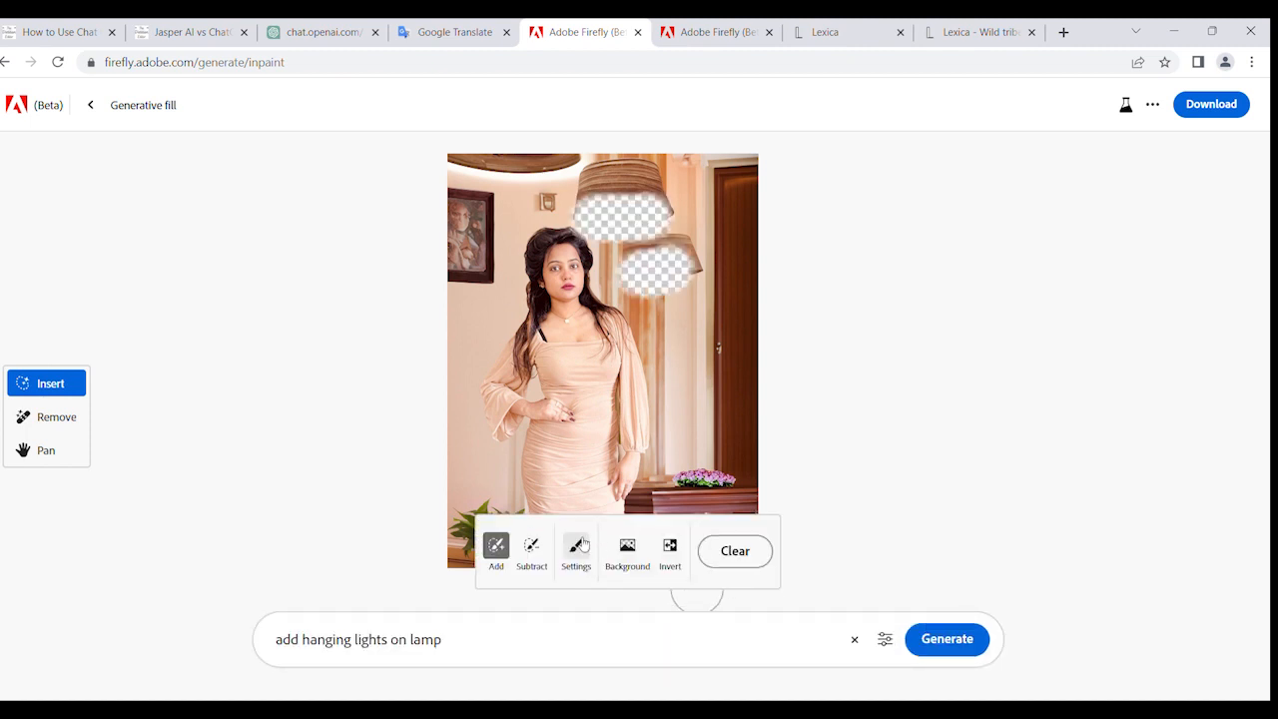
left_click(531, 545)
mouse_move(705, 263)
left_mouse_down()
mouse_move(629, 282)
mouse_move(632, 255)
mouse_move(705, 234)
mouse_move(700, 218)
mouse_move(590, 206)
mouse_move(631, 224)
left_mouse_up()
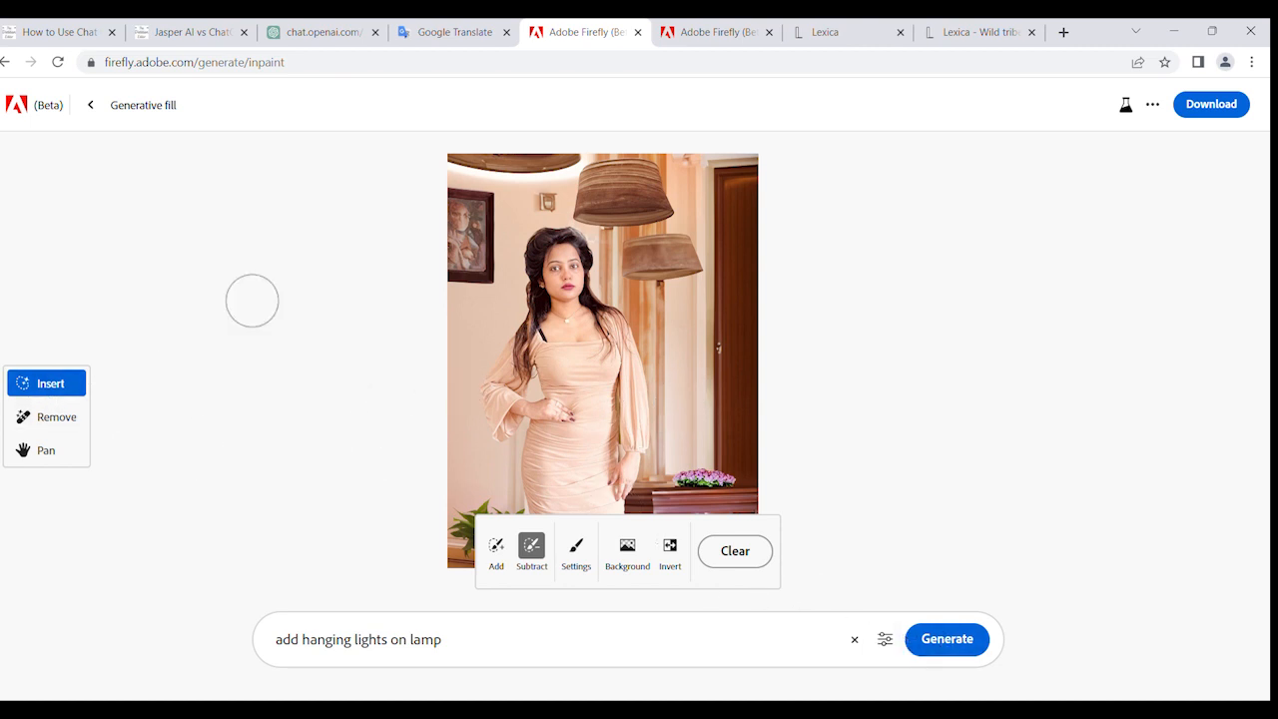
- Brush over the wall area below the framed painting with the Add brush and replace the prompt to generate a lizard there
left_click(496, 547)
mouse_move(447, 320)
left_mouse_down()
mouse_move(478, 332)
mouse_move(470, 310)
left_mouse_up()
left_click_drag(442, 639, 274, 637)
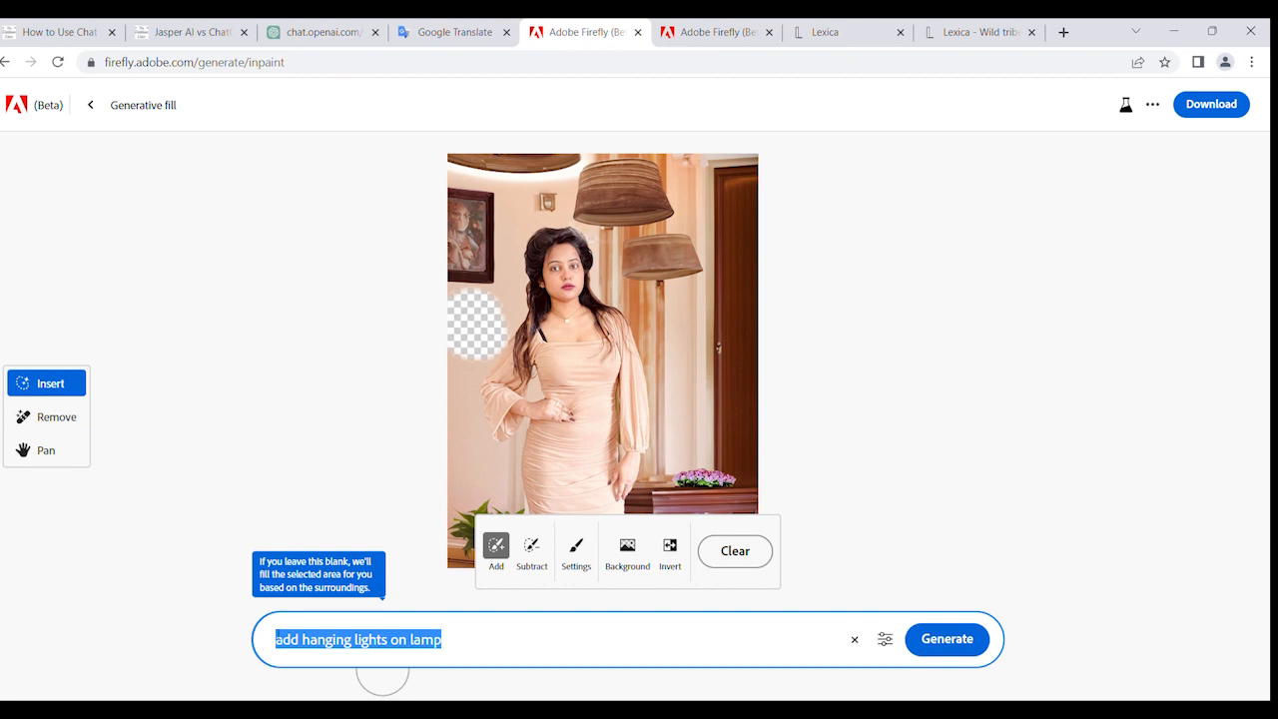
key("BackSpace")
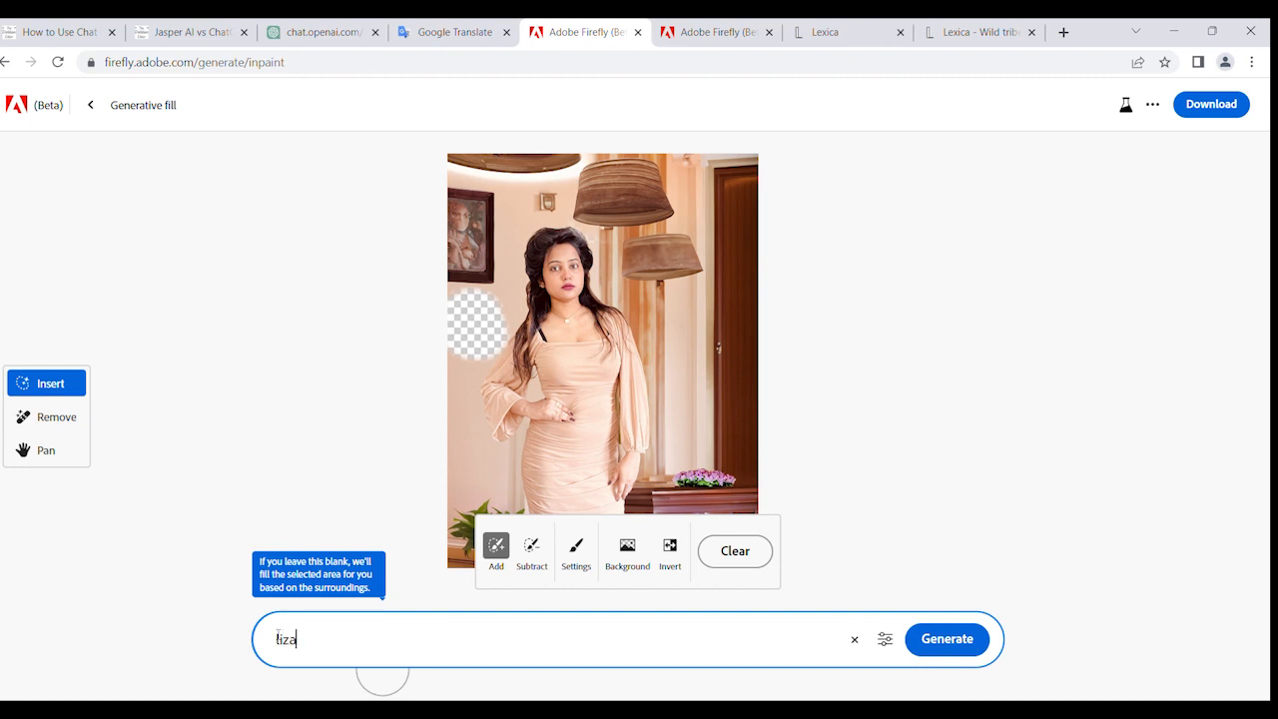
key("Return")
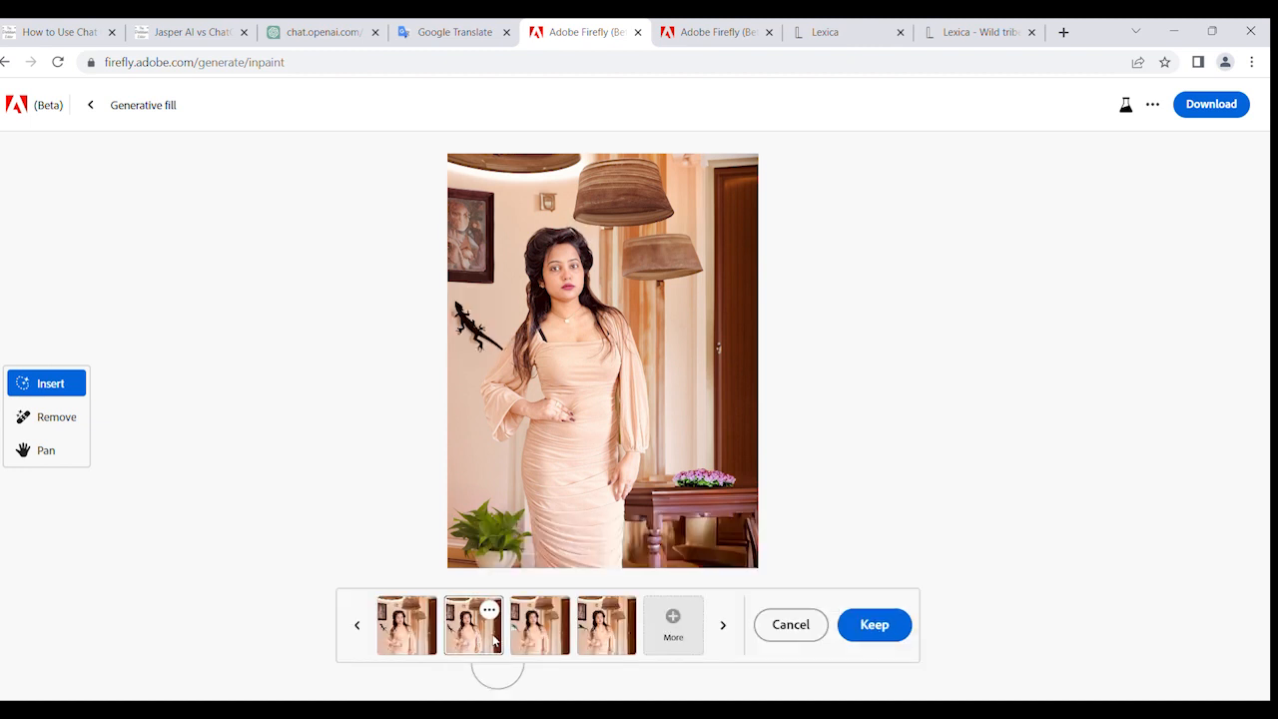
- Compare the third and fourth lizard variations and keep the fourth one, with the lizard sitting on a ledge
left_click(543, 635)
left_click(608, 640)
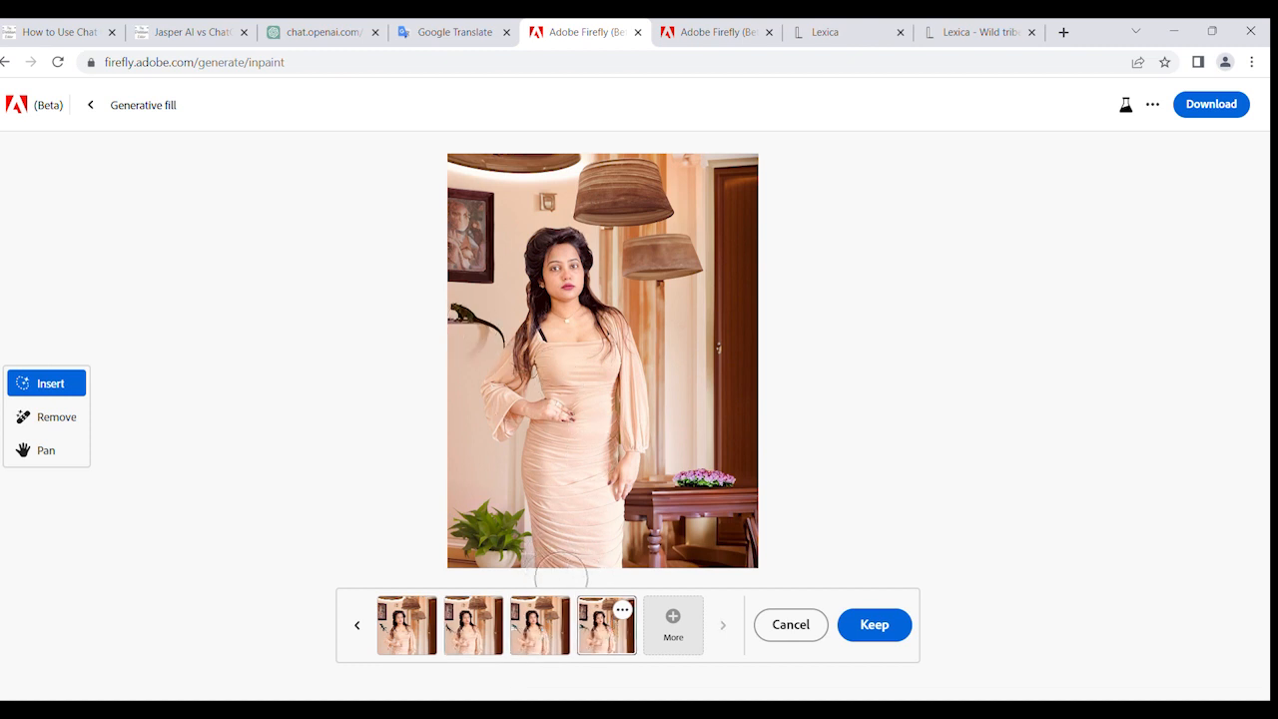
left_click(874, 626)
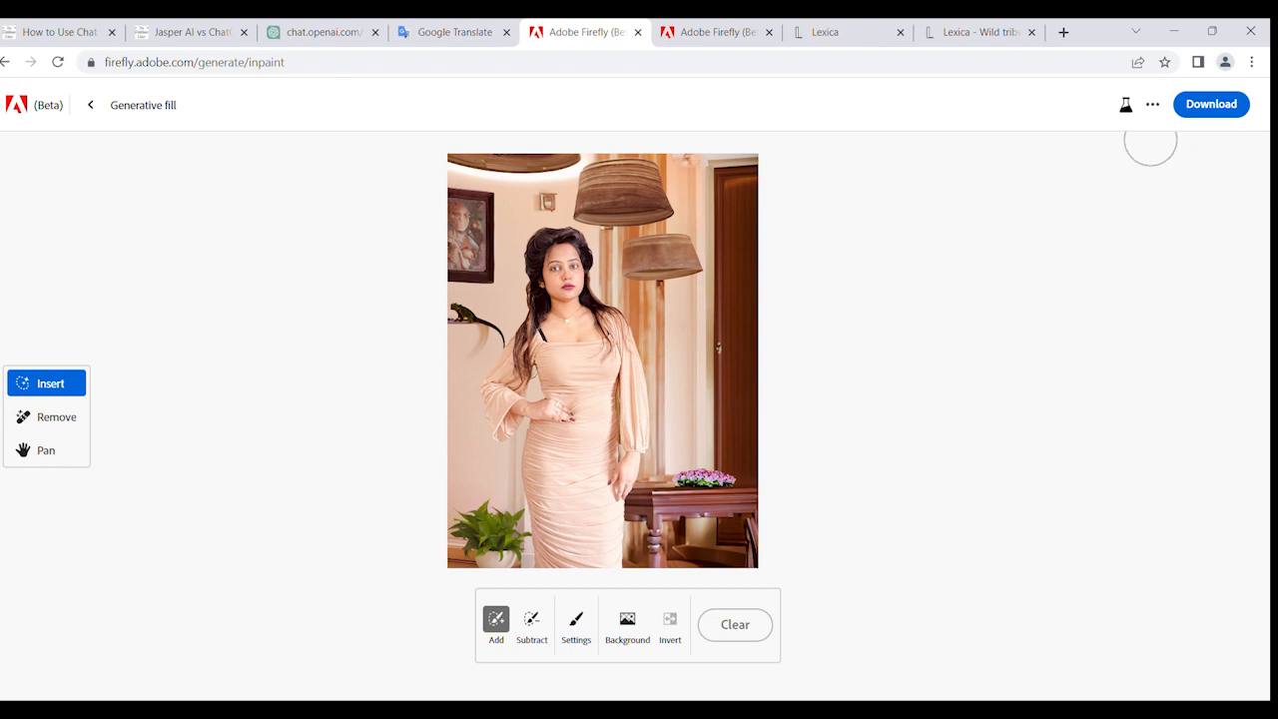
- Check the additional sharing options and examine the finished image up close, including the woman, lamps and table flowers
left_click(1153, 104)
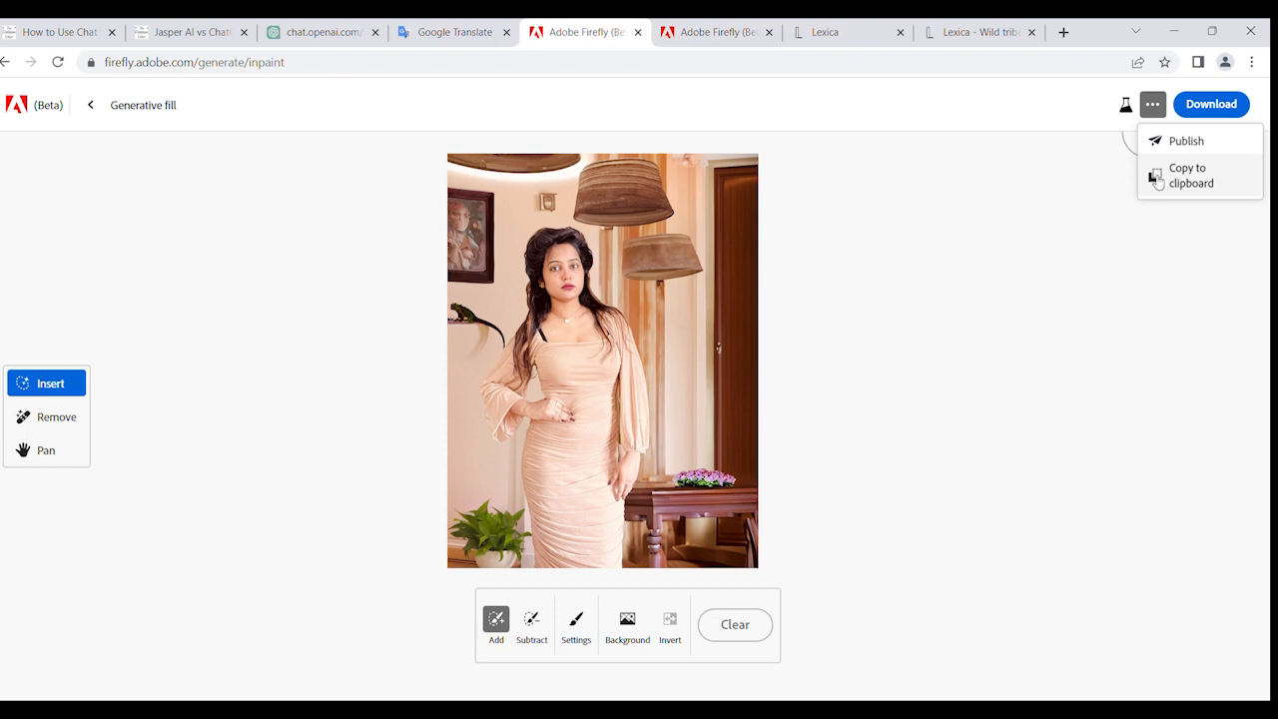
left_click(1244, 113)
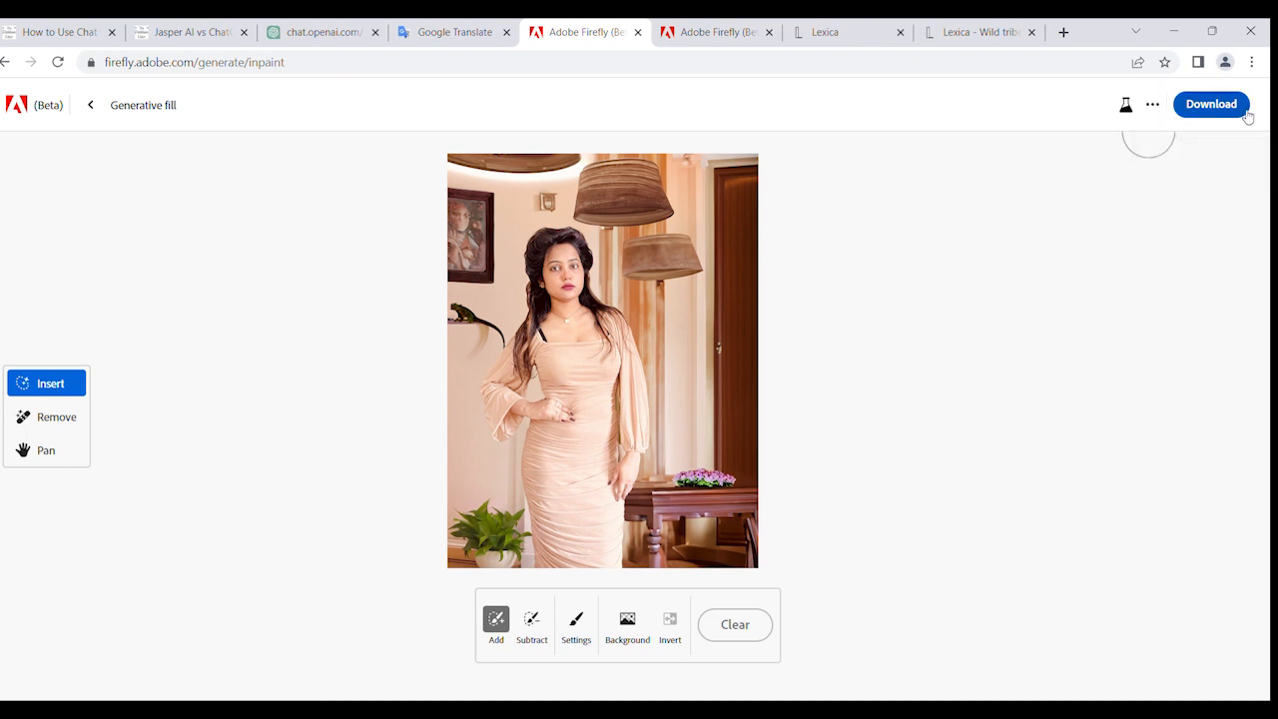
scroll(652, 362, "up", 3)
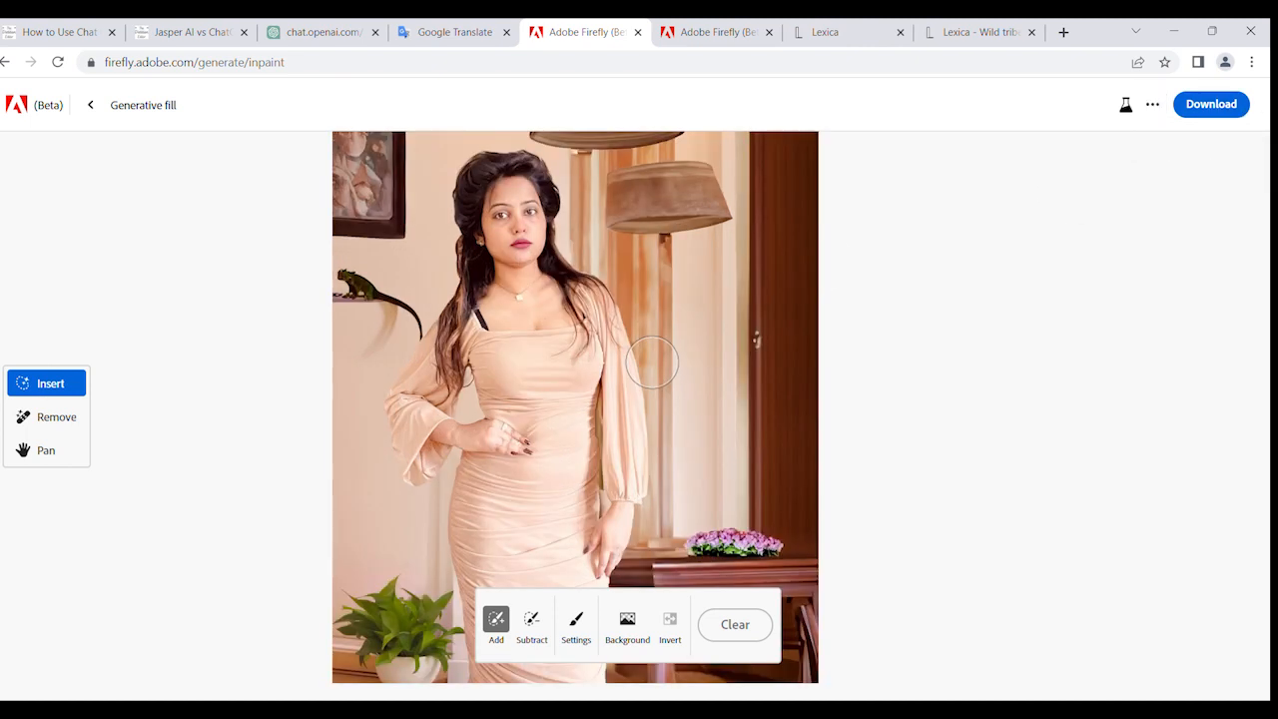
scroll(677, 439, "down", 1)
scroll(687, 438, "up", 2)
scroll(686, 438, "down", 1)
scroll(686, 438, "up", 5)
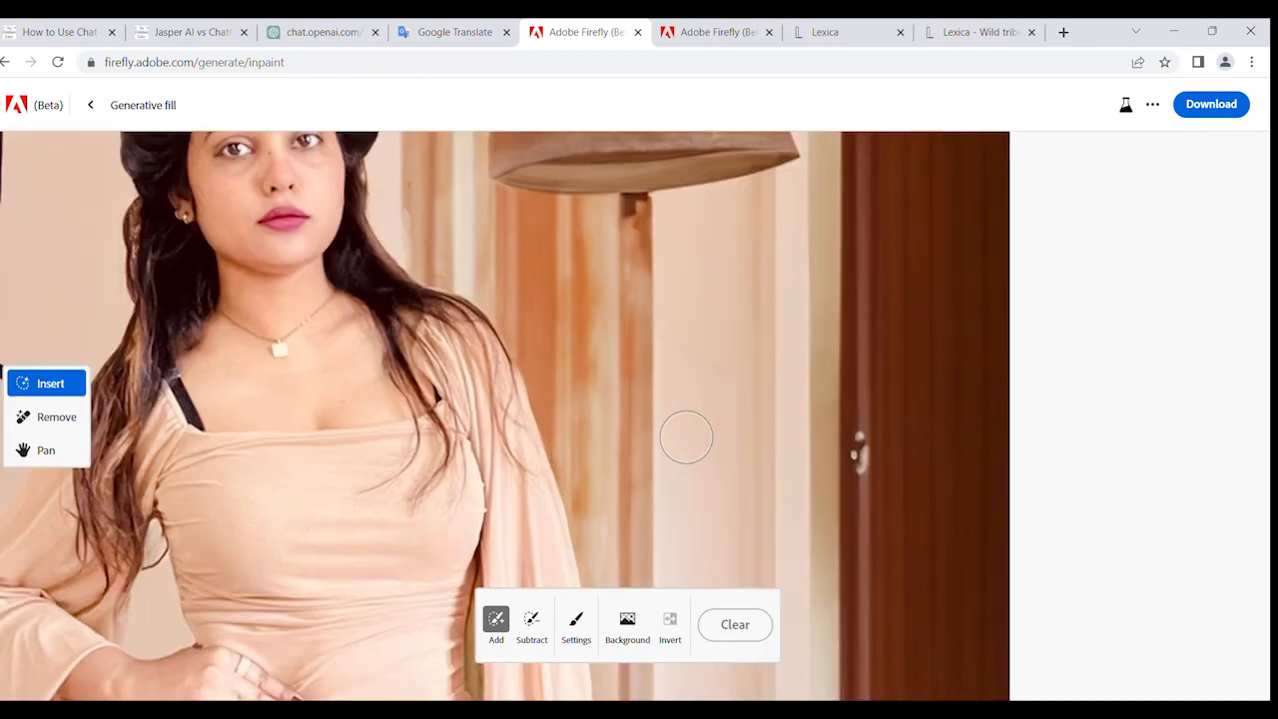
scroll(686, 437, "down", 3)
scroll(689, 440, "up", 6)
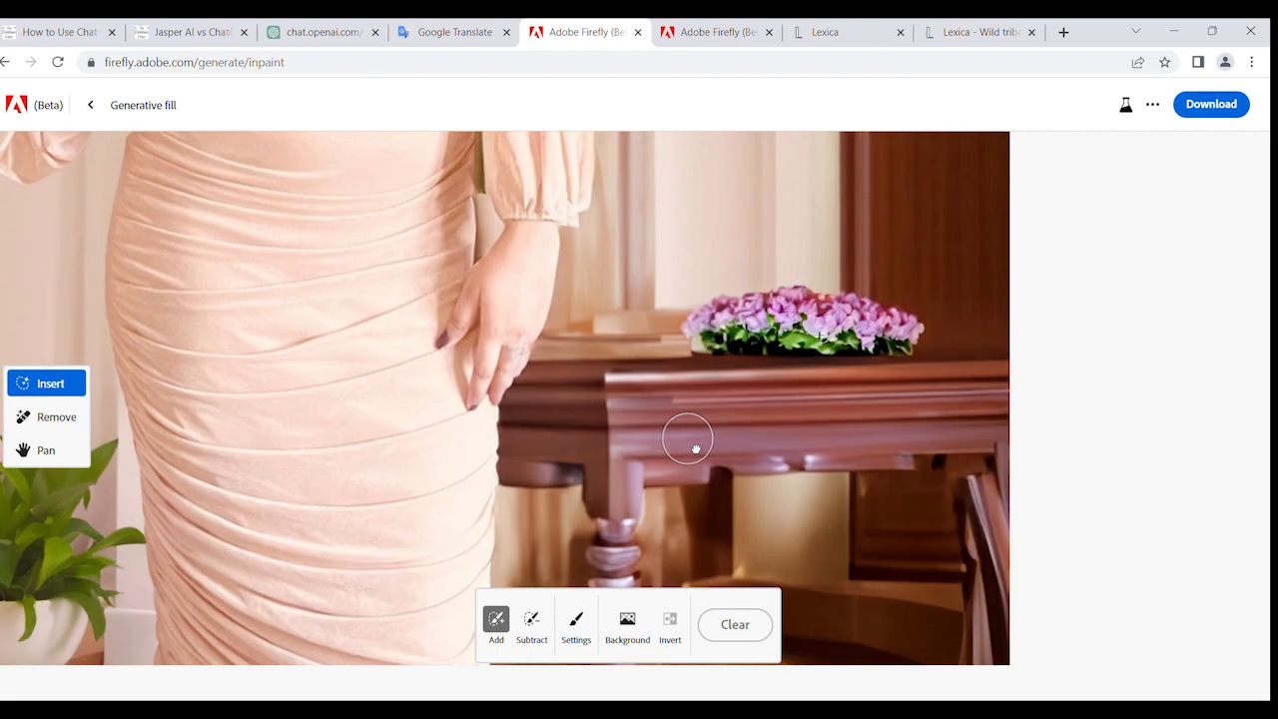
scroll(687, 437, "down", 5)
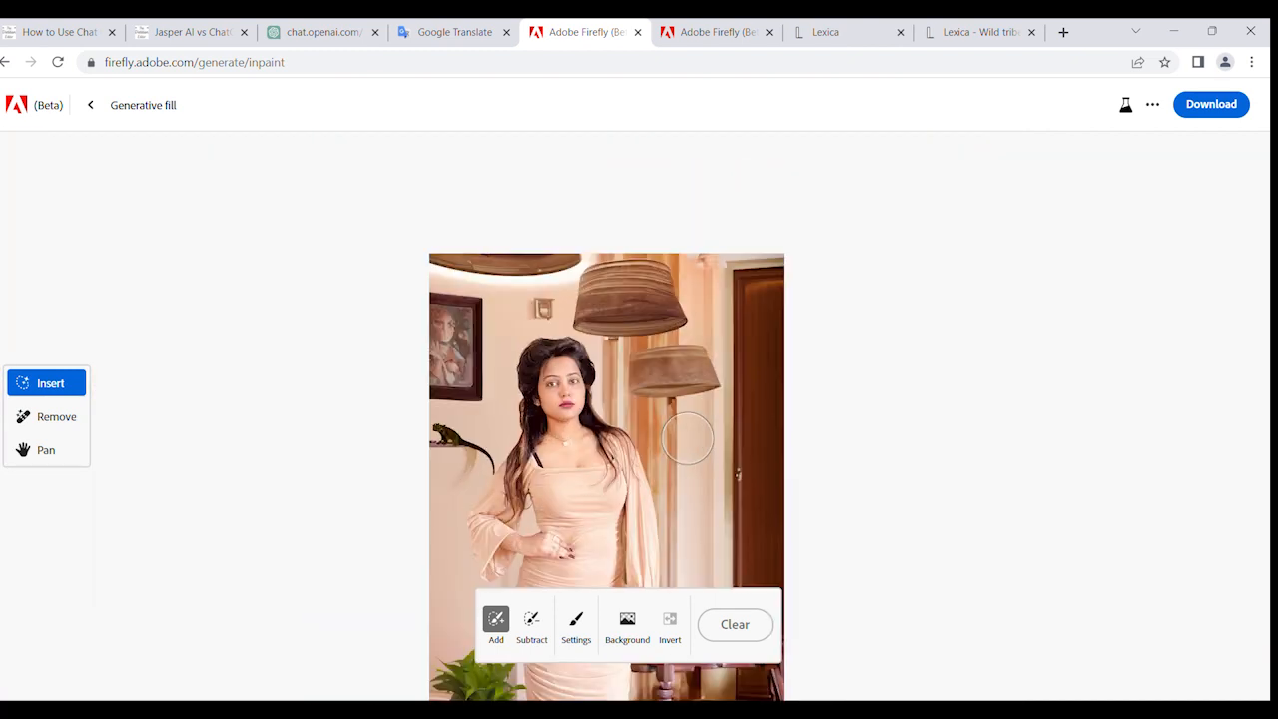
scroll(687, 437, "up", 3)
scroll(689, 435, "down", 2)
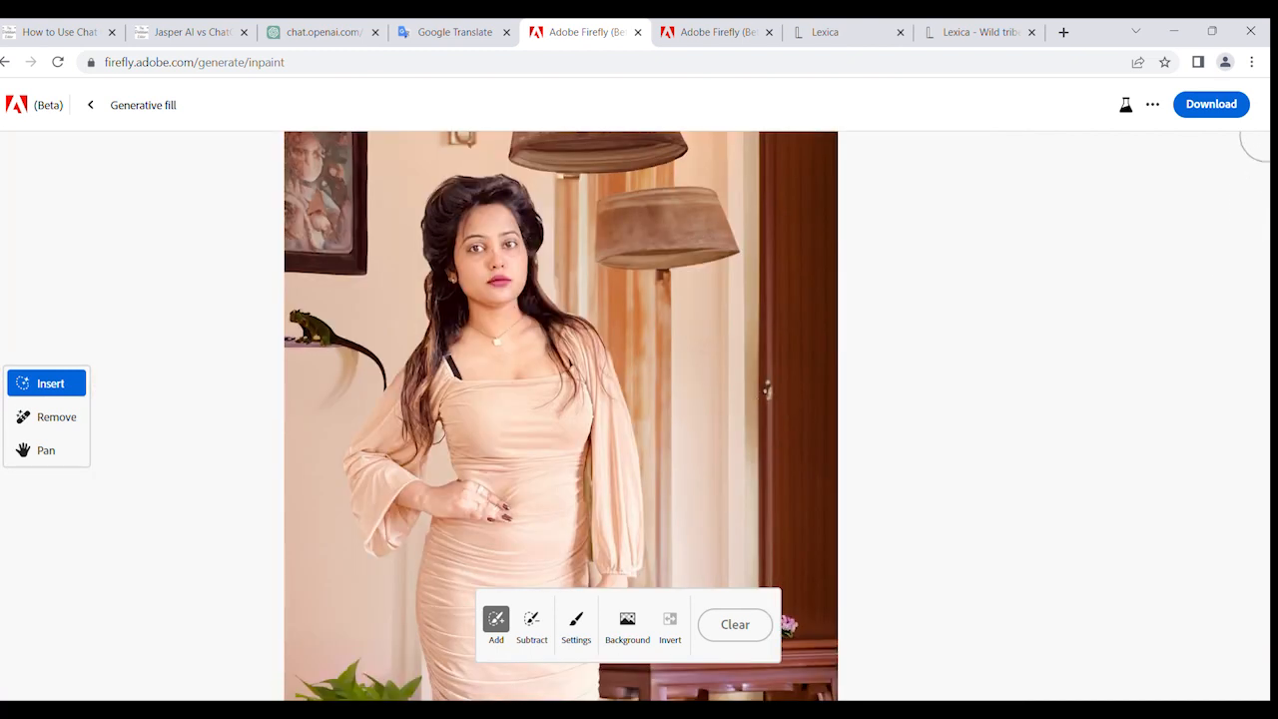
- Download the finished image with Content Credentials included, and cancel the repeated download request
left_click(1247, 109)
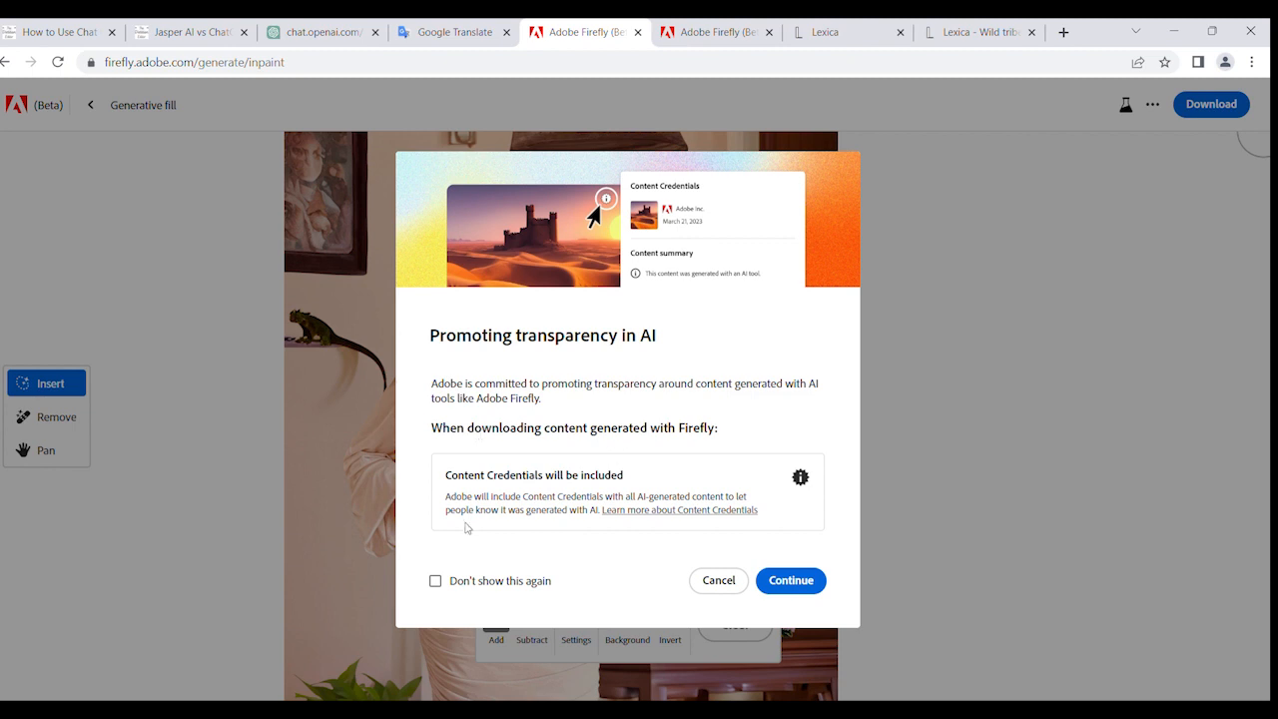
left_click(788, 582)
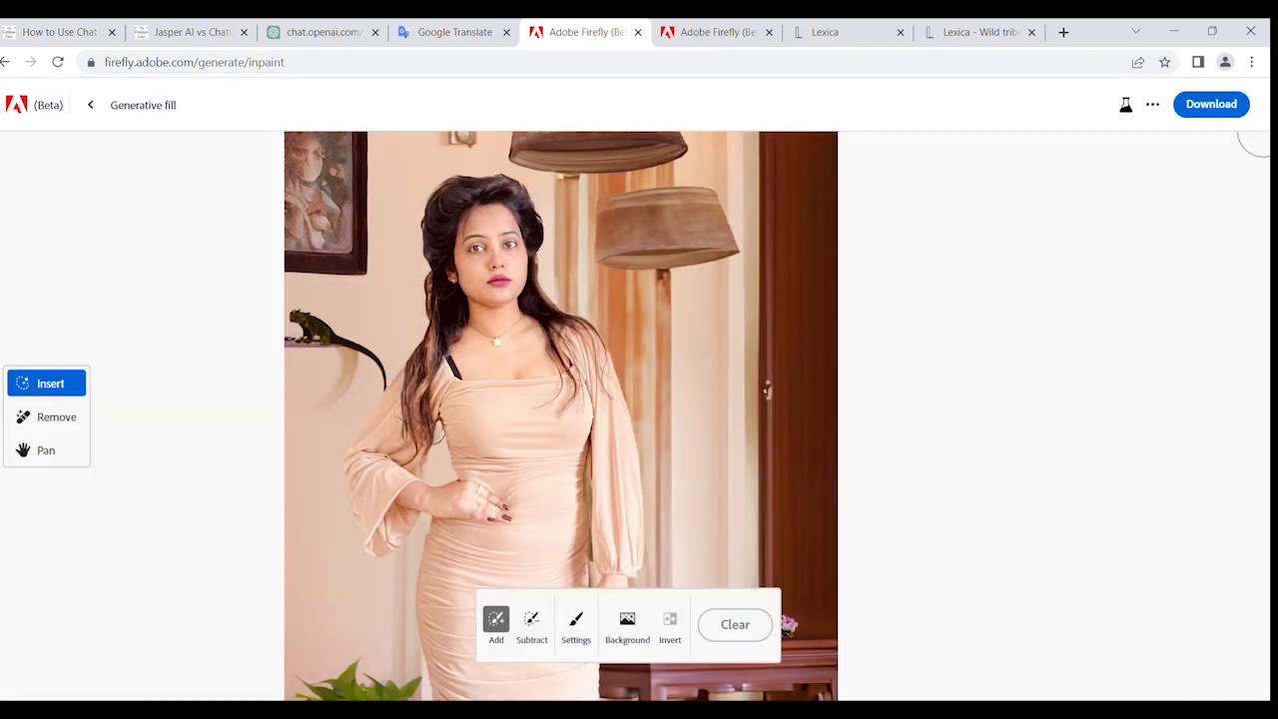
left_click(1188, 108)
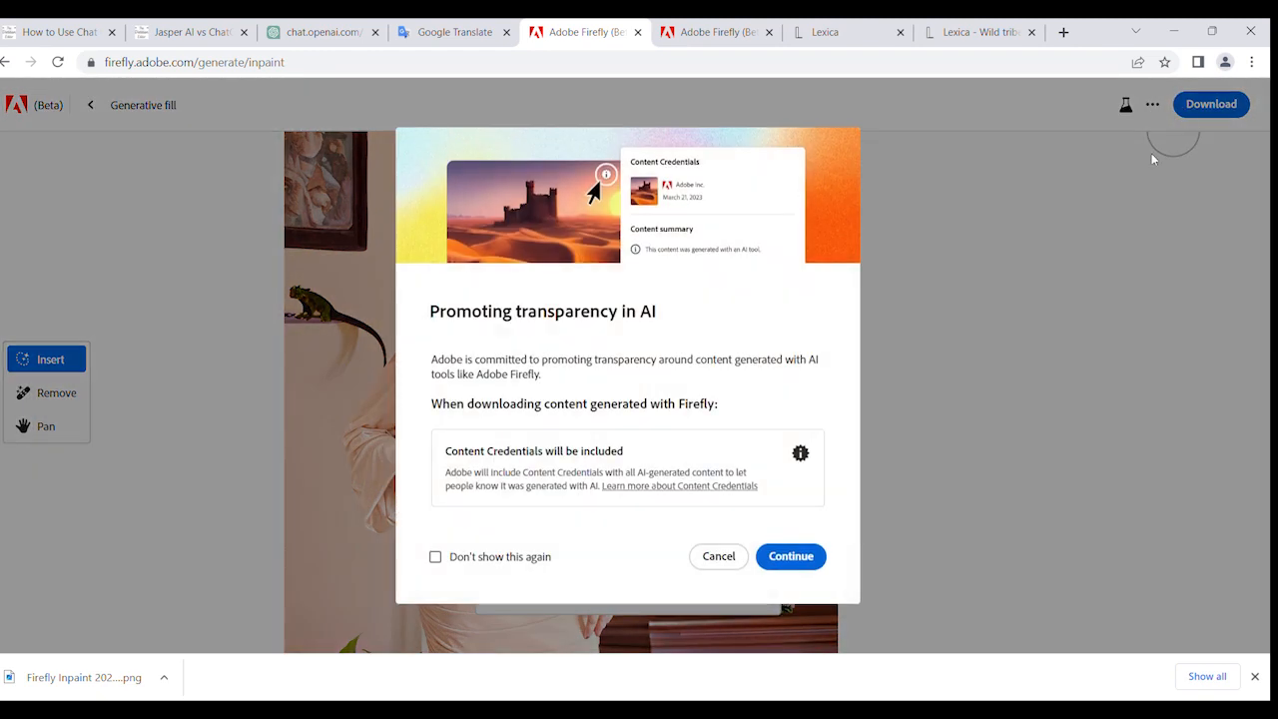
left_click(718, 556)
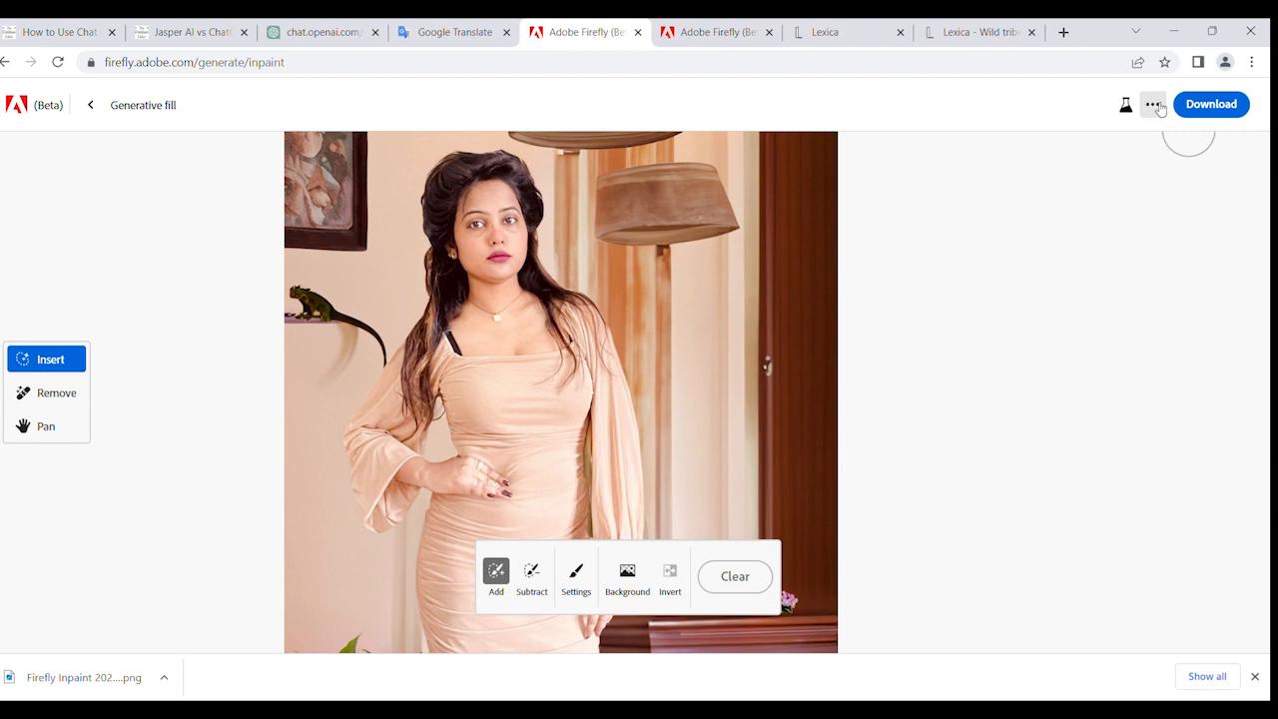
- Open the submission form for publishing the image to the Firefly Gallery
left_click(1148, 100)
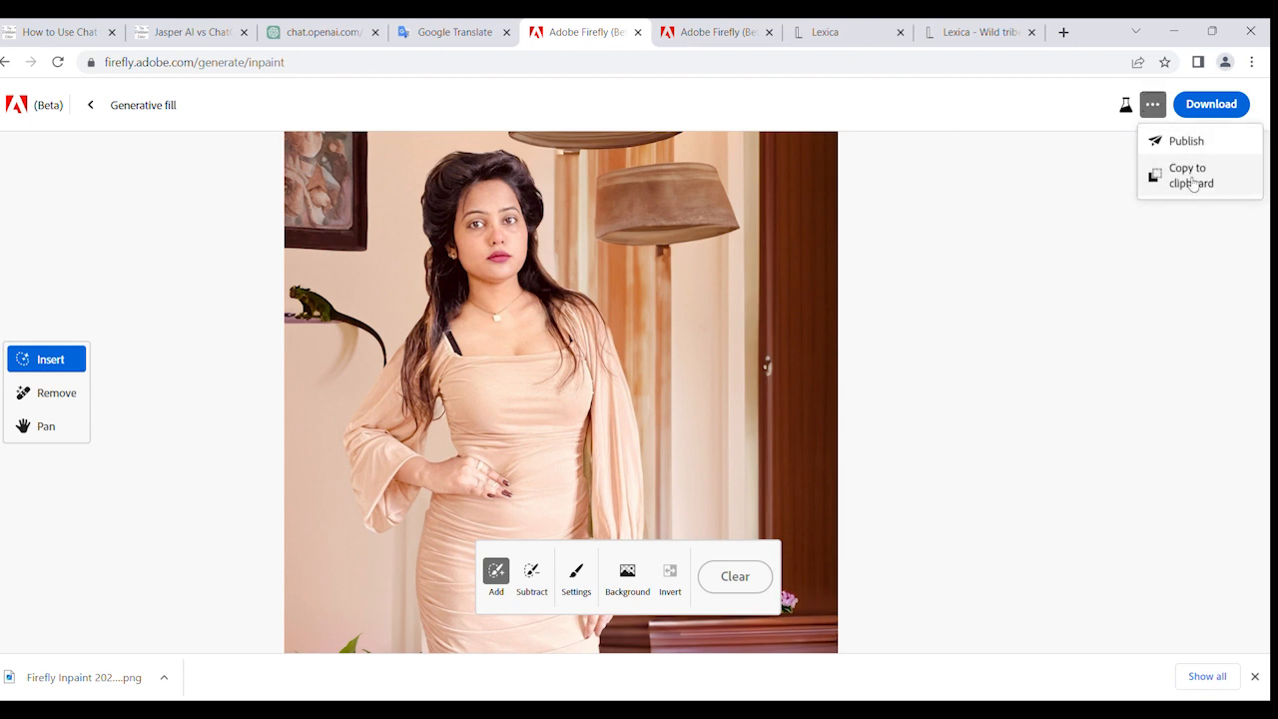
left_click(1186, 140)
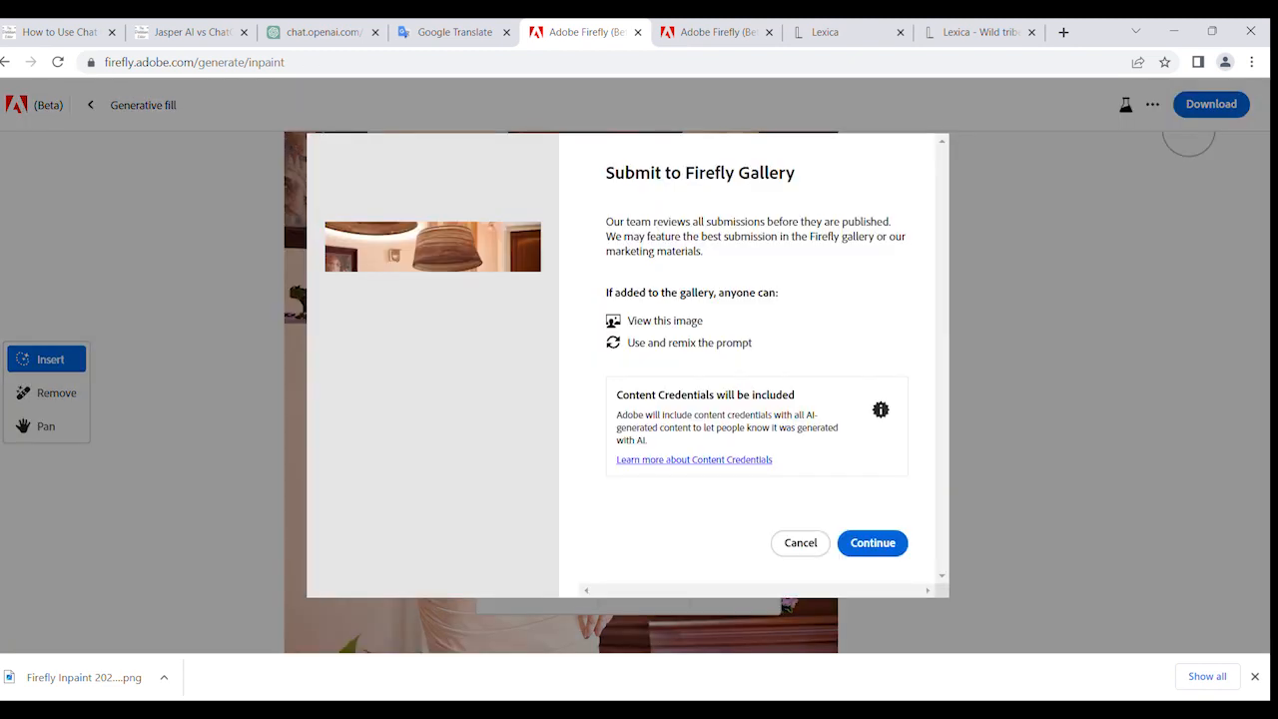